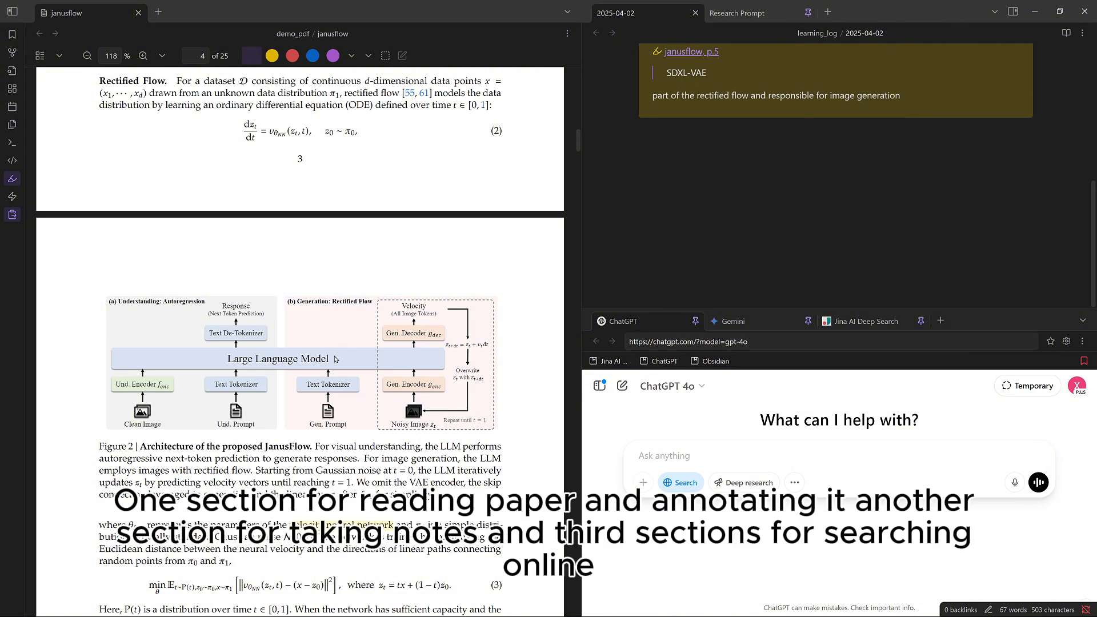
# Read through the JanusFlow paper from Figure 2 to the section on decoupling encoders for the two tasks.
pyautogui.click(728, 150)
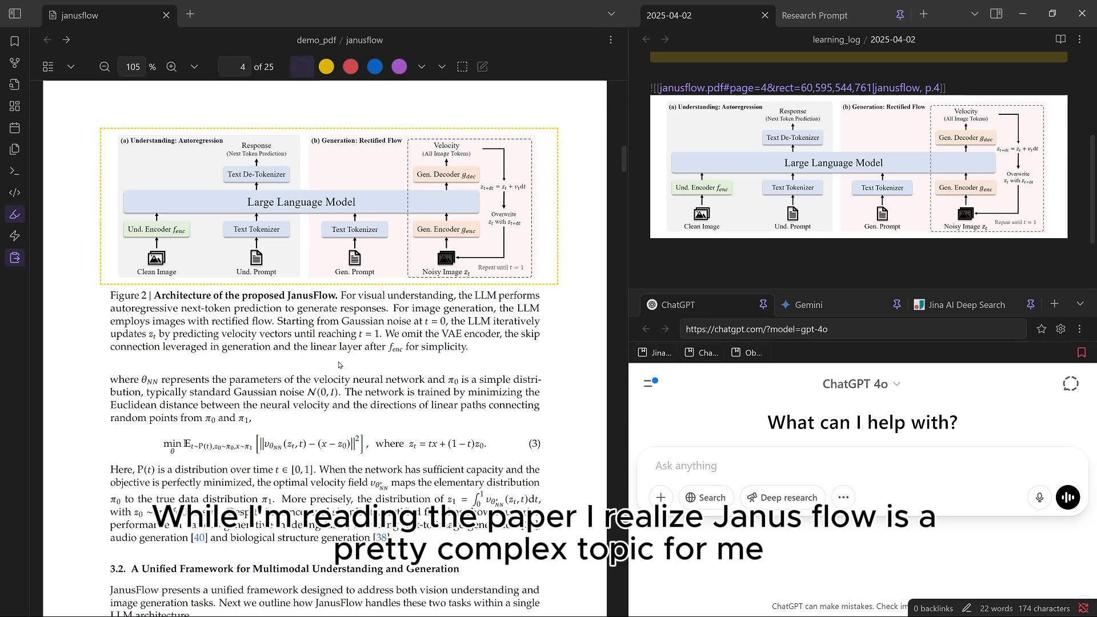
pyautogui.scroll(-5, 339, 365)
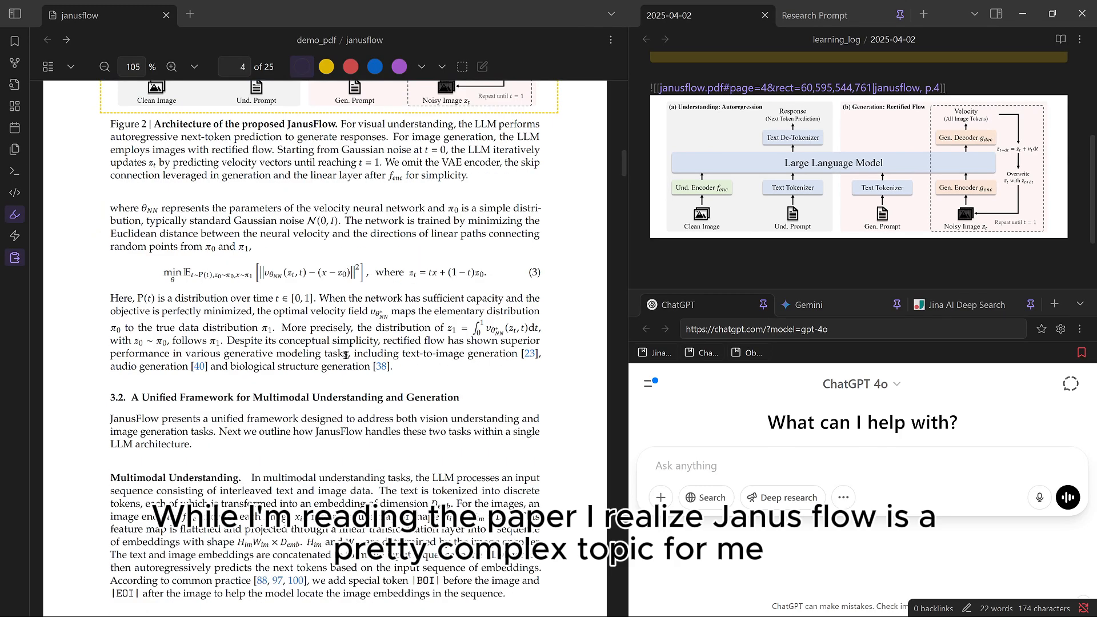
pyautogui.scroll(-8, 344, 356)
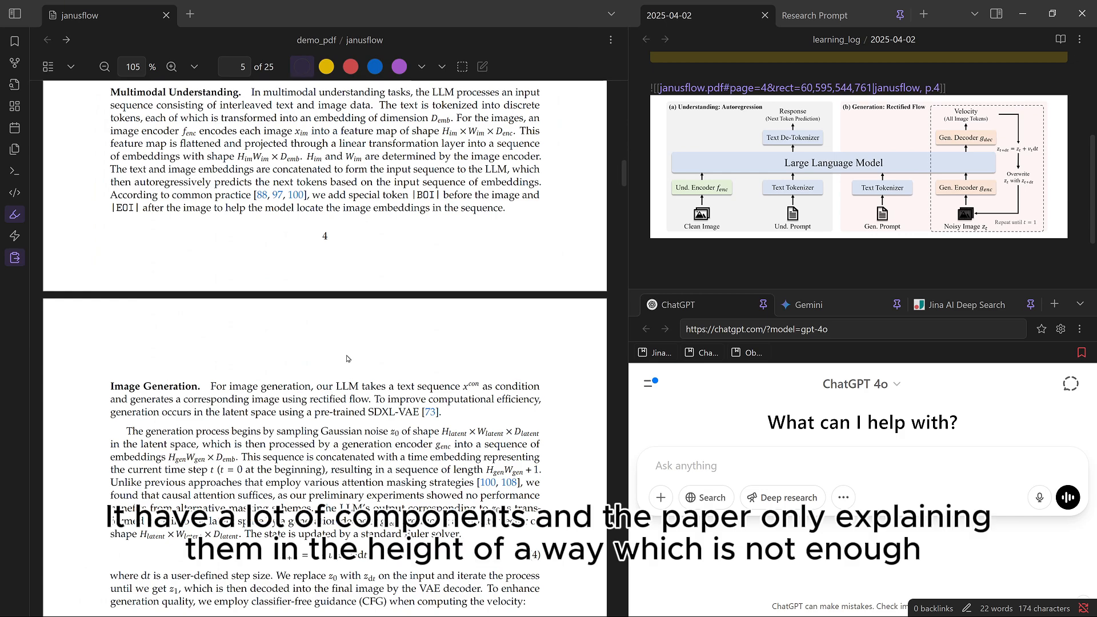
pyautogui.scroll(-4, 346, 358)
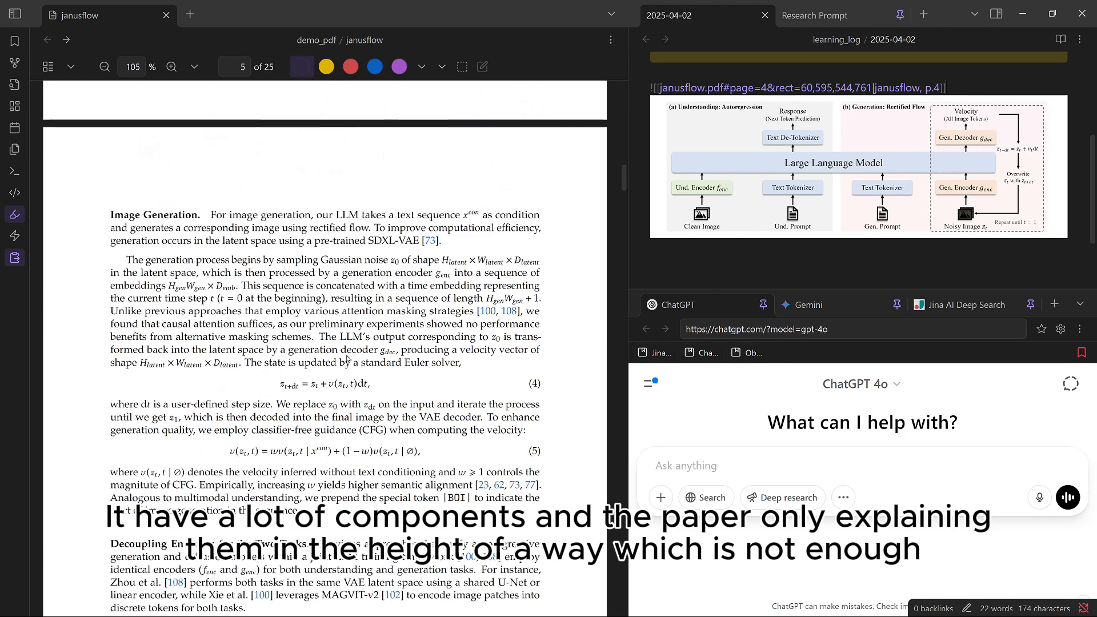
pyautogui.scroll(-3, 346, 355)
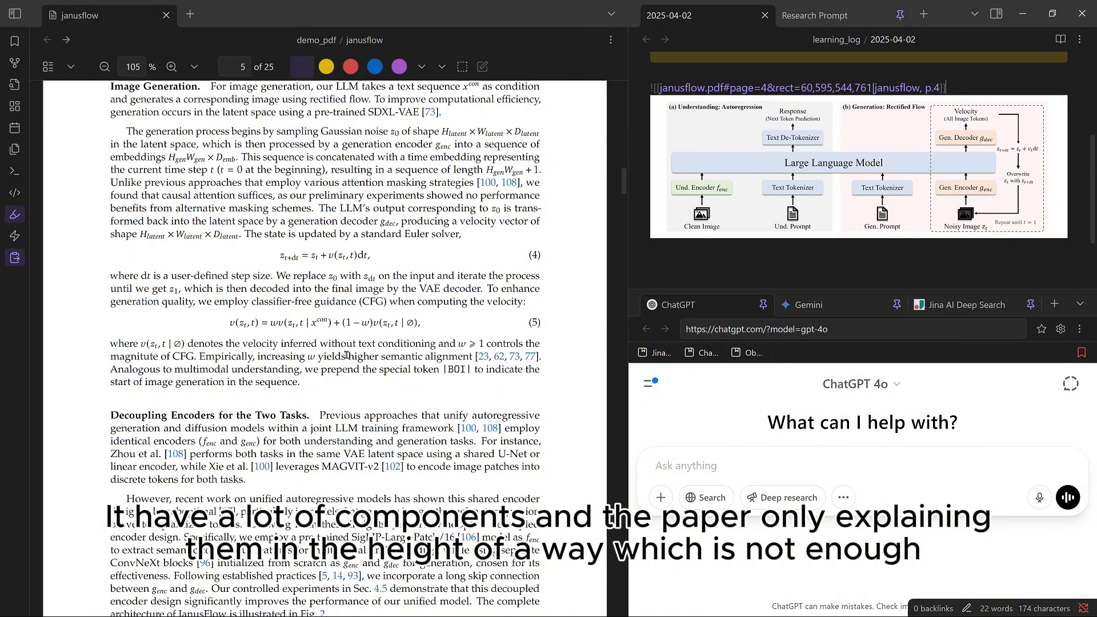
pyautogui.scroll(-2, 346, 355)
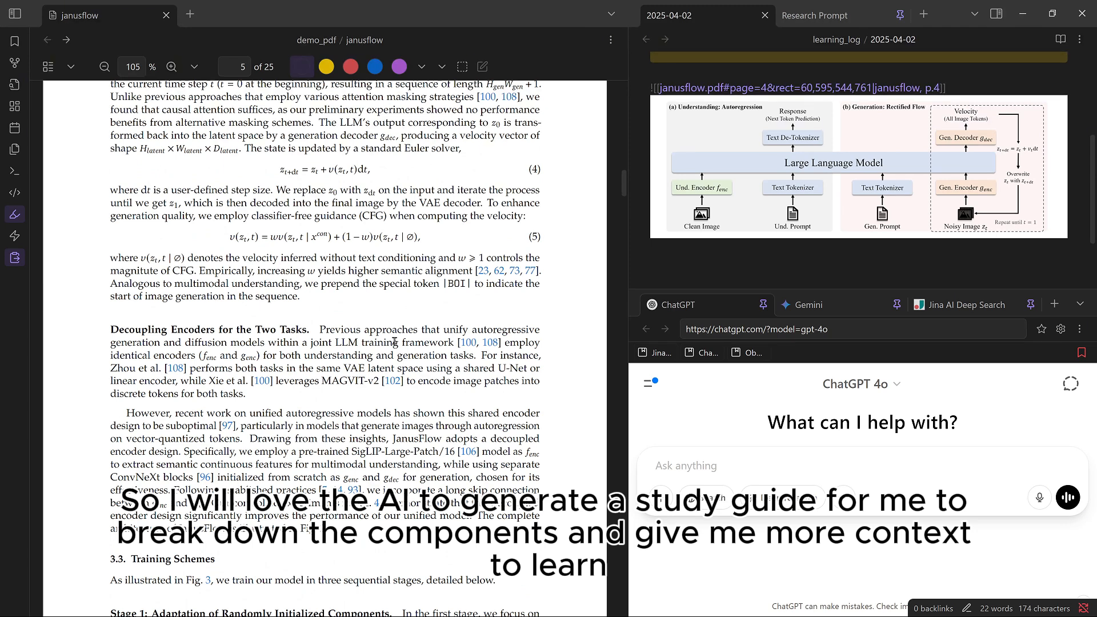
pyautogui.scroll(-1, 735, 146)
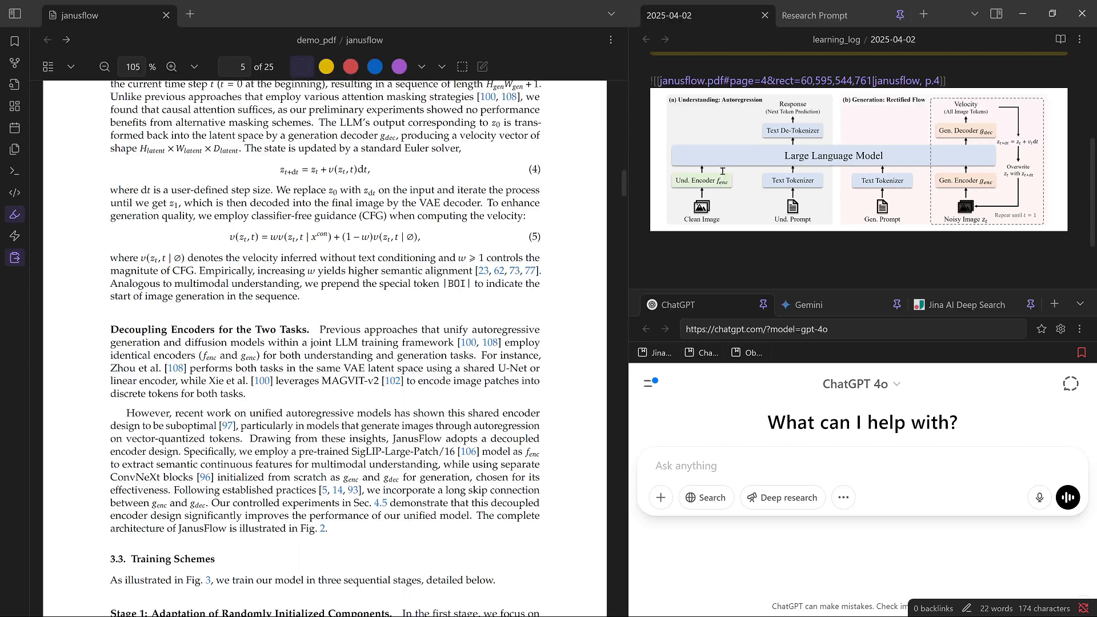
# Set topic_name to "janus flow" in the deep research prompt of the Research Prompt note.
pyautogui.click(810, 19)
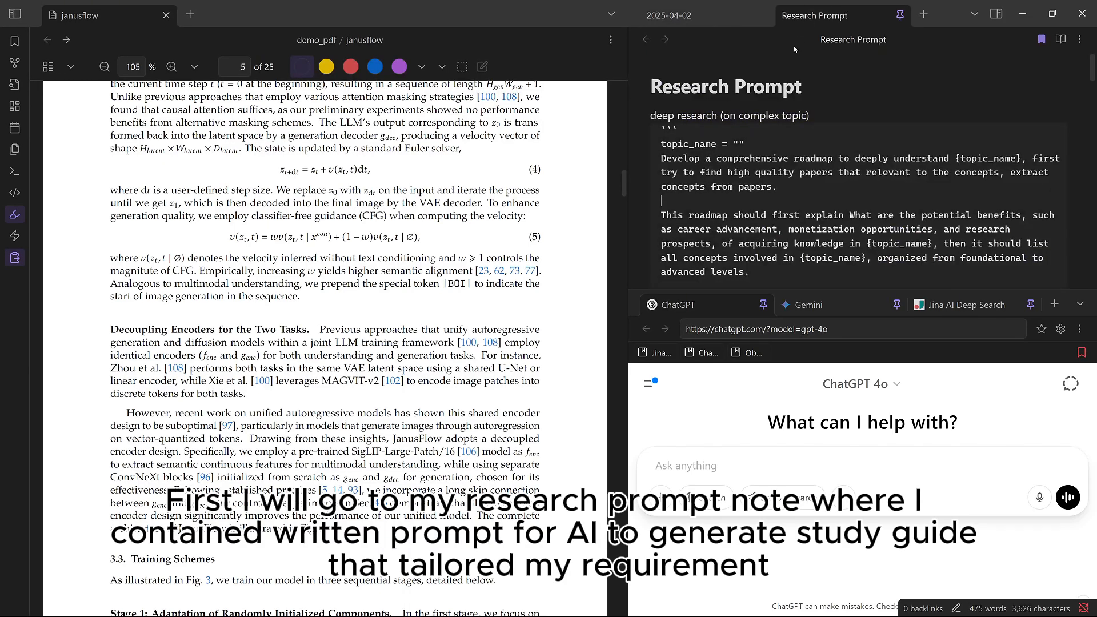
pyautogui.moveTo(652, 116); pyautogui.dragTo(817, 116)
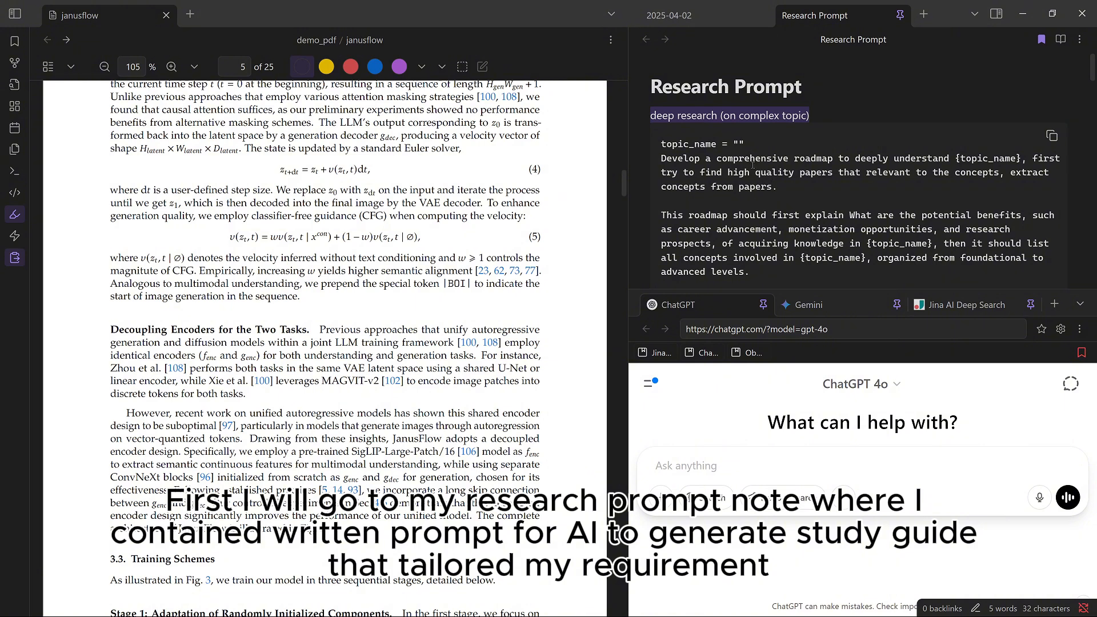
pyautogui.click(739, 144)
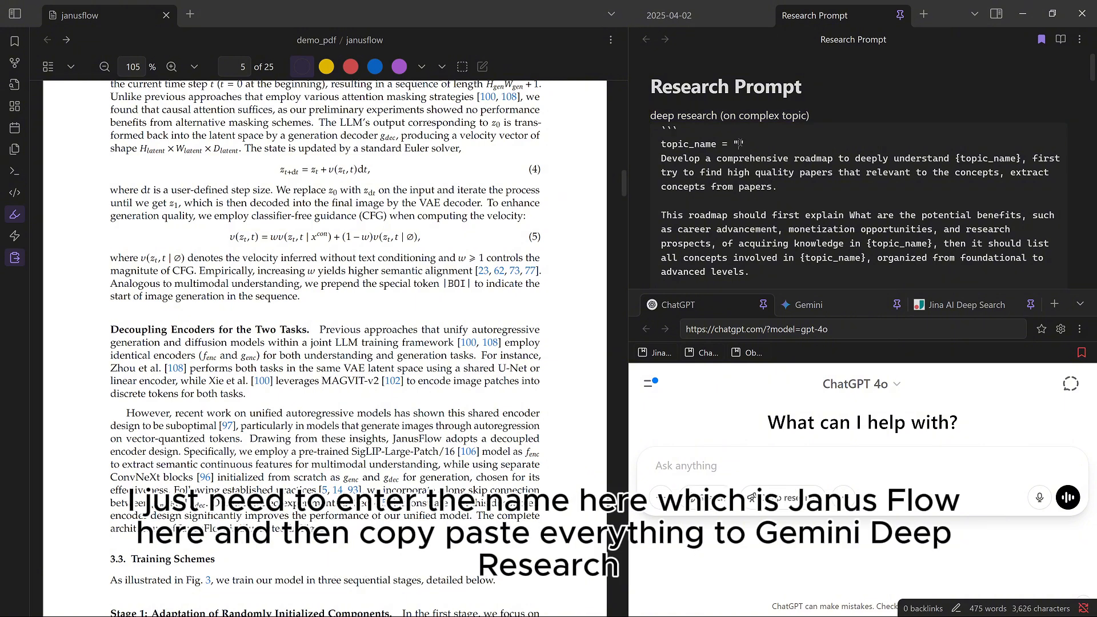
pyautogui.write('Janus flow')
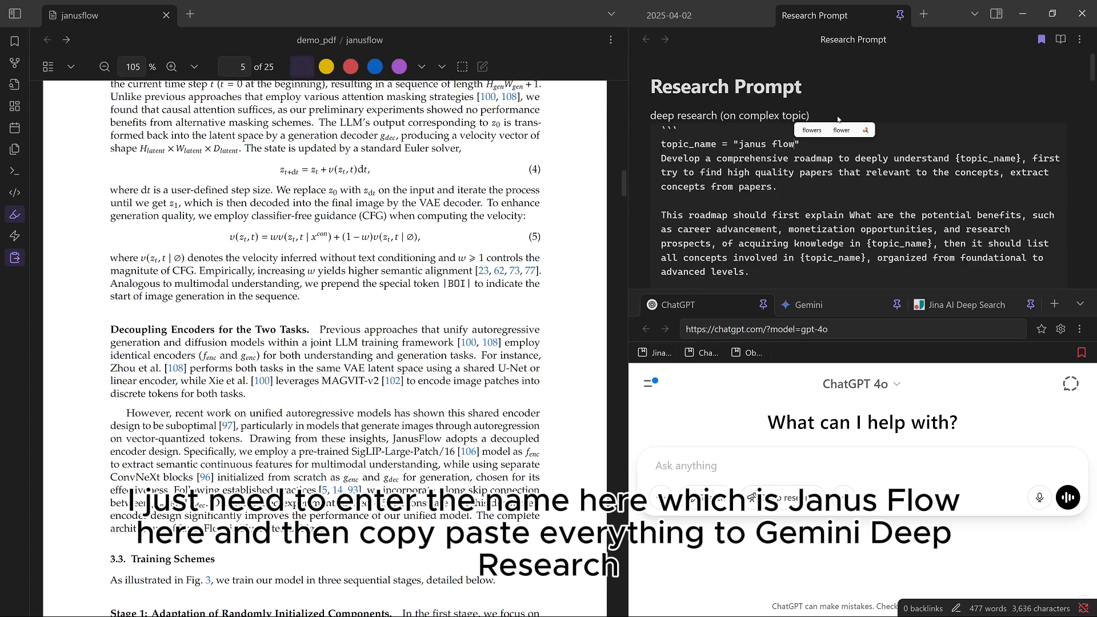
# Copy the complete deep research prompt into Gemini Deep Research and submit it.
pyautogui.click(1051, 136)
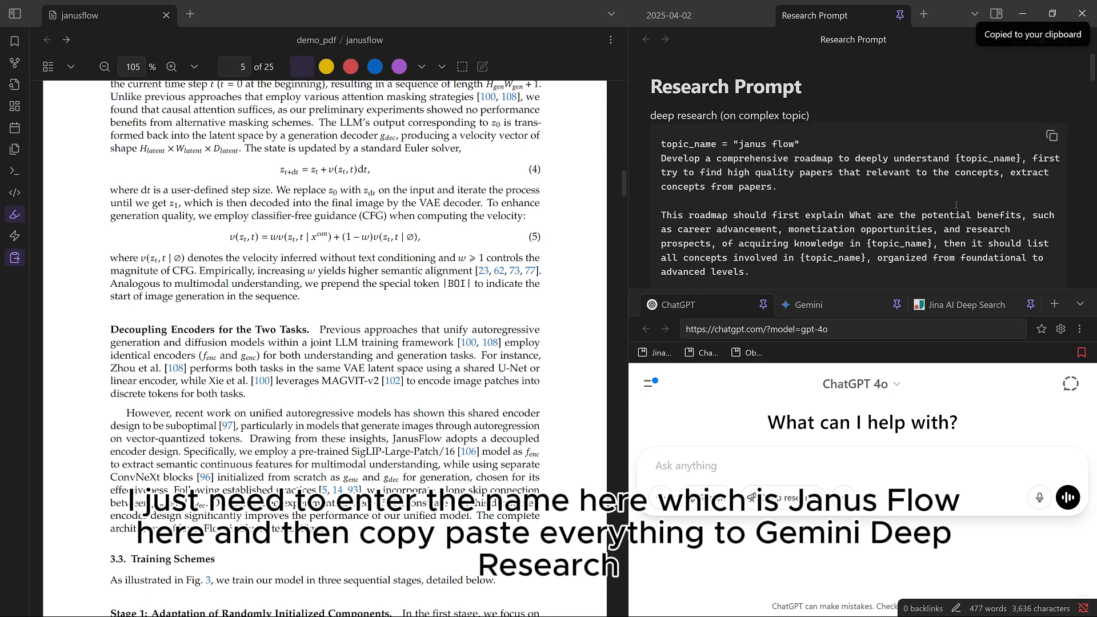
pyautogui.click(841, 306)
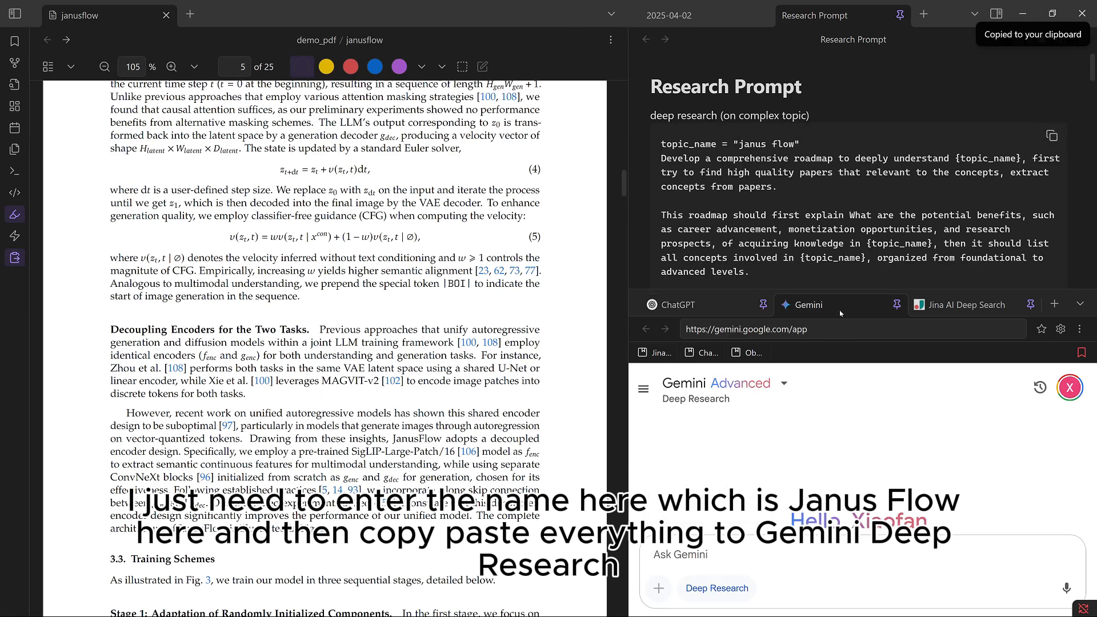
pyautogui.click(719, 556)
pyautogui.hotkey('ctrl', 'v')
pyautogui.press('Return')
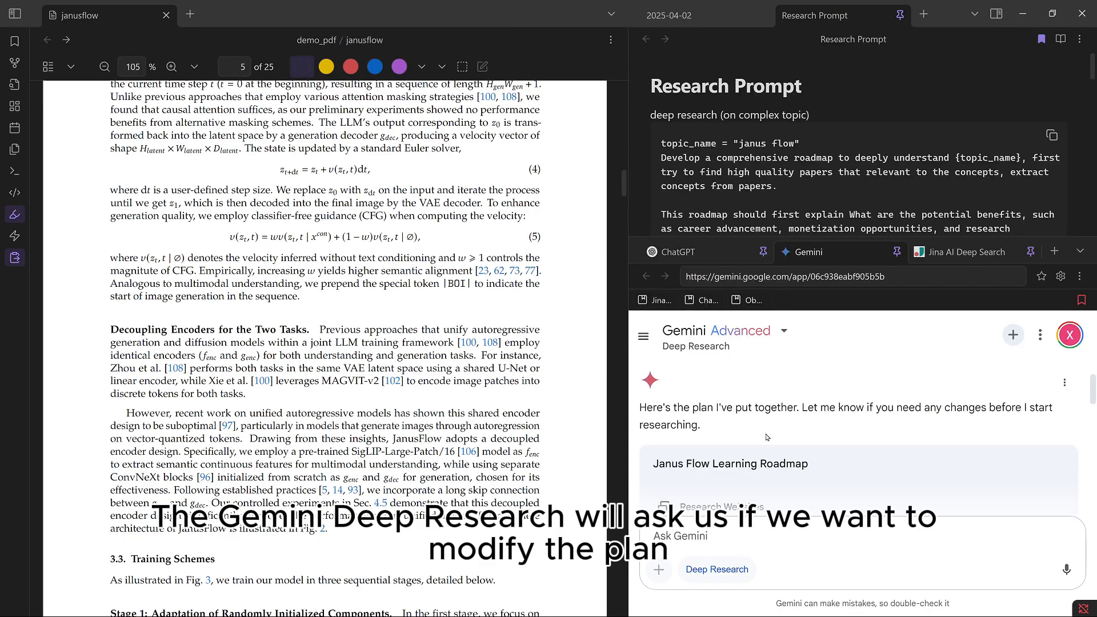
# Review the proposed Janus Flow Learning Roadmap research plan to its end and start the research.
pyautogui.scroll(-10, 769, 434)
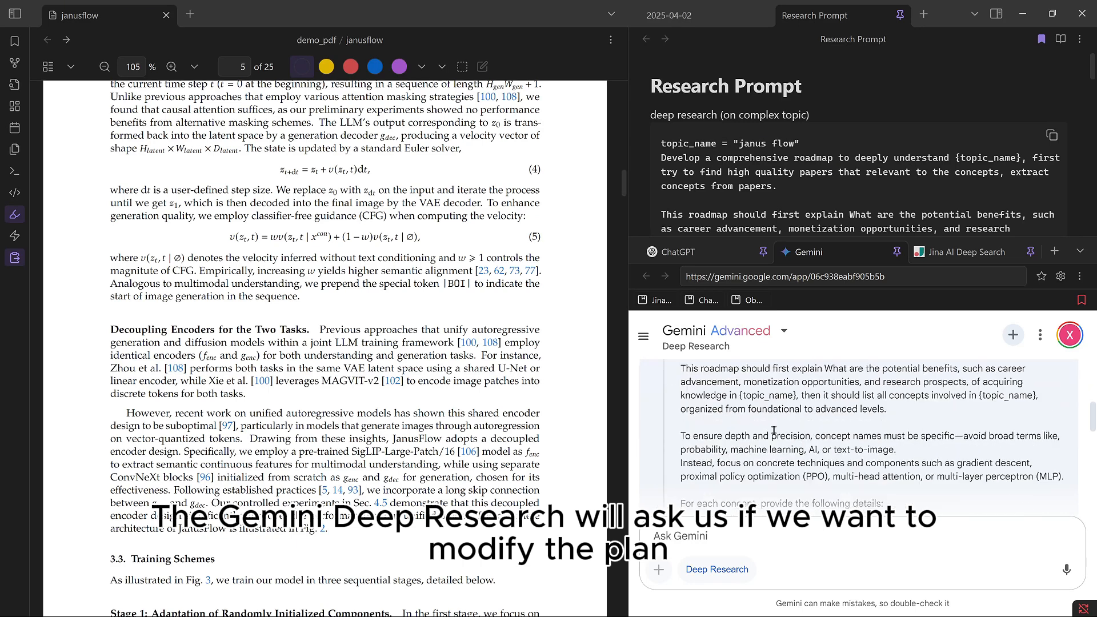
pyautogui.scroll(-3, 775, 428)
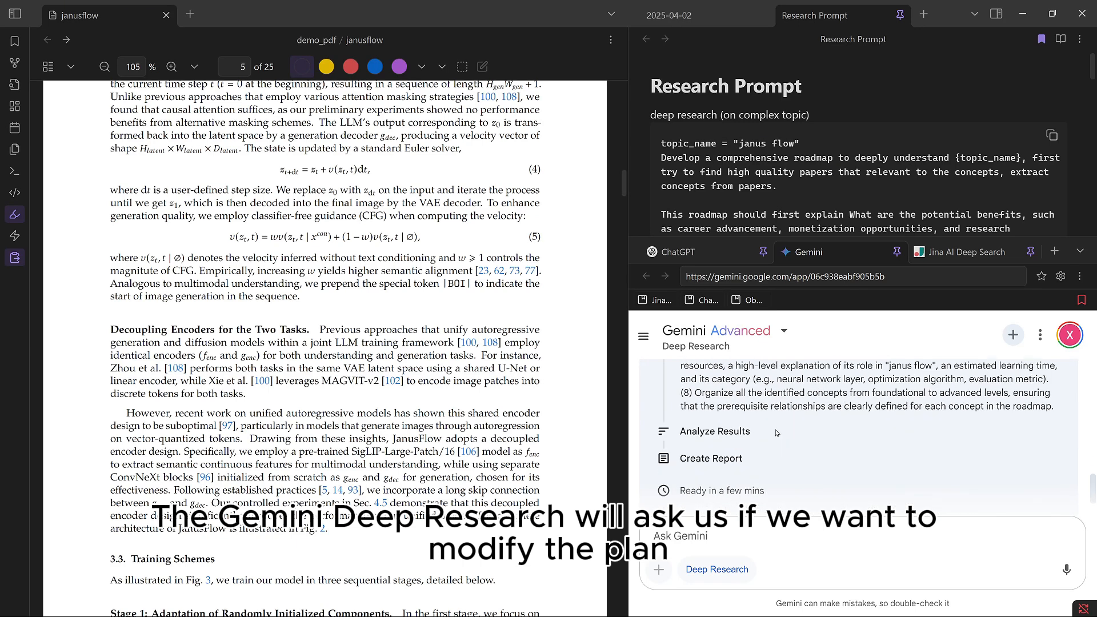
pyautogui.scroll(-2, 775, 433)
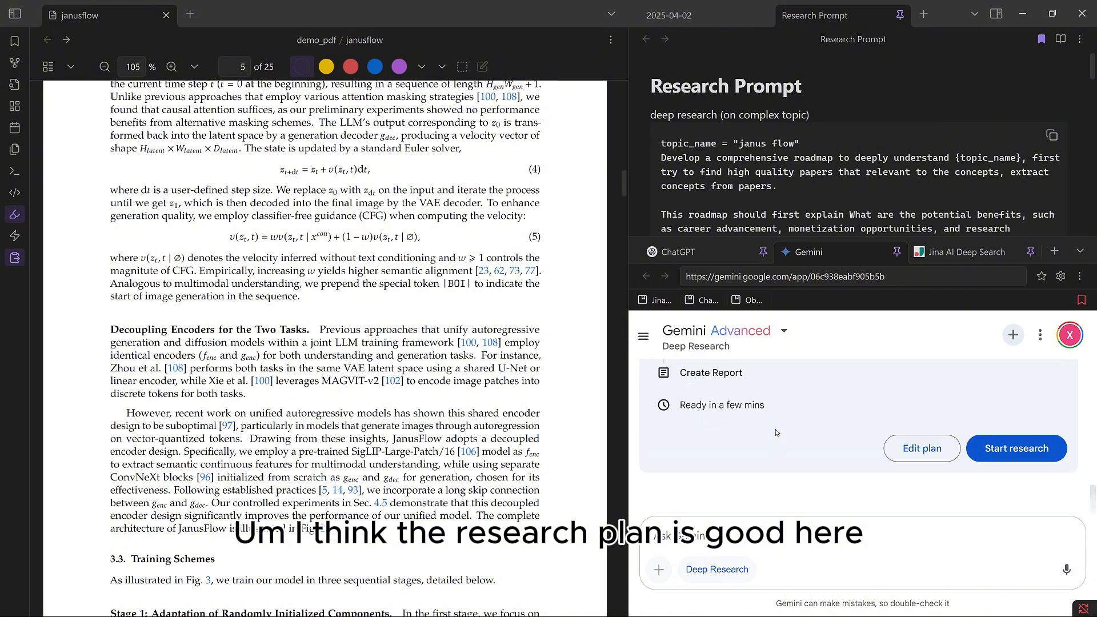
pyautogui.click(979, 455)
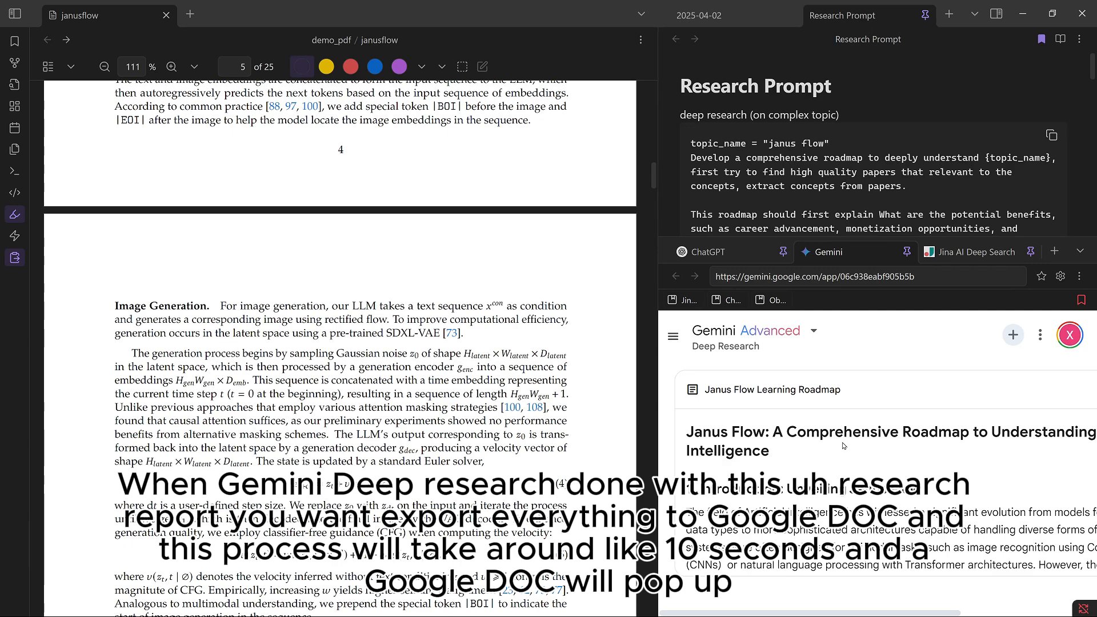
# Widen the Gemini pane and export the finished Janus Flow research report to Google Docs.
pyautogui.scroll(-10, 843, 446)
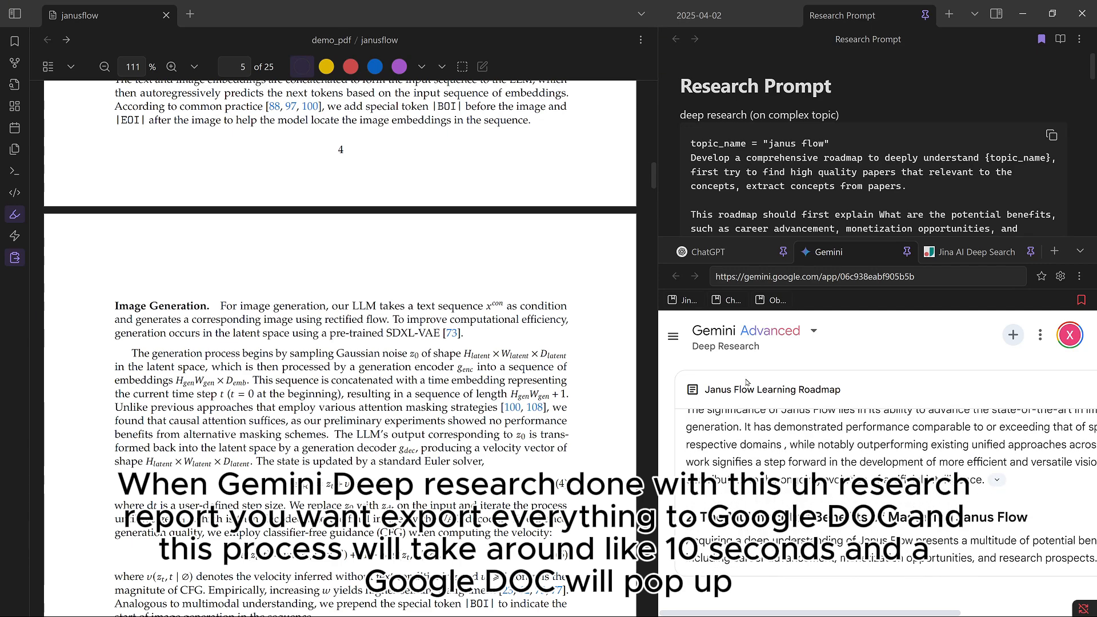
pyautogui.moveTo(655, 241); pyautogui.dragTo(536, 242)
pyautogui.click(1056, 392)
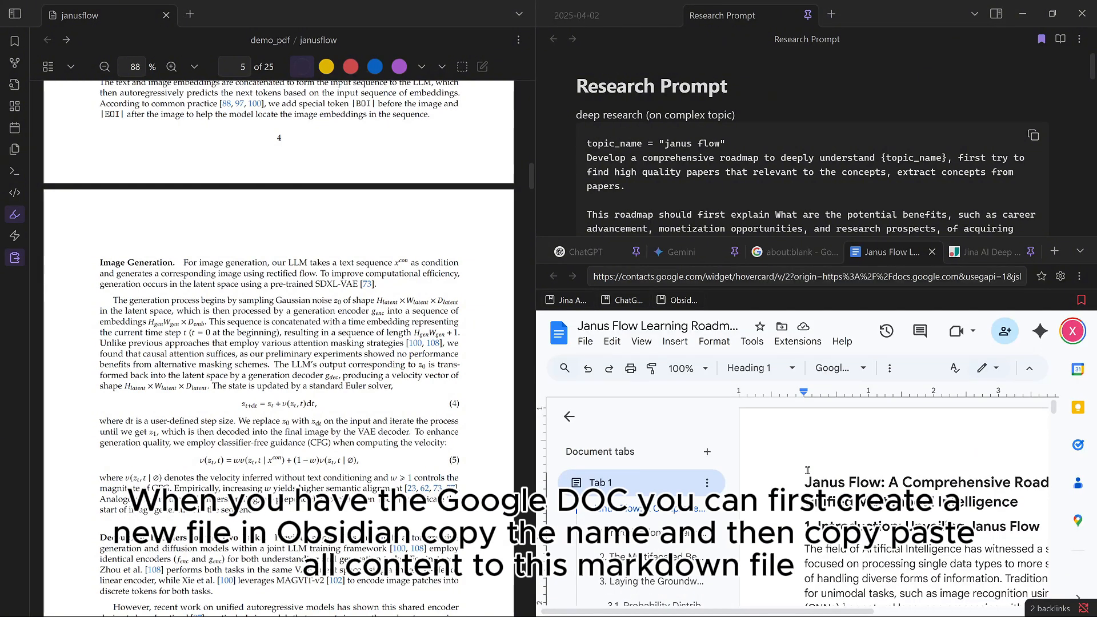
# Create a new note and title it "Janus Flow Learning Roadmap", copied from the Google Doc's name.
pyautogui.click(190, 15)
pyautogui.hotkey('ctrl', 'n')
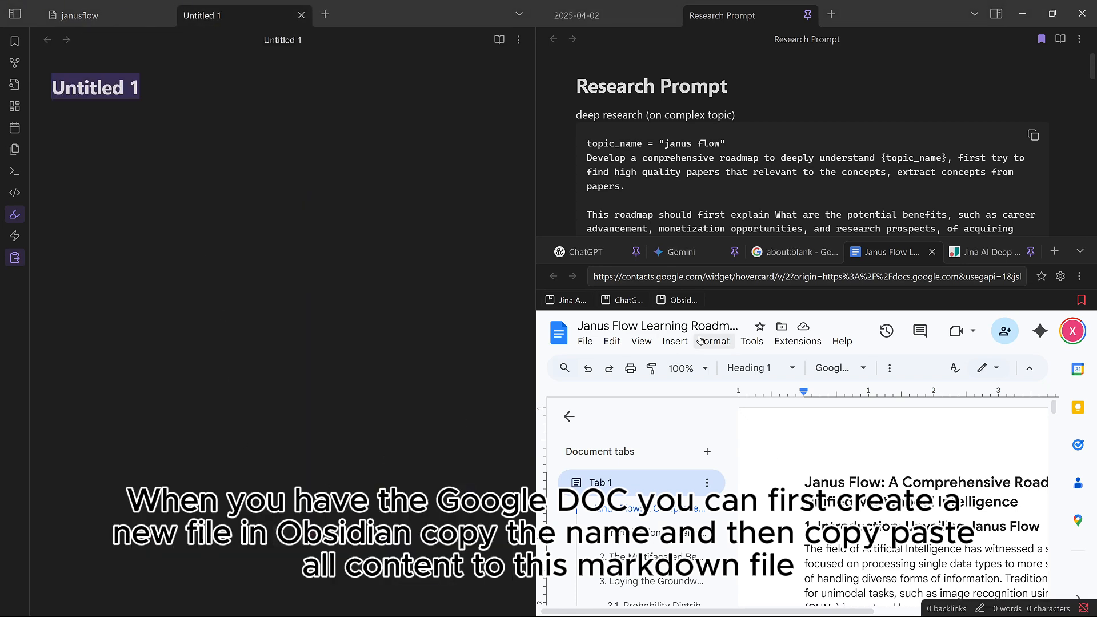
pyautogui.click(685, 325)
pyautogui.hotkey('ctrl', 'a')
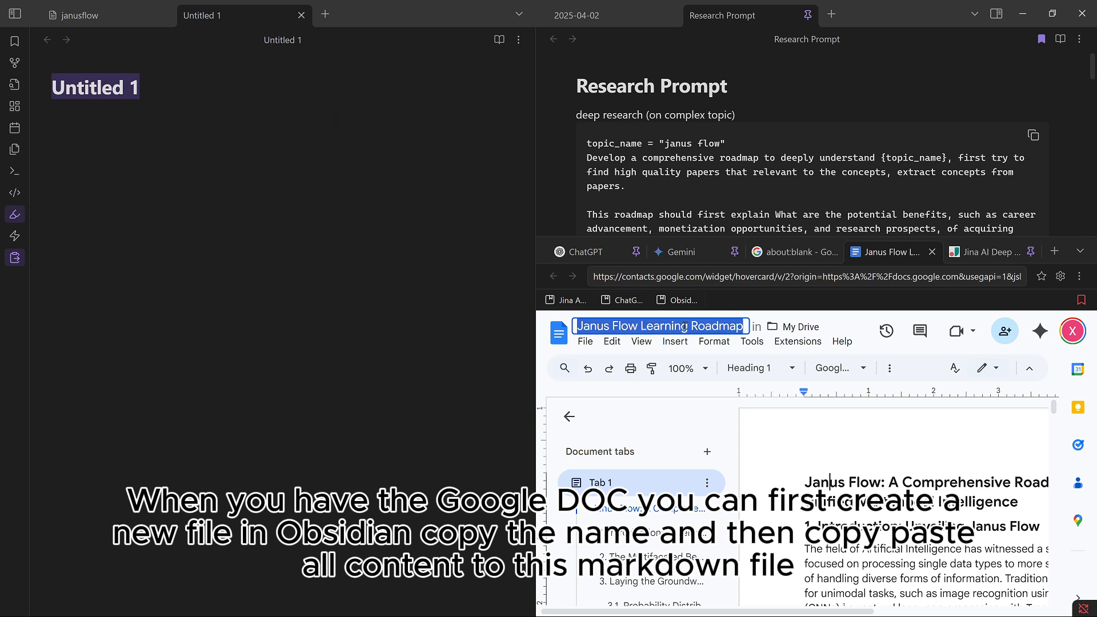
pyautogui.click(181, 88)
pyautogui.moveTo(181, 88); pyautogui.dragTo(15, 86)
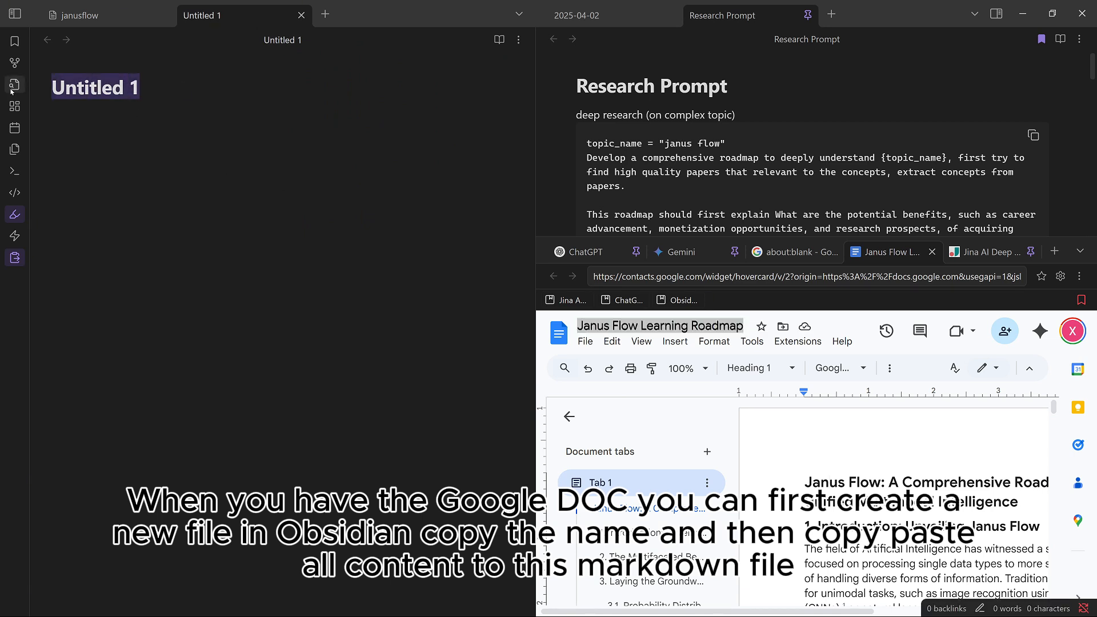
pyautogui.hotkey('ctrl', 'v')
# Copy the entire Google Doc report into the body of the Janus Flow Learning Roadmap note and look through it.
pyautogui.click(888, 483)
pyautogui.hotkey('ctrl', 'a')
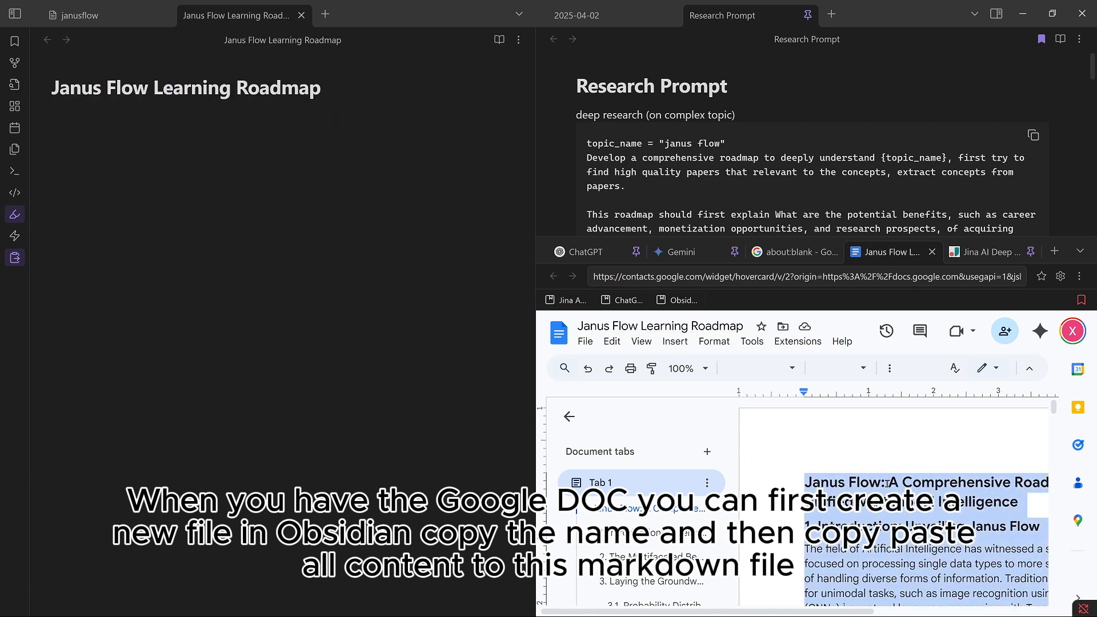
pyautogui.click(162, 156)
pyautogui.hotkey('ctrl', 'v')
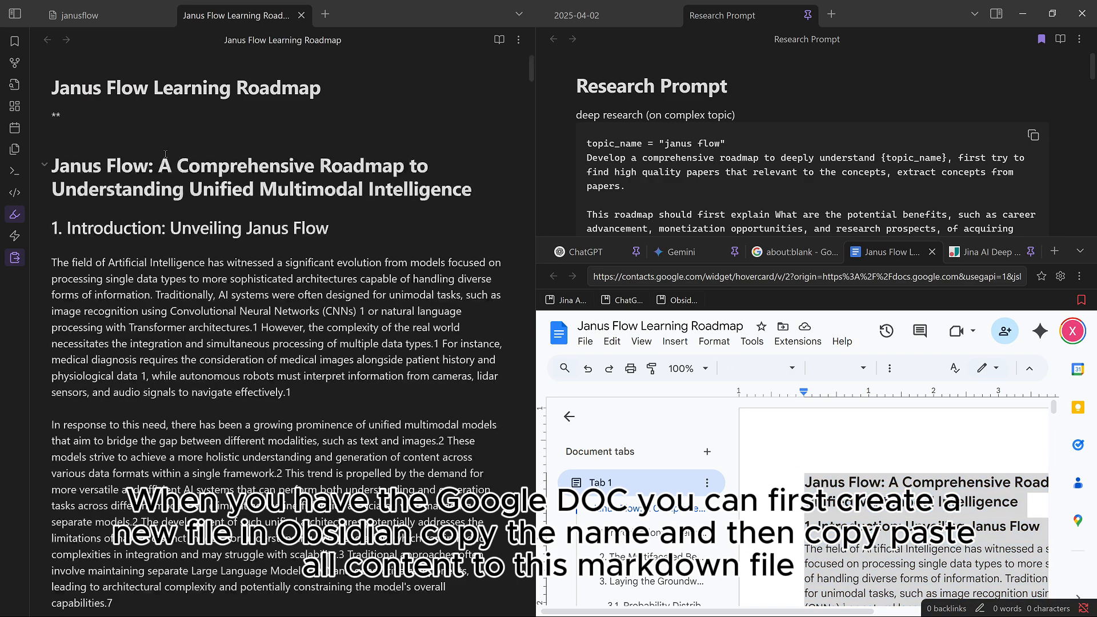
pyautogui.scroll(-5, 268, 204)
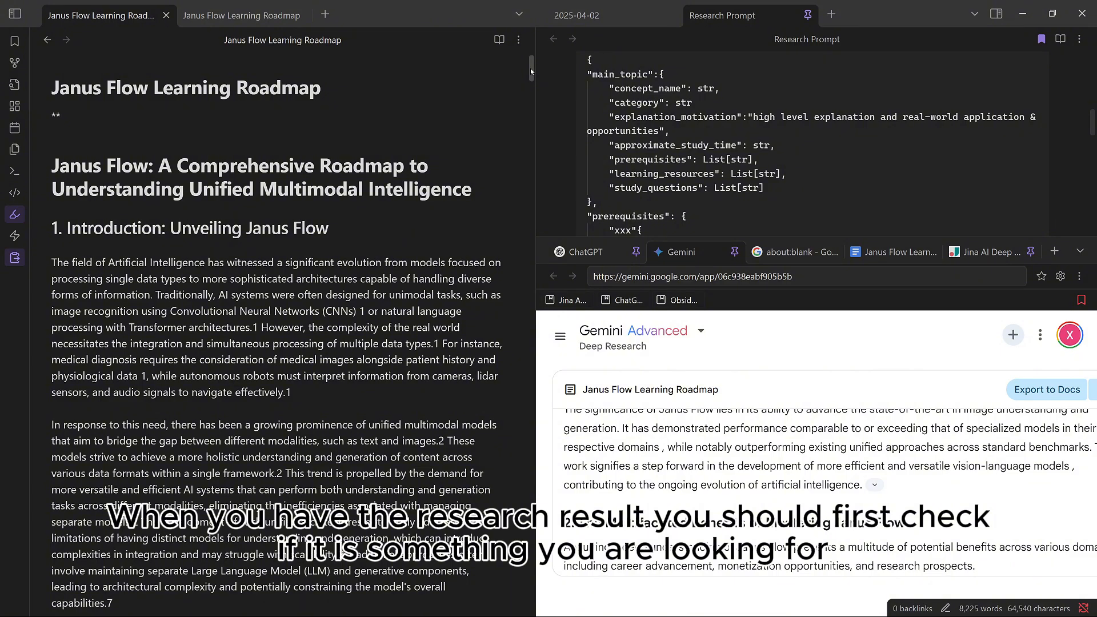
pyautogui.moveTo(530, 67); pyautogui.dragTo(528, 203)
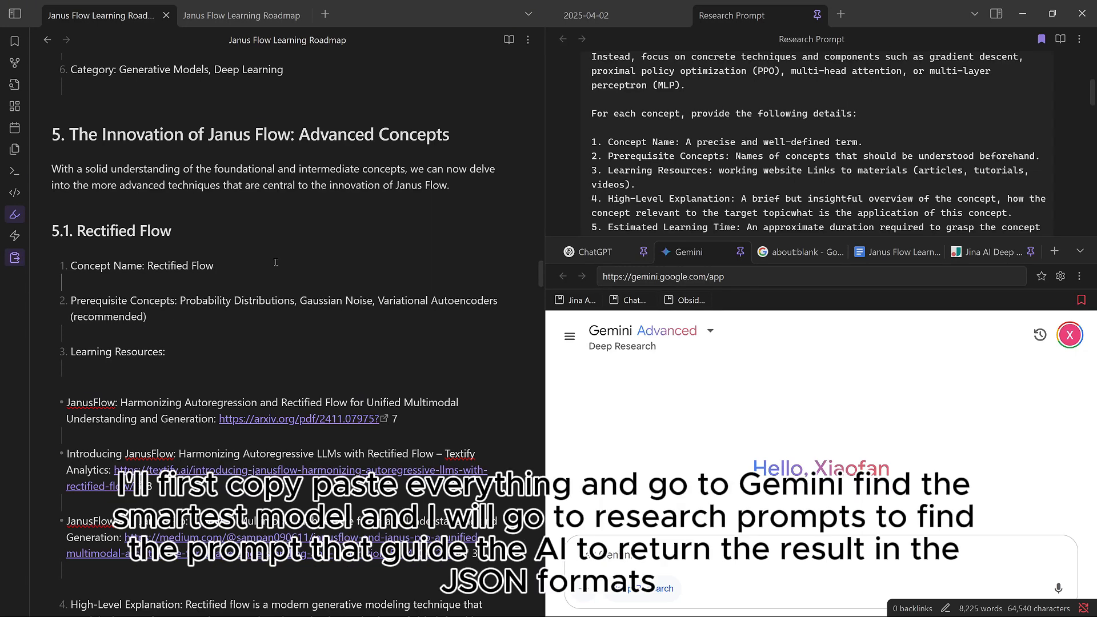
# Switch Gemini to the 2.5 Pro (experimental) model and paste the whole roadmap note into a new message.
pyautogui.hotkey('ctrl', 'a')
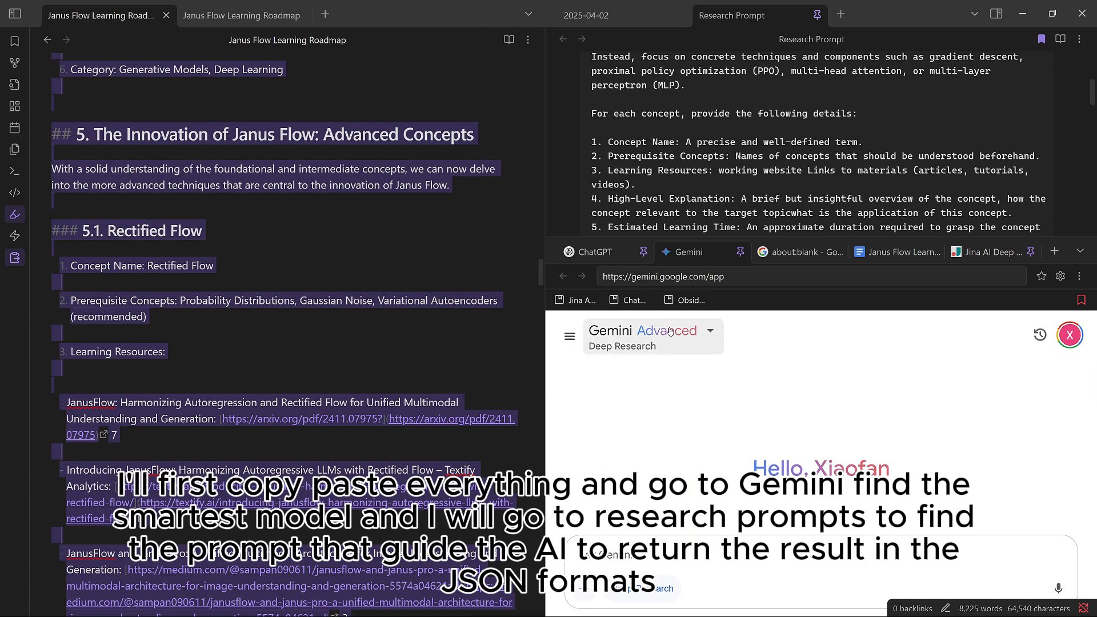
pyautogui.click(708, 331)
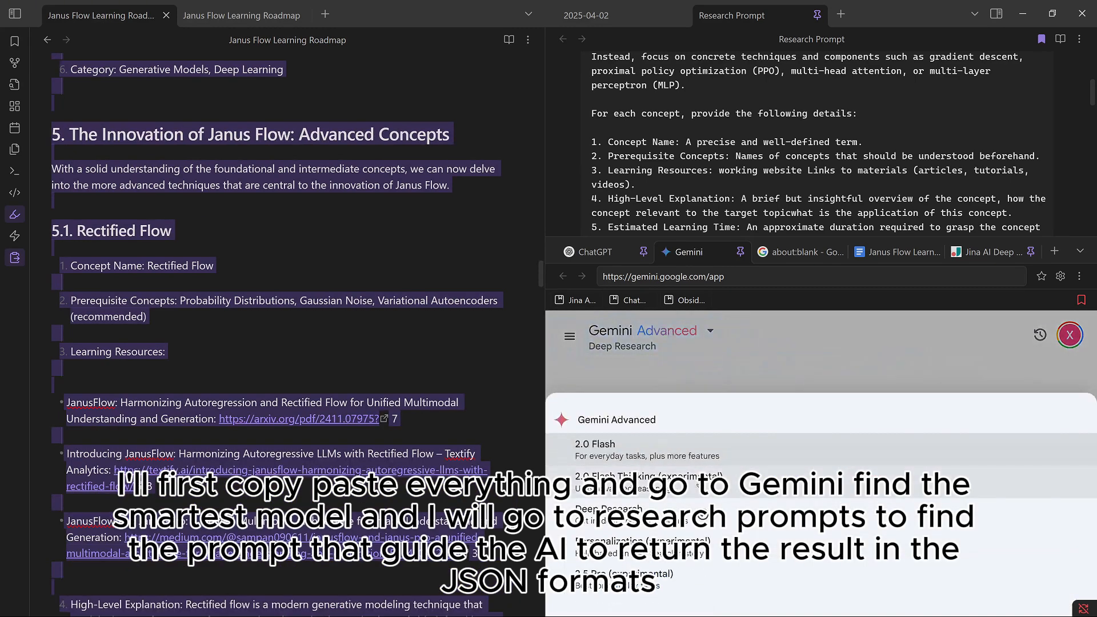
pyautogui.click(682, 580)
pyautogui.hotkey('ctrl', 'v')
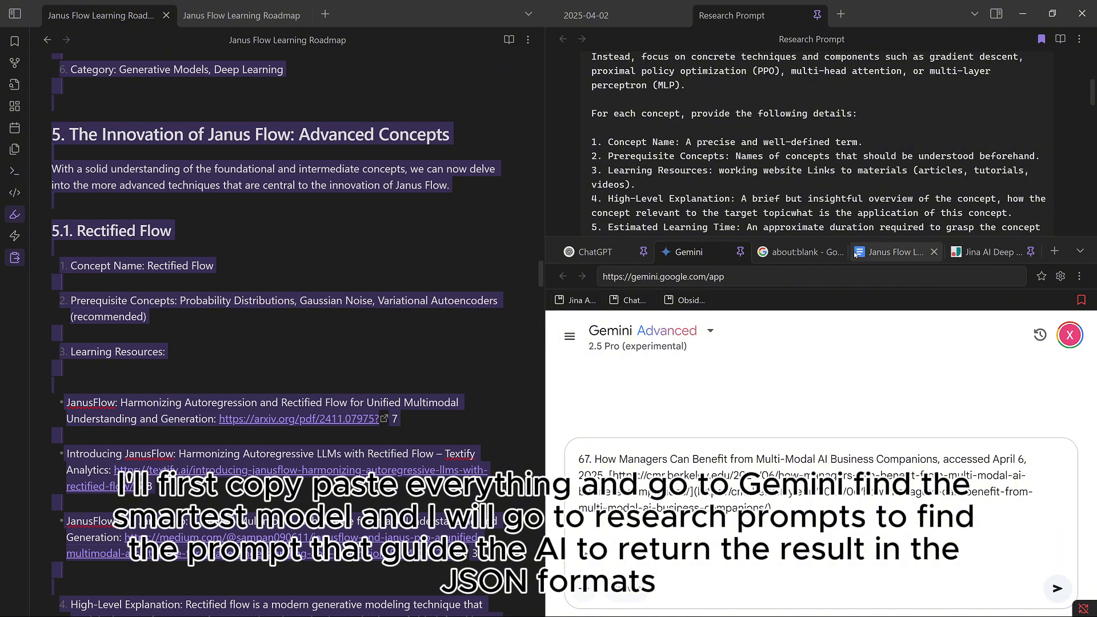
# Append the "return the result in json format" prompt from the Research Prompt note to the Gemini message on a new line and send it.
pyautogui.scroll(-3, 851, 141)
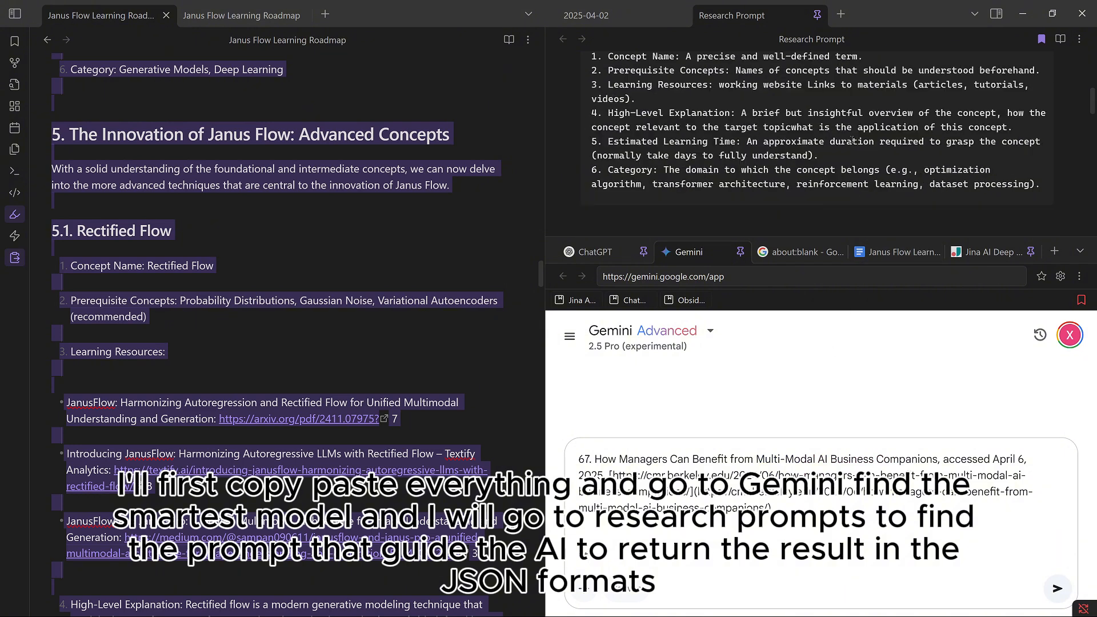
pyautogui.click(847, 143)
pyautogui.scroll(-3, 843, 146)
pyautogui.scroll(-1, 733, 139)
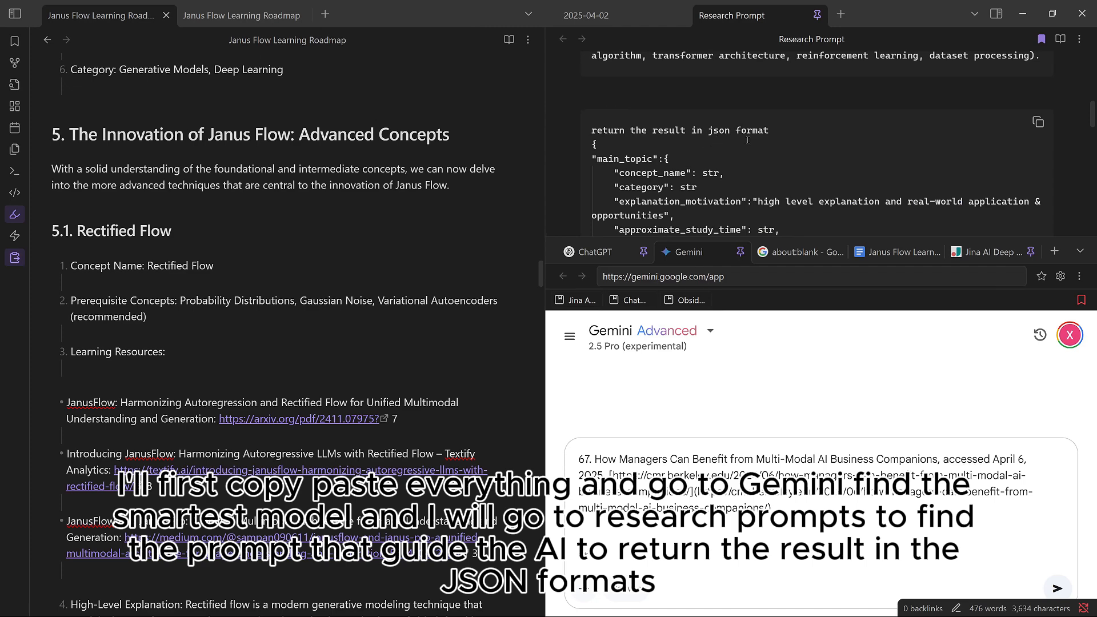
pyautogui.scroll(-3, 747, 140)
pyautogui.scroll(2, 747, 140)
pyautogui.click(1038, 79)
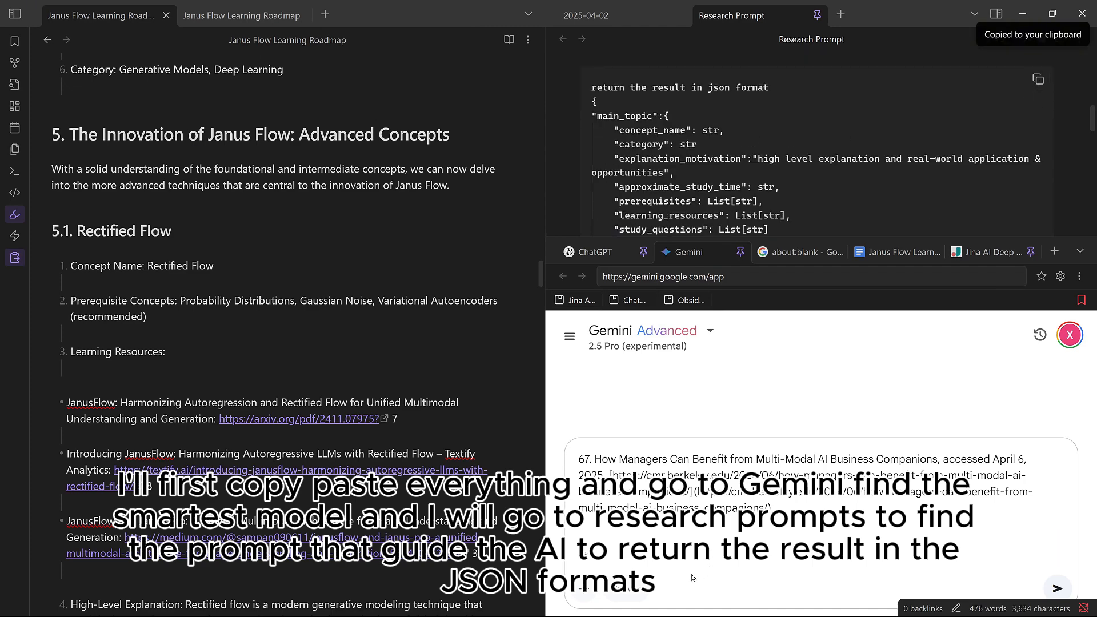
pyautogui.click(628, 560)
pyautogui.hotkey('shift', 'Return')
pyautogui.hotkey('ctrl', 'v')
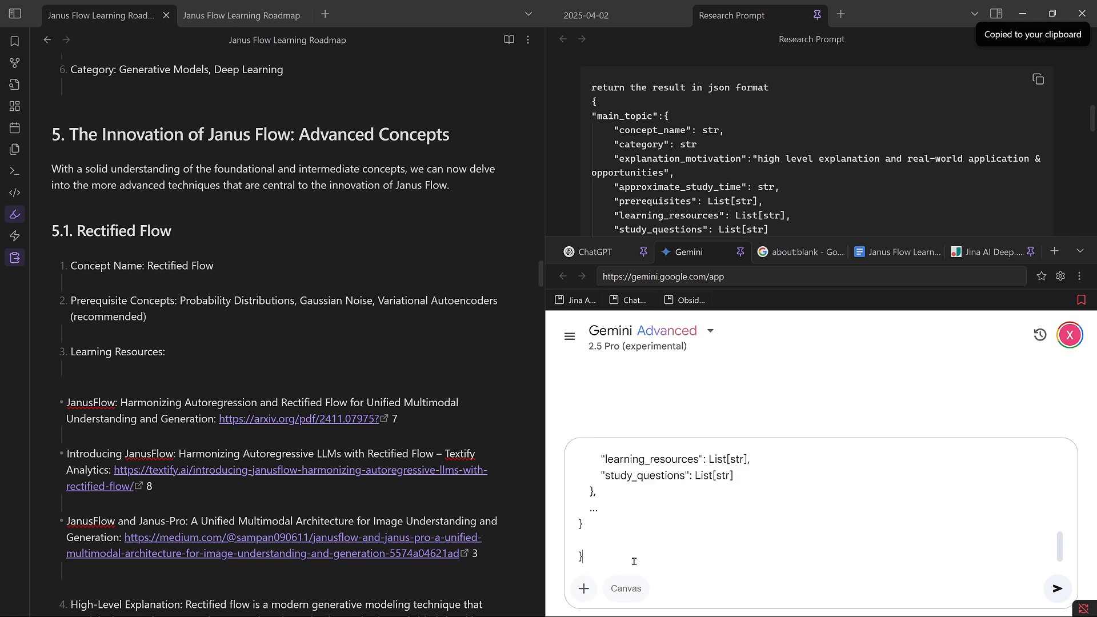
pyautogui.press('Return')
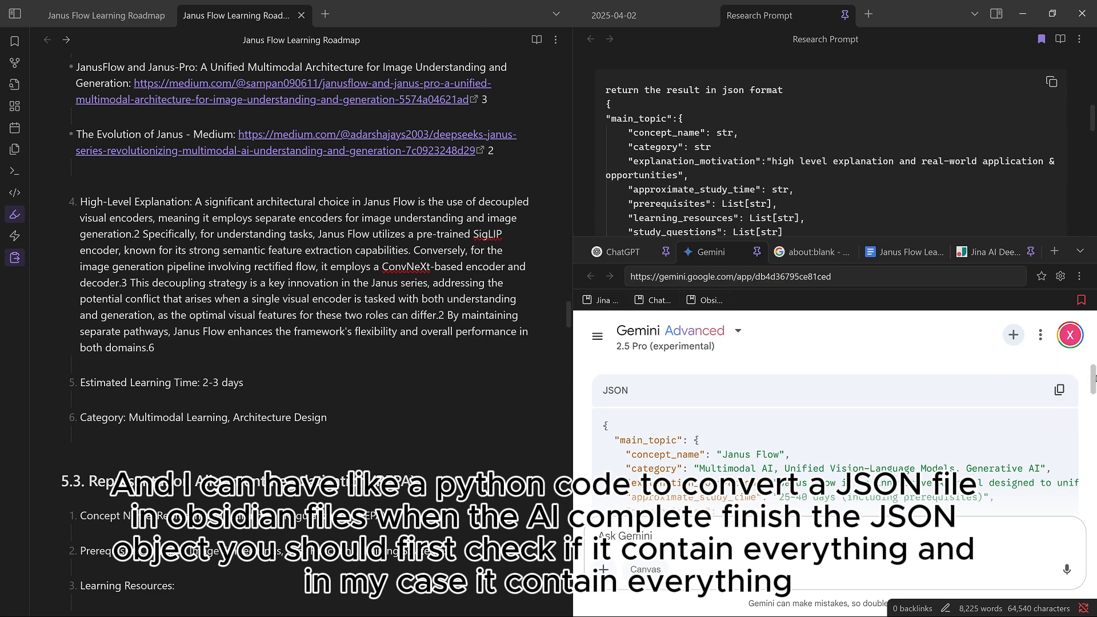
# Check Gemini's JSON against the roadmap note by comparing the "Latent Space in Generative Models" entry in both.
pyautogui.moveTo(1095, 378); pyautogui.dragTo(1094, 493)
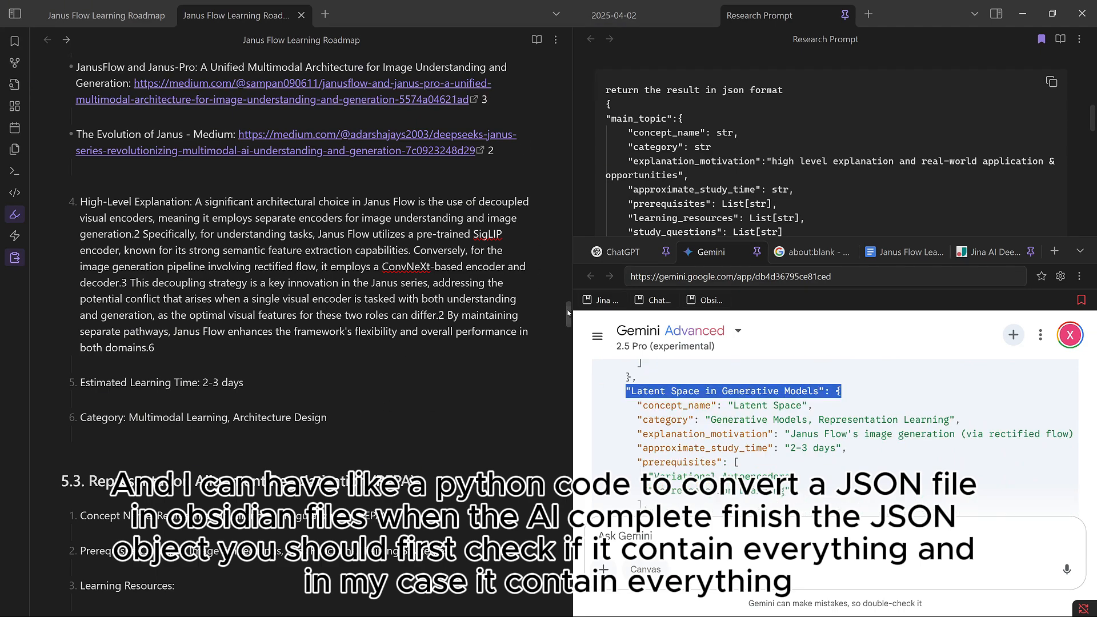
pyautogui.scroll(-15, 544, 228)
pyautogui.moveTo(131, 433); pyautogui.dragTo(325, 432)
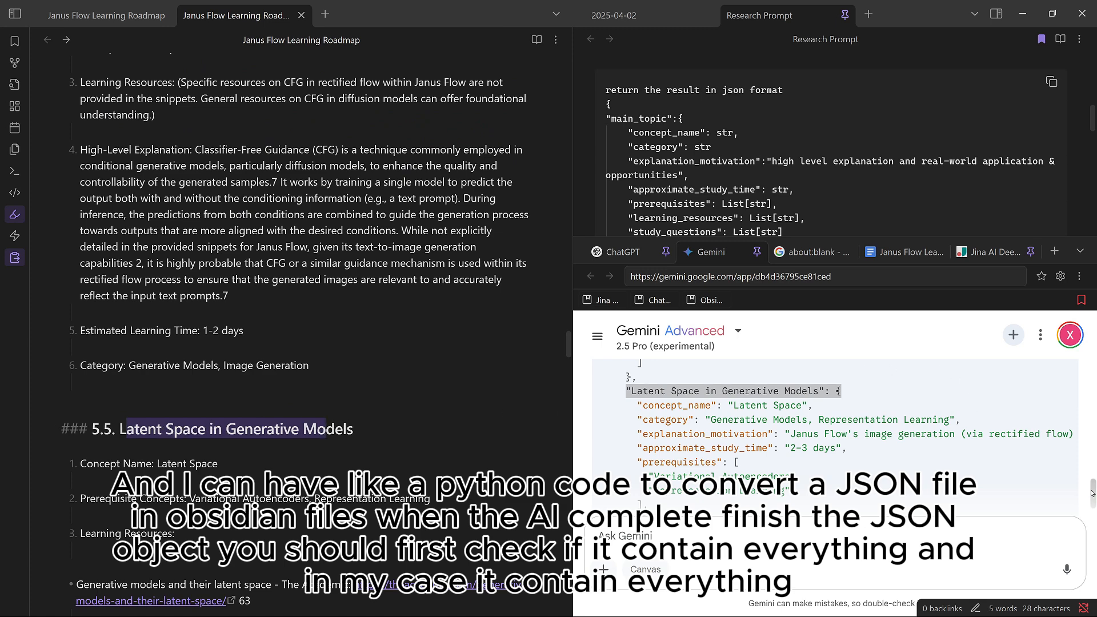
# Copy Gemini's whole JSON result into a new note titled "json janus flow".
pyautogui.scroll(10, 1076, 468)
pyautogui.click(1059, 476)
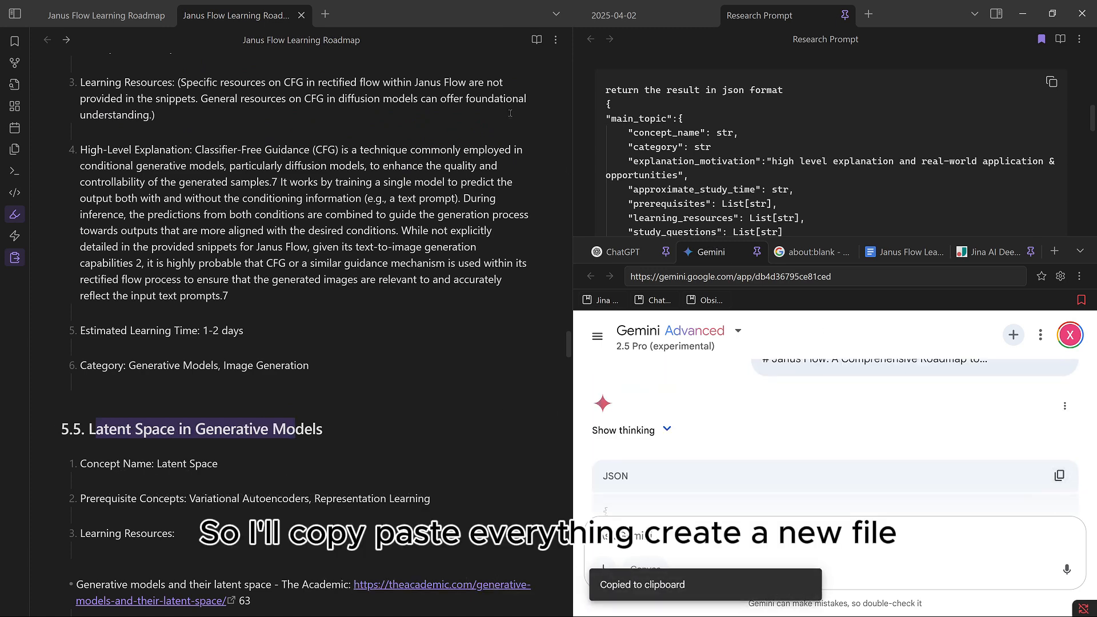
pyautogui.hotkey('ctrl', 't')
pyautogui.hotkey('ctrl', 'n')
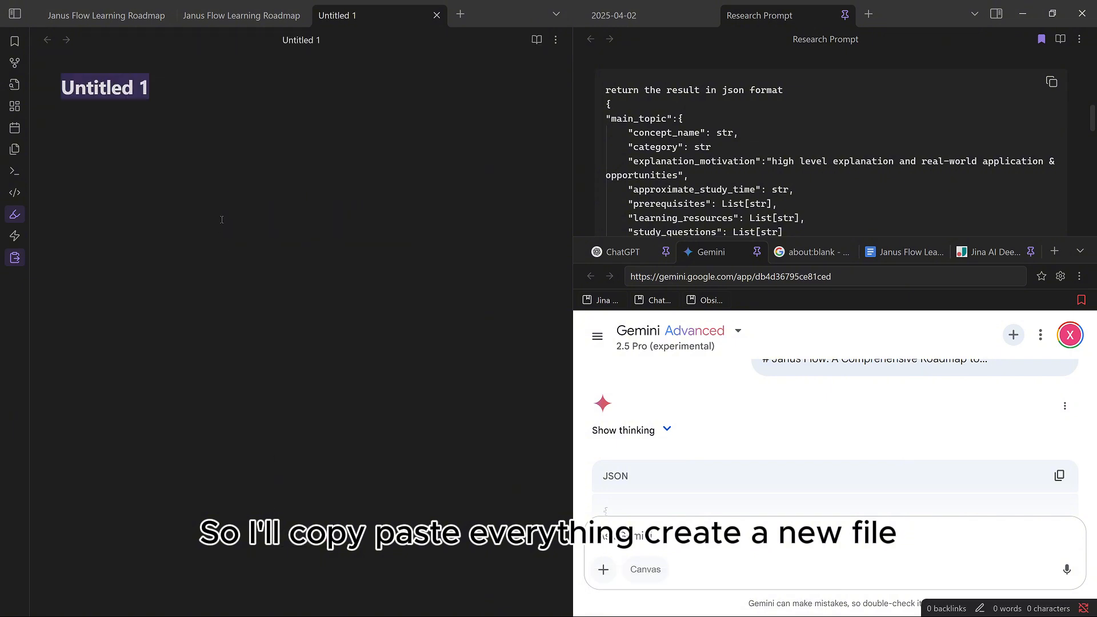
pyautogui.write('json janus flow')
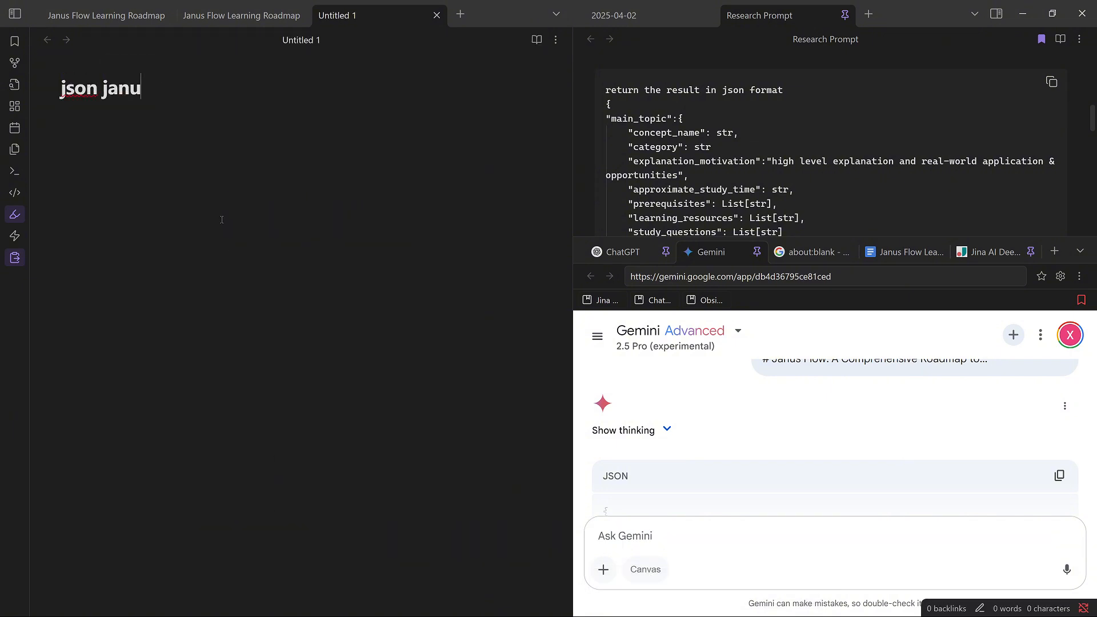
pyautogui.press('Return')
pyautogui.hotkey('ctrl', 'v')
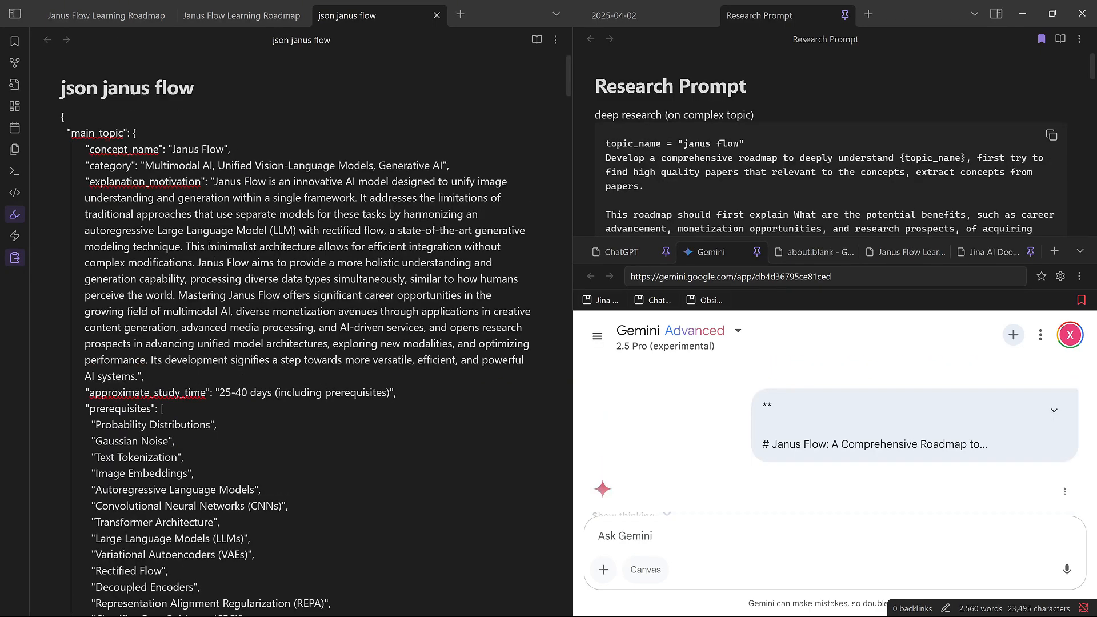
# Show the vault's file list and run the json_to_obsidian.py shell command on "json janus flow.md".
pyautogui.click(15, 14)
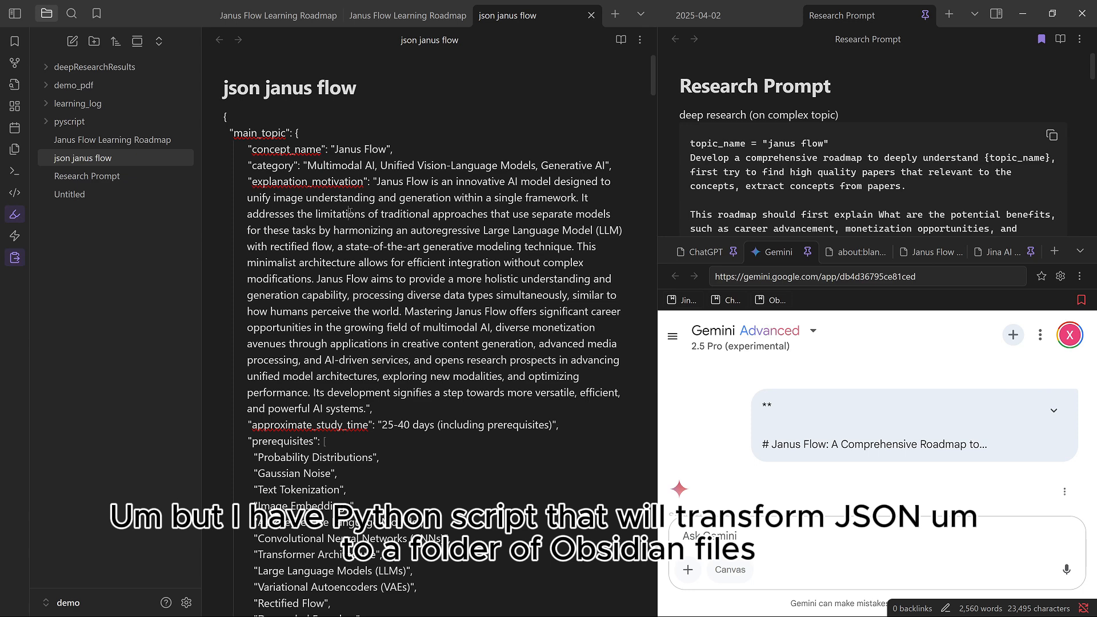
pyautogui.hotkey('ctrl', 'p')
pyautogui.write('shell')
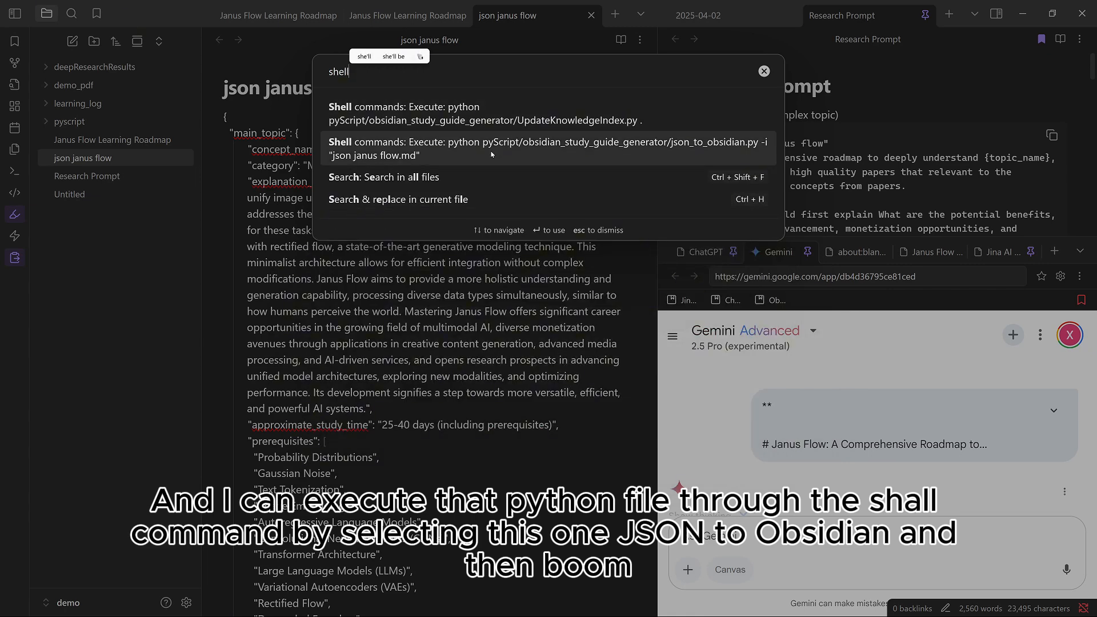
pyautogui.click(520, 146)
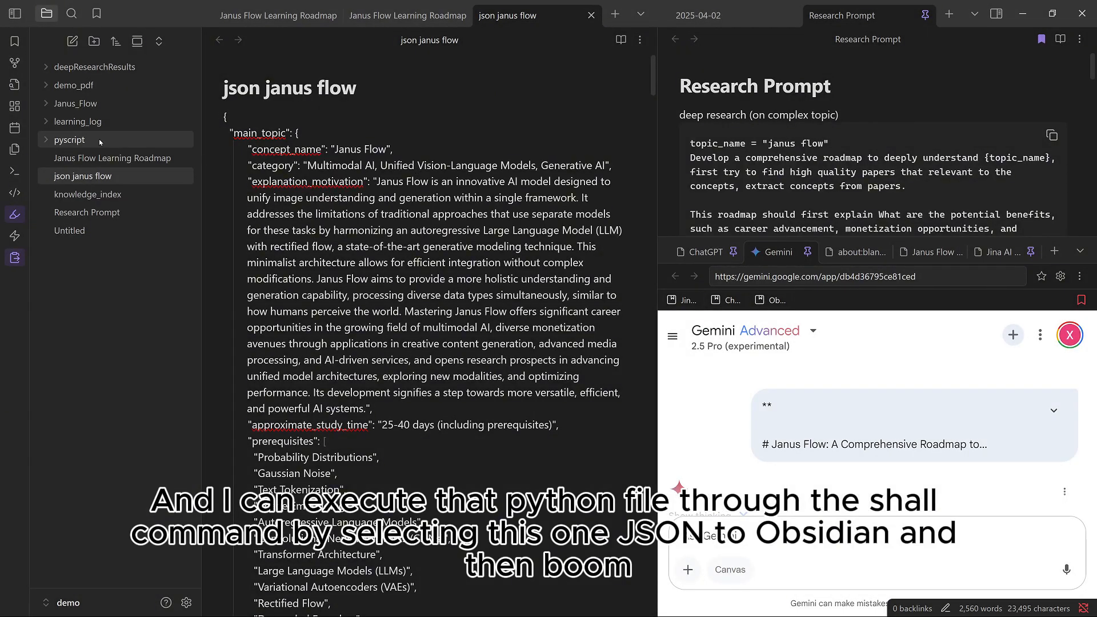
# Expand the Janus_Flow folder and look through its Autoregressive Language Models, Classifier-Free Guidance and Convolutional Neural Networks notes.
pyautogui.click(94, 104)
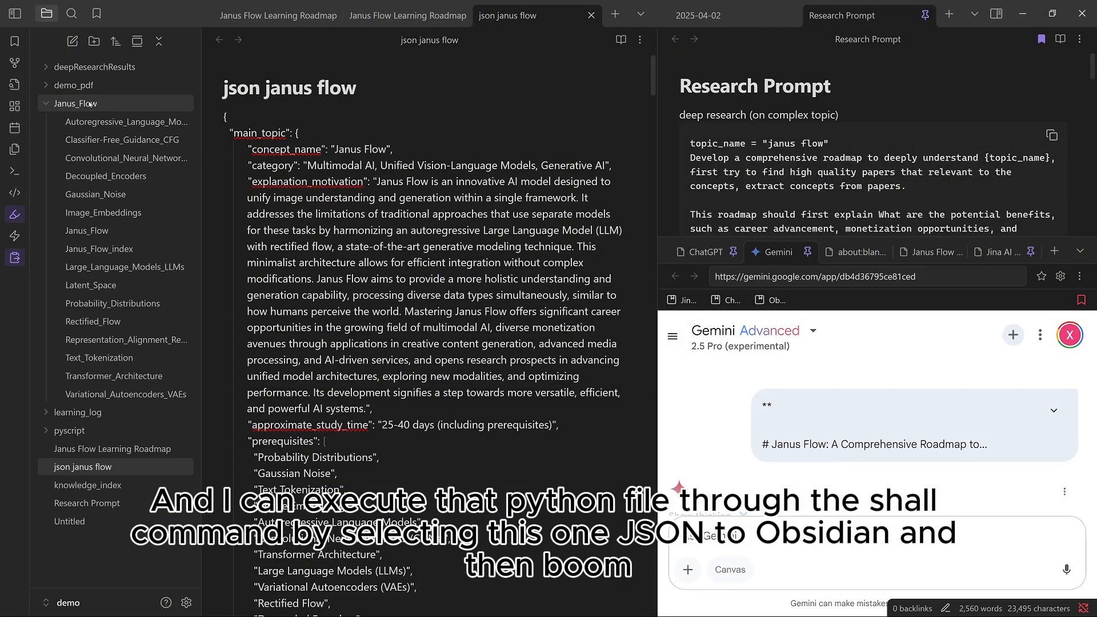
pyautogui.click(103, 122)
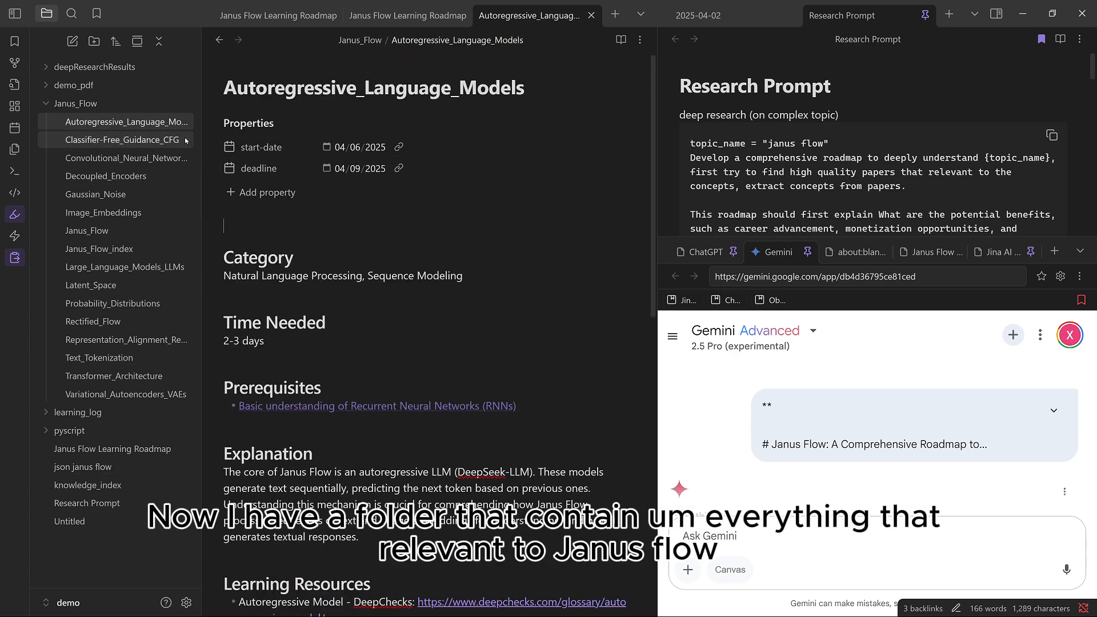
pyautogui.scroll(-3, 384, 221)
pyautogui.scroll(3, 383, 221)
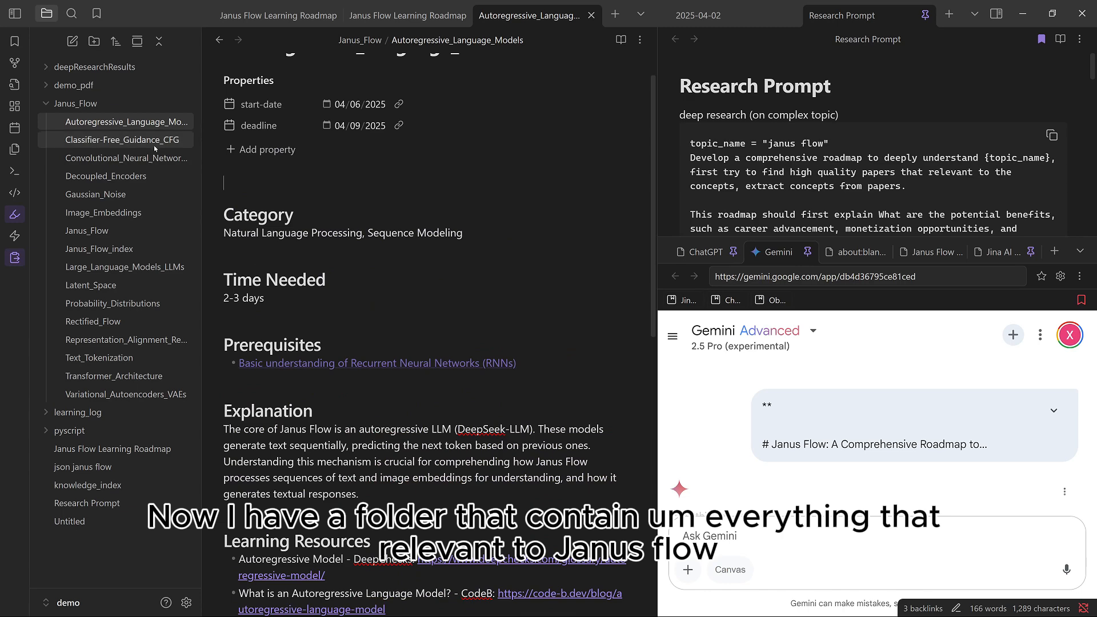
pyautogui.click(123, 140)
pyautogui.scroll(-2, 337, 178)
pyautogui.click(126, 159)
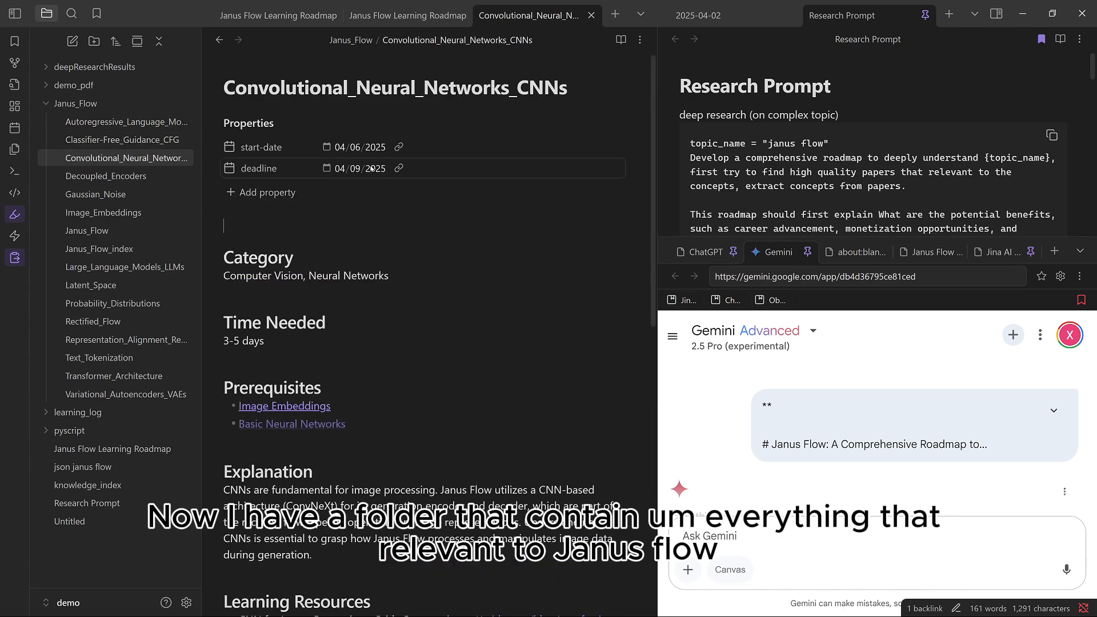
pyautogui.scroll(-3, 329, 199)
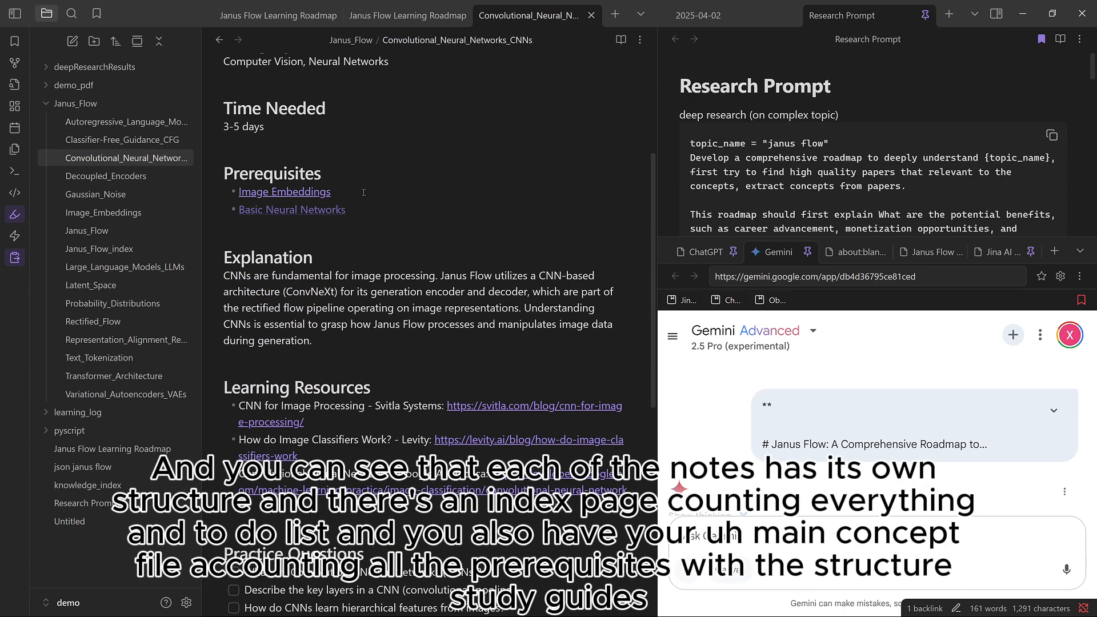
# Open the Janus_Flow_index note and examine its concept list and TODOs.
pyautogui.click(99, 248)
pyautogui.scroll(-2, 356, 226)
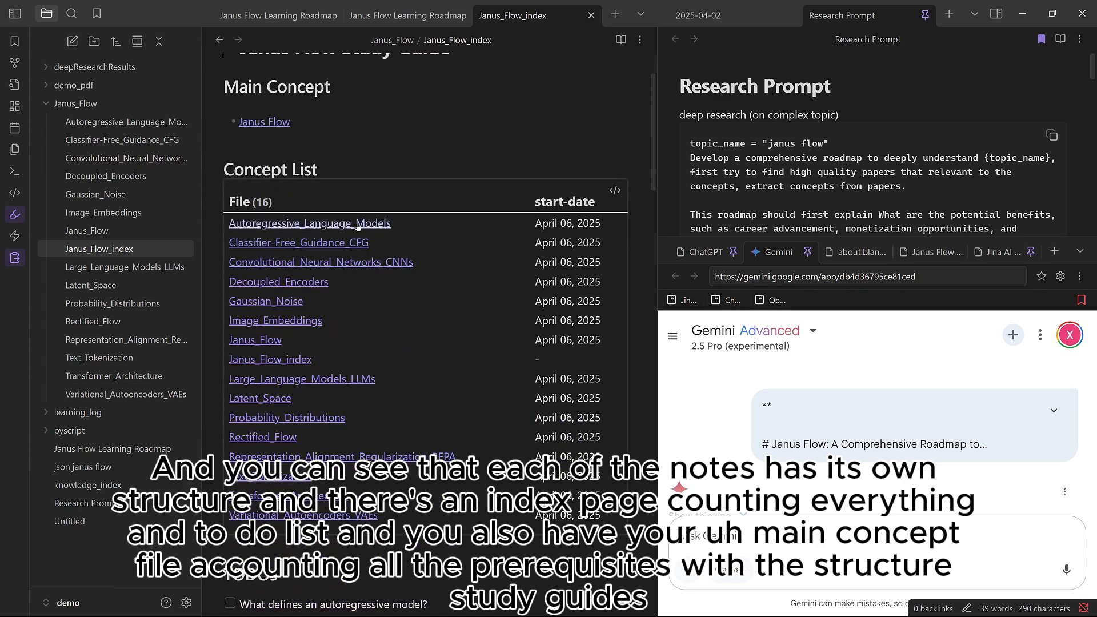
pyautogui.click(315, 170)
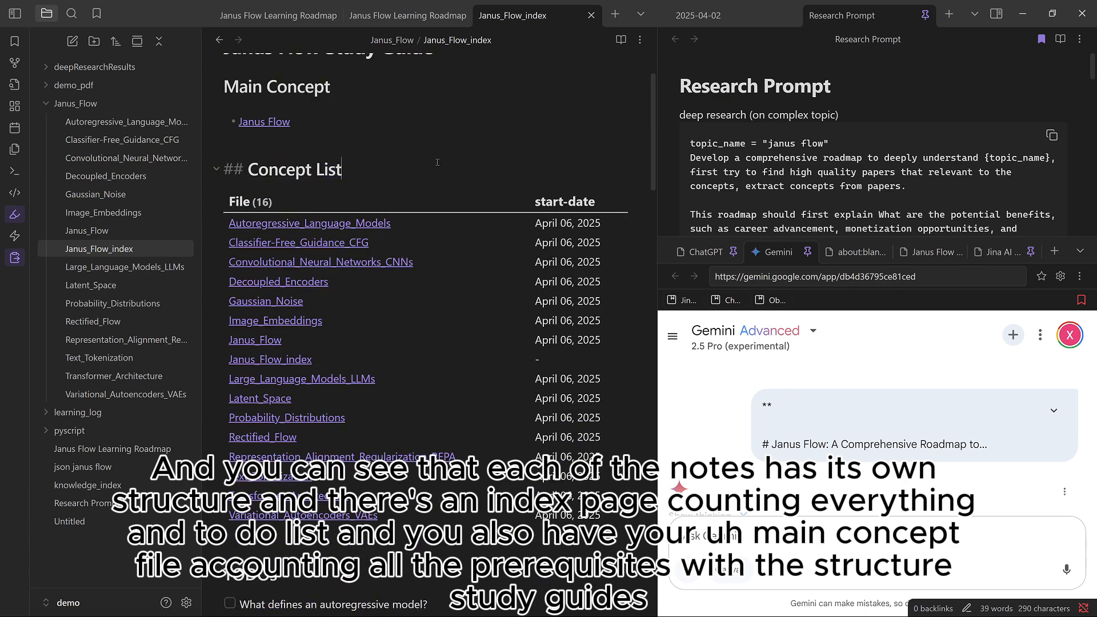
pyautogui.scroll(-8, 437, 163)
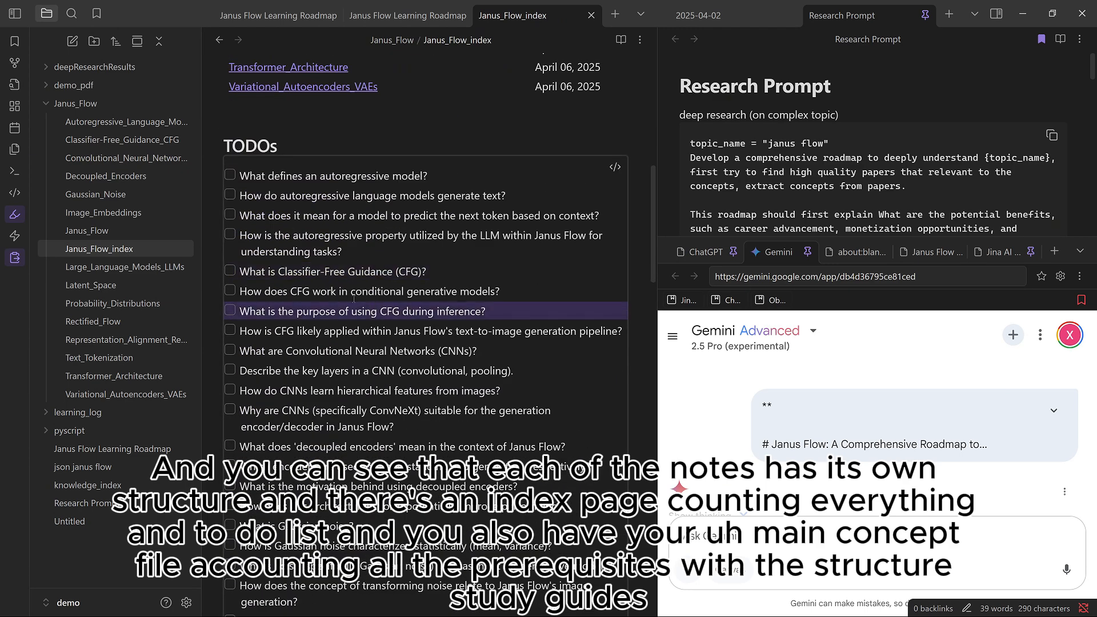
# Open the Janus_Flow main concept note and review its prerequisites, explanation, learning resources and practice questions.
pyautogui.click(102, 232)
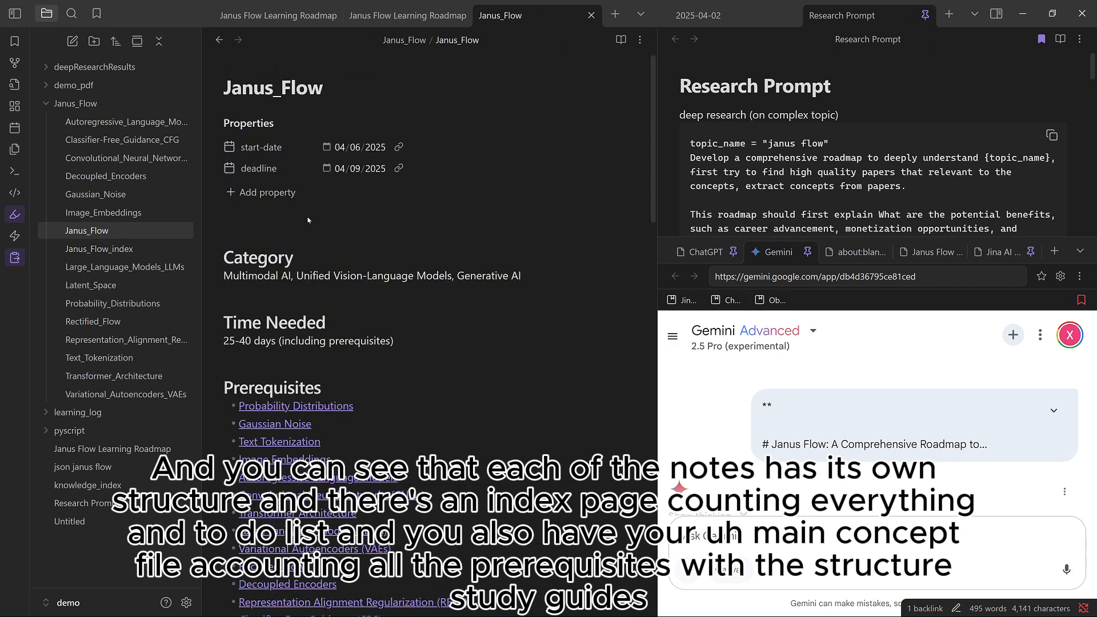
pyautogui.scroll(-5, 307, 220)
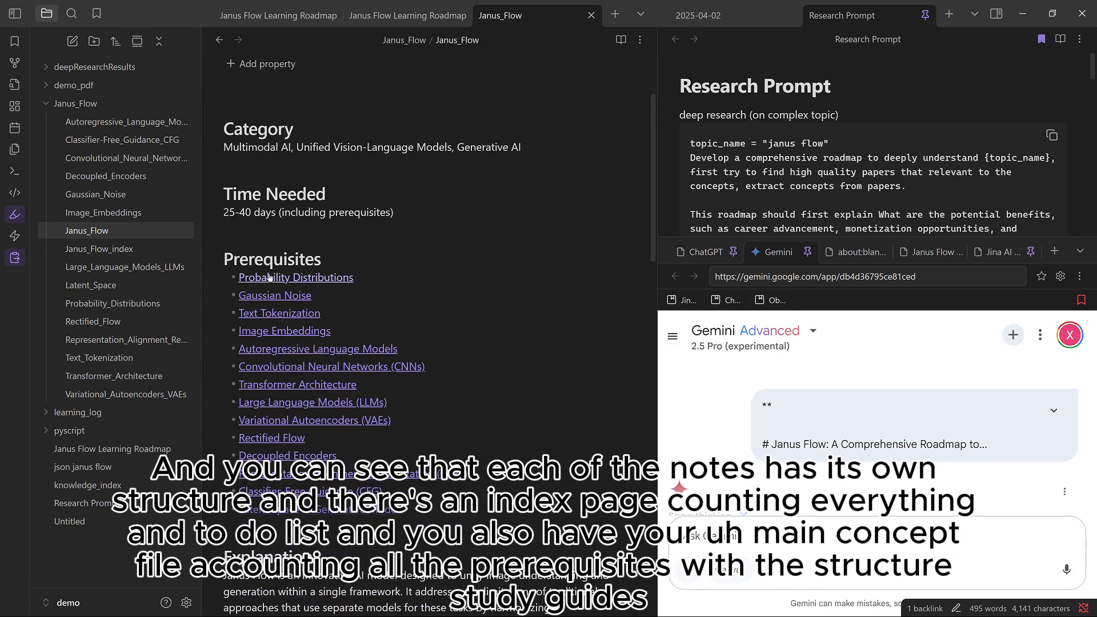
pyautogui.scroll(-7, 420, 356)
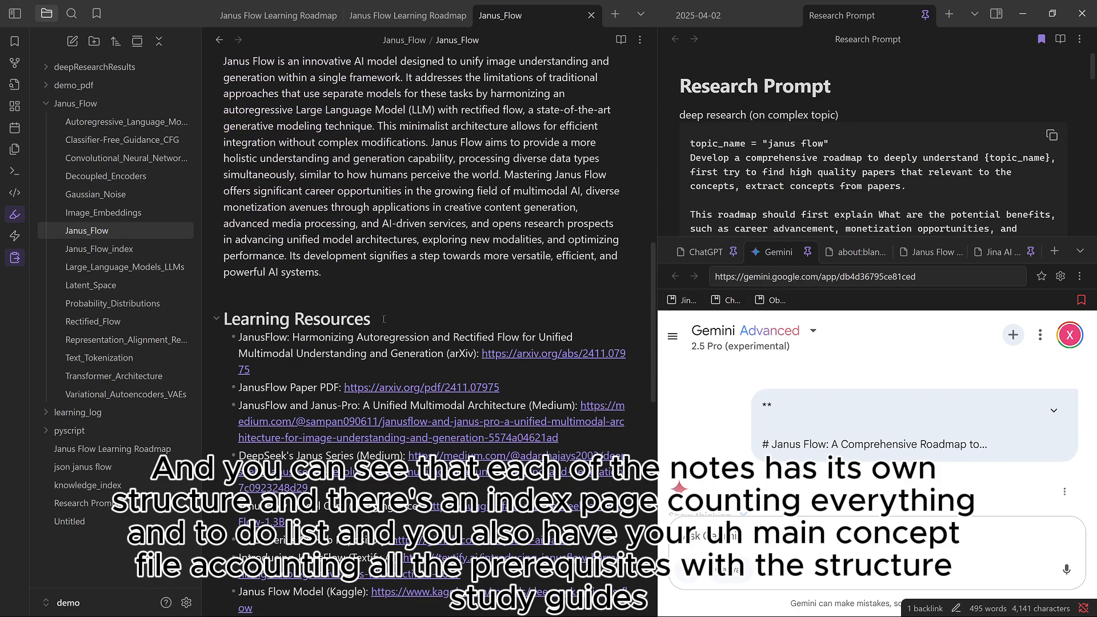
pyautogui.scroll(-6, 384, 319)
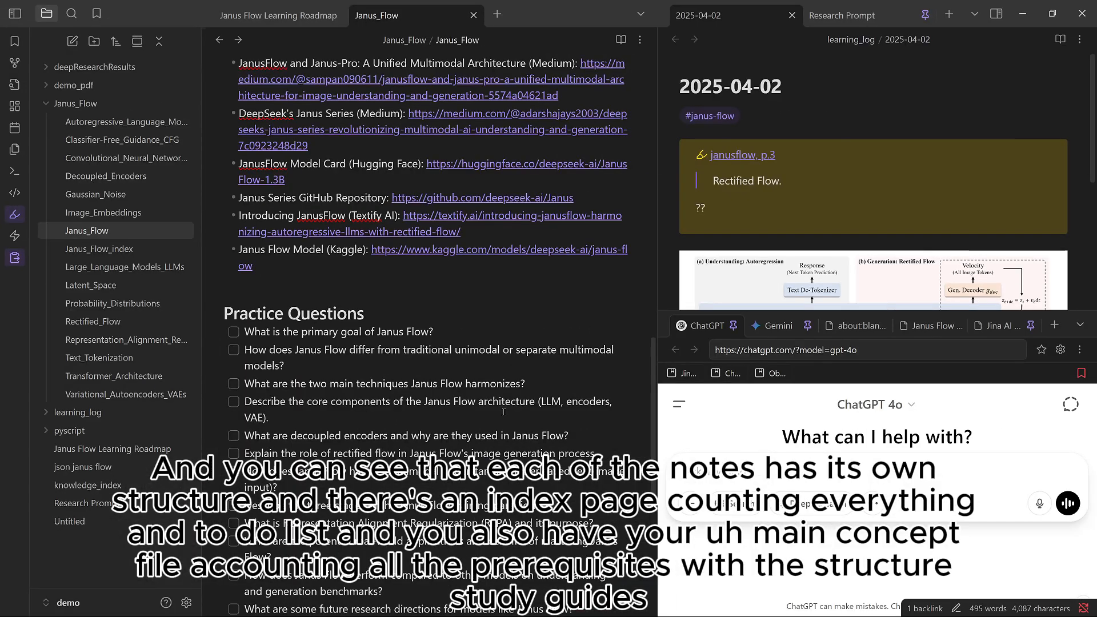
pyautogui.scroll(15, 500, 368)
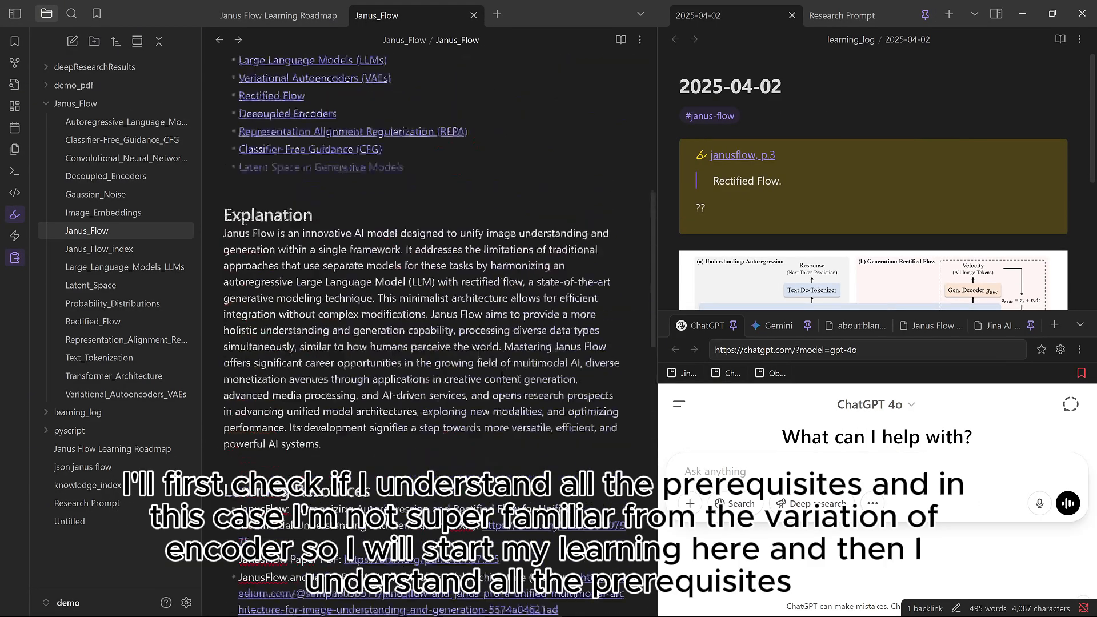
pyautogui.moveTo(234, 217); pyautogui.dragTo(354, 234)
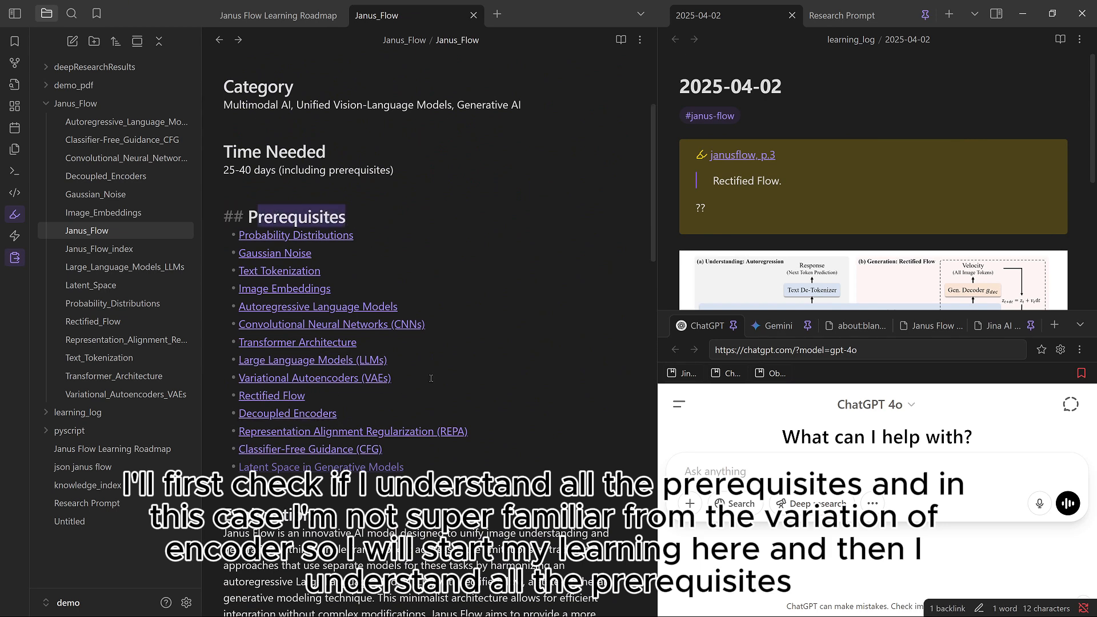
# Open the Variational Autoencoders (VAEs) prerequisite note and examine its prerequisites and learning resources.
pyautogui.click(334, 379)
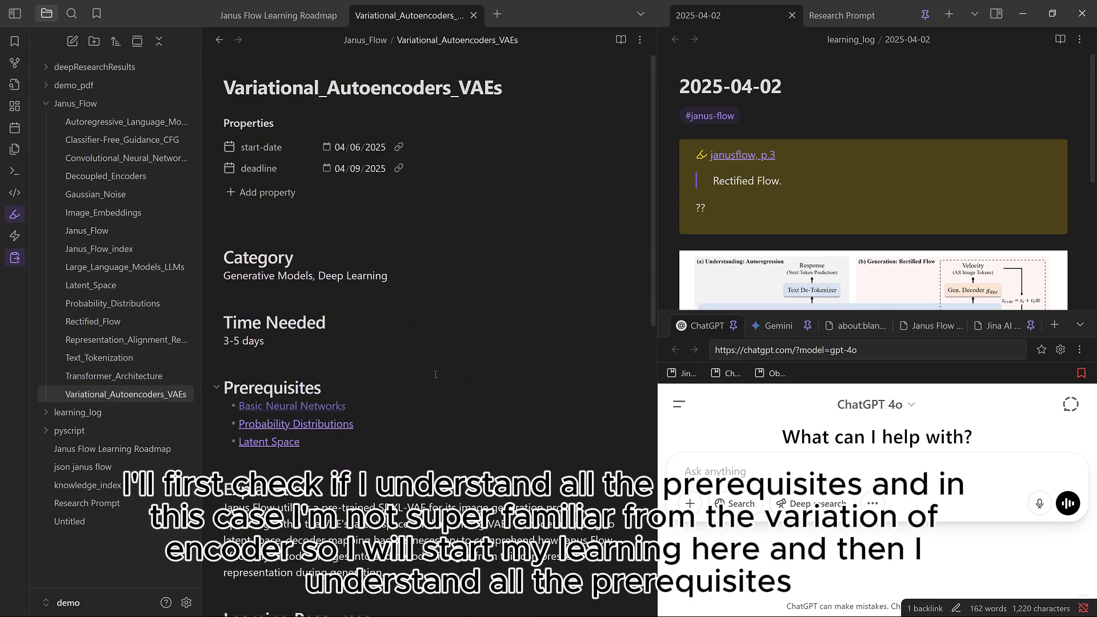
pyautogui.moveTo(257, 387); pyautogui.dragTo(345, 387)
pyautogui.scroll(-2, 414, 386)
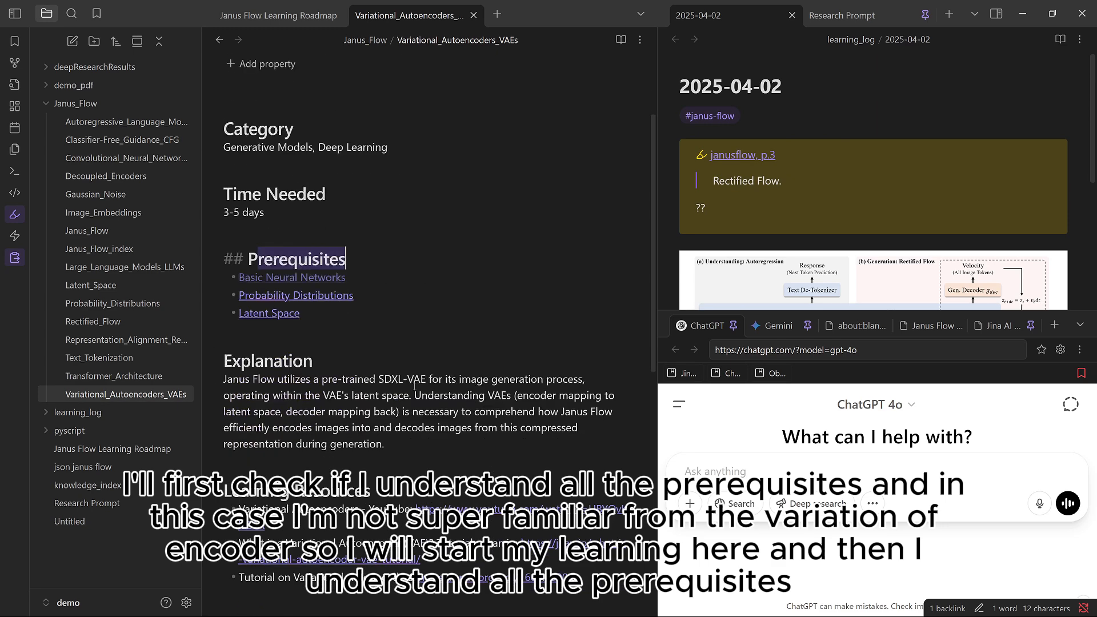
pyautogui.scroll(-1, 405, 386)
pyautogui.moveTo(270, 404); pyautogui.dragTo(374, 402)
pyautogui.click(615, 396)
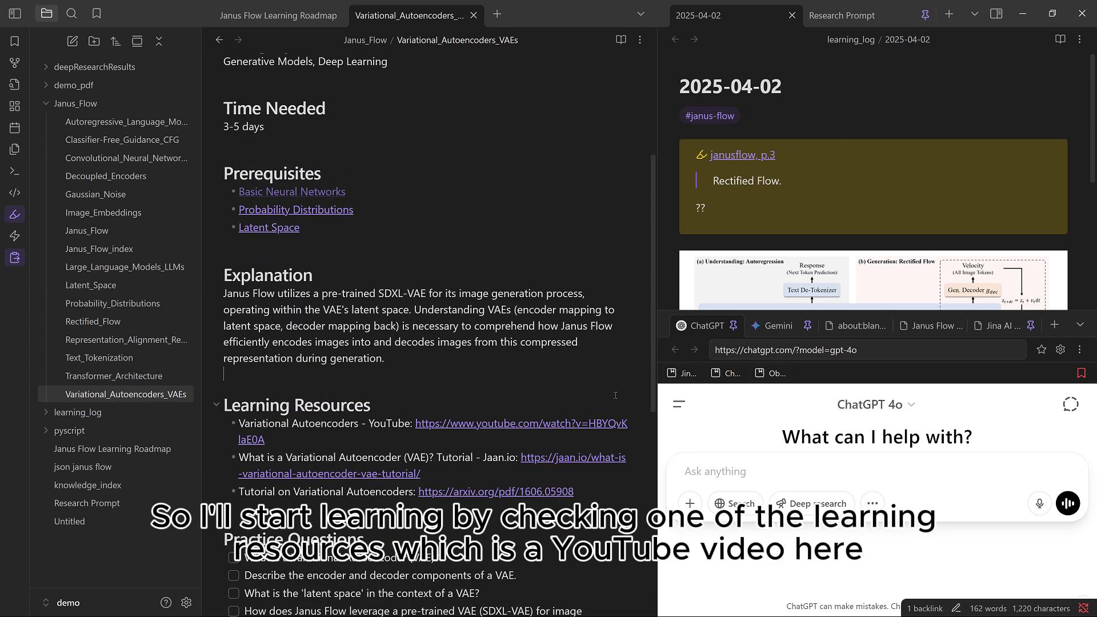
# Open the Variational Autoencoders YouTube resource, move the VAEs note into the pane beside it and go to its Notes section.
pyautogui.click(487, 427)
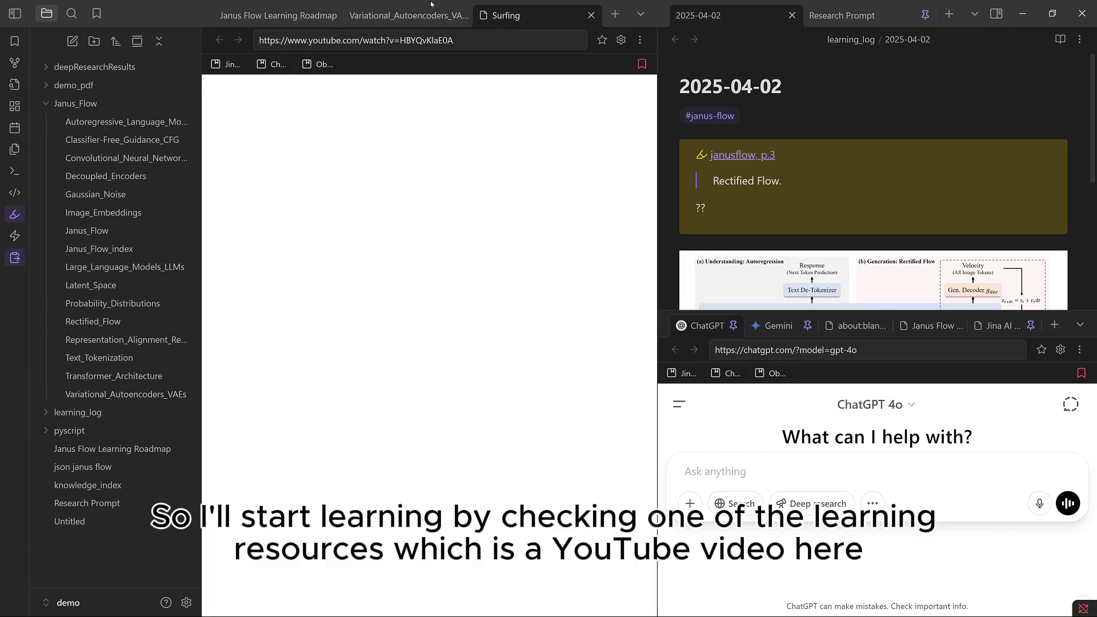
pyautogui.moveTo(402, 19); pyautogui.dragTo(797, 16)
pyautogui.scroll(-3, 775, 240)
pyautogui.scroll(-10, 774, 240)
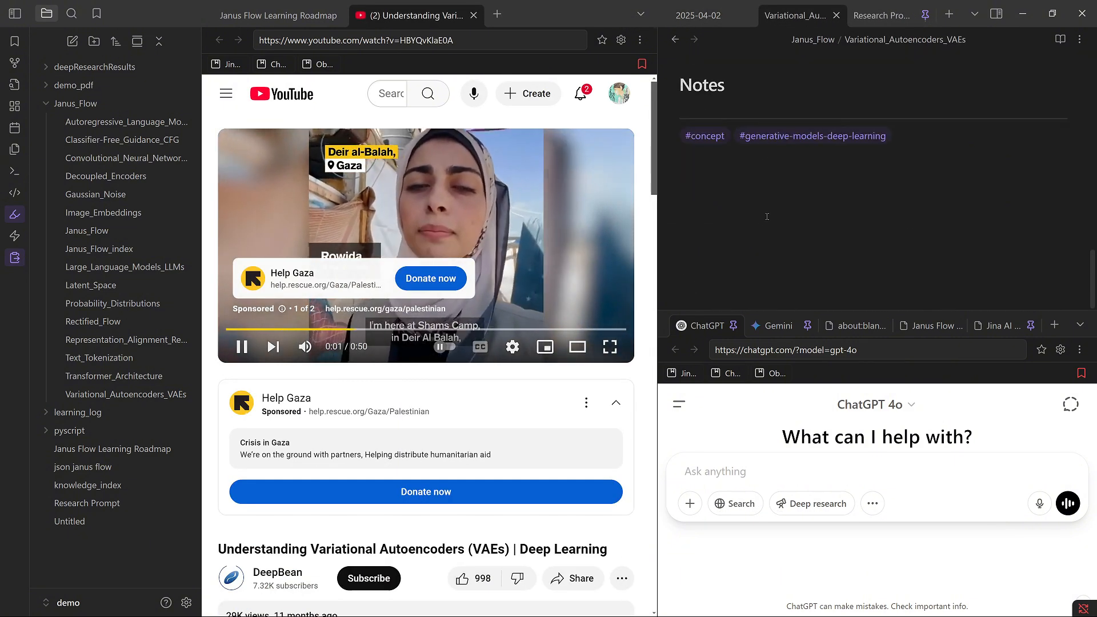
pyautogui.scroll(2, 713, 214)
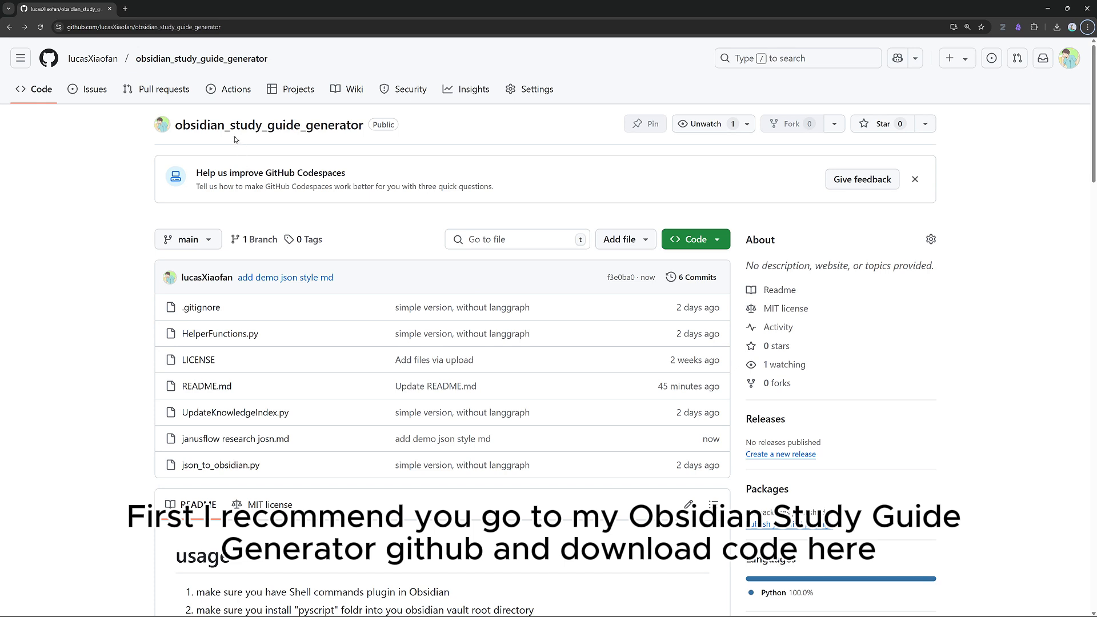
# Download the obsidian_study_guide_generator repository from GitHub as a ZIP.
pyautogui.click(668, 238)
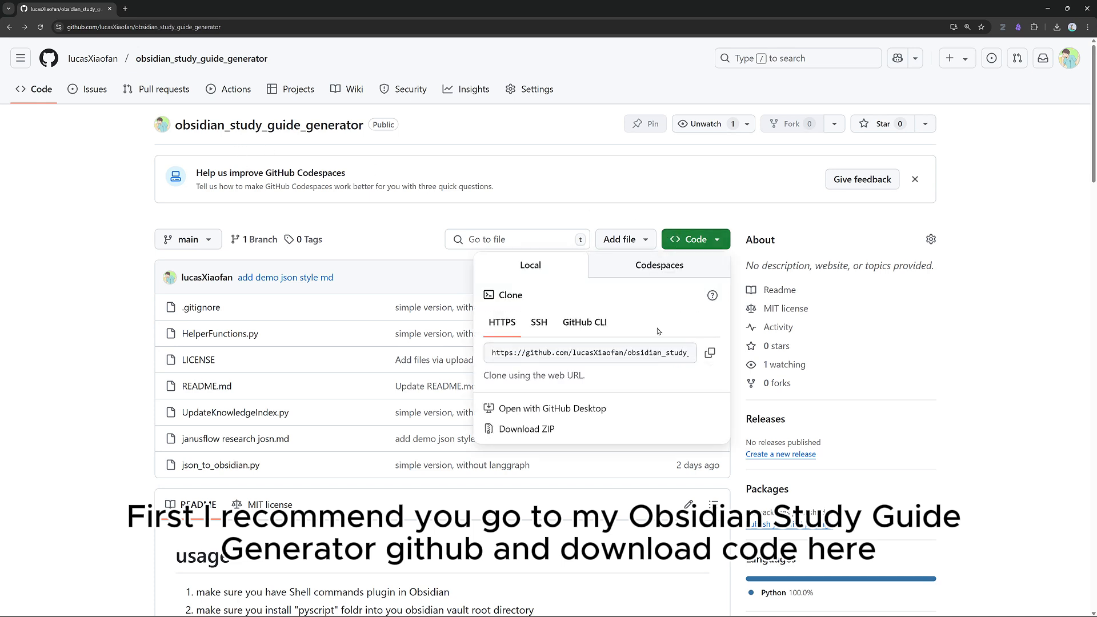
pyautogui.click(565, 436)
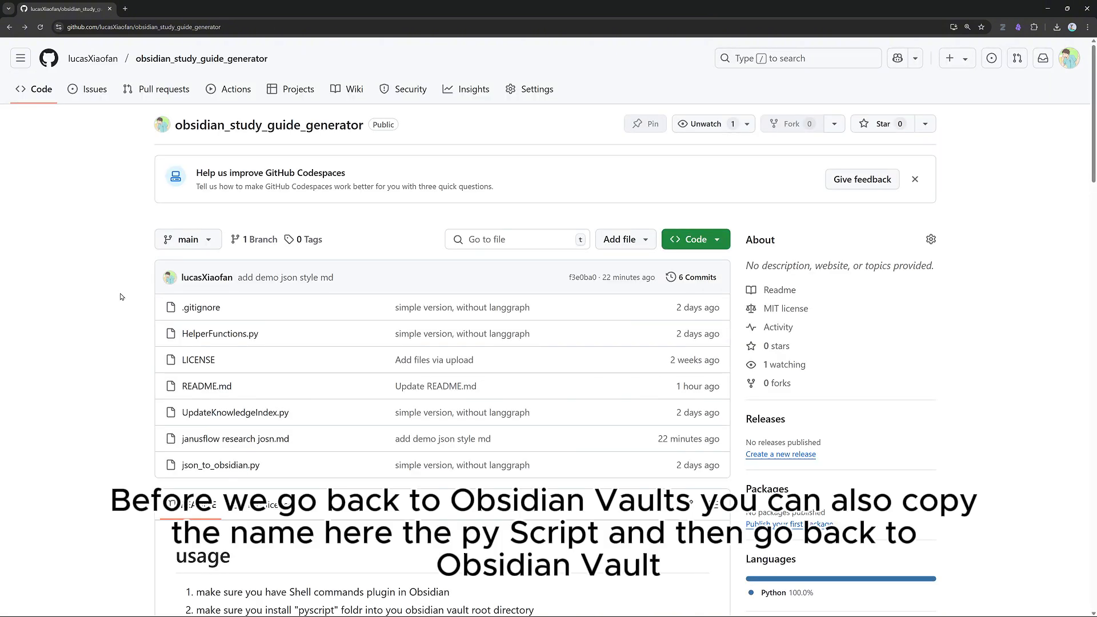
# Copy the folder name py_scripts from the README's usage command and create a folder with that name in Obsidian's new_vault.
pyautogui.scroll(-5, 120, 296)
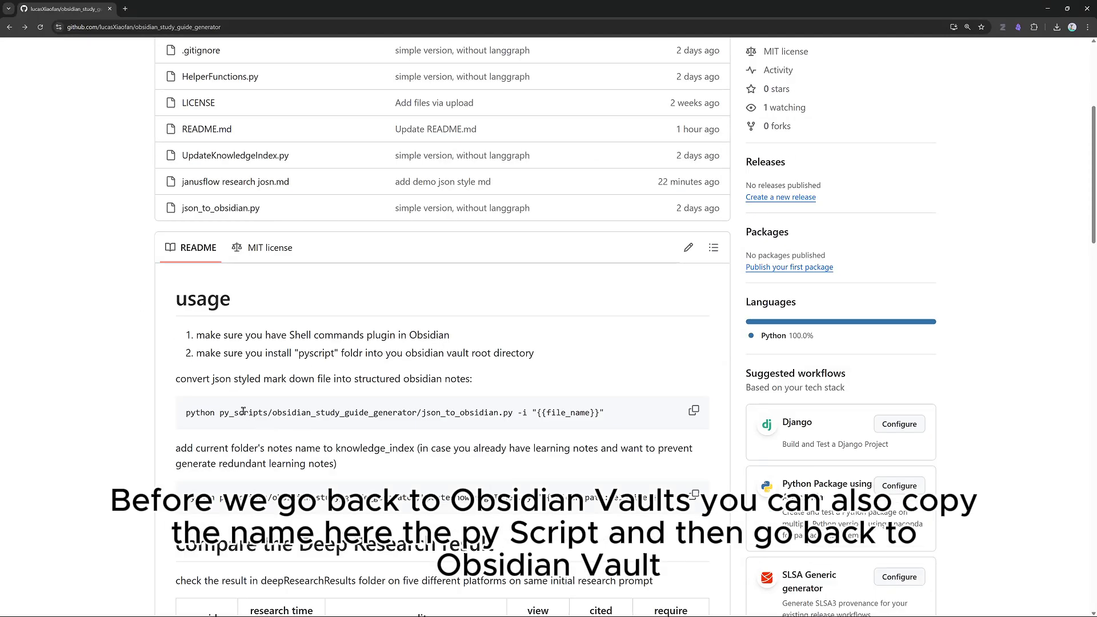
pyautogui.doubleClick(243, 411)
pyautogui.hotkey('ctrl', 'c')
pyautogui.hotkey('alt', 'Tab')
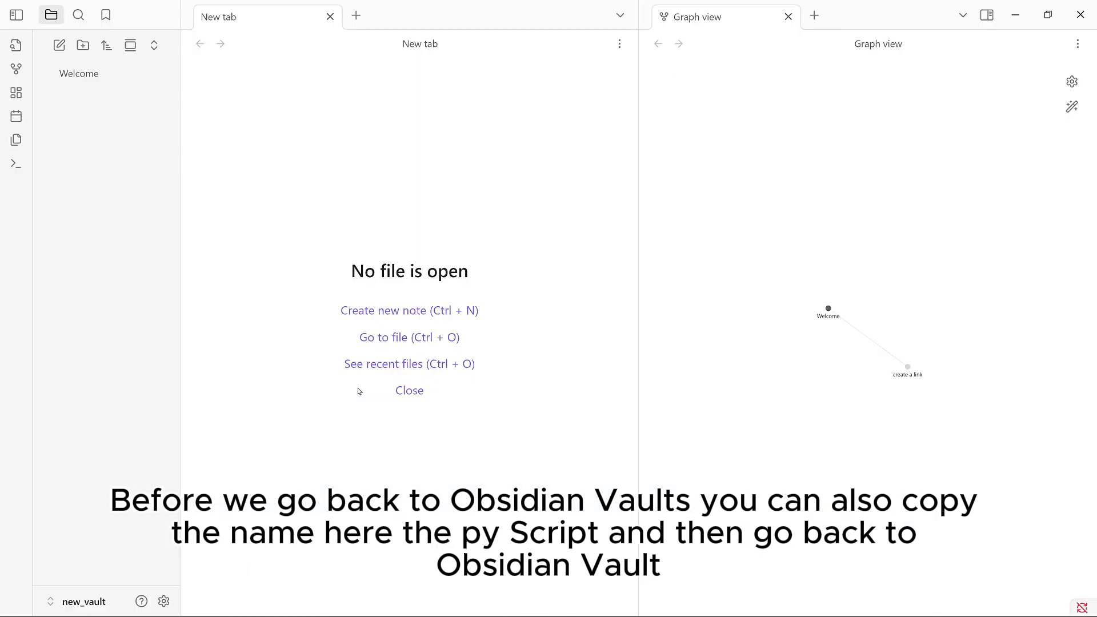
pyautogui.click(83, 45)
pyautogui.hotkey('ctrl', 'v')
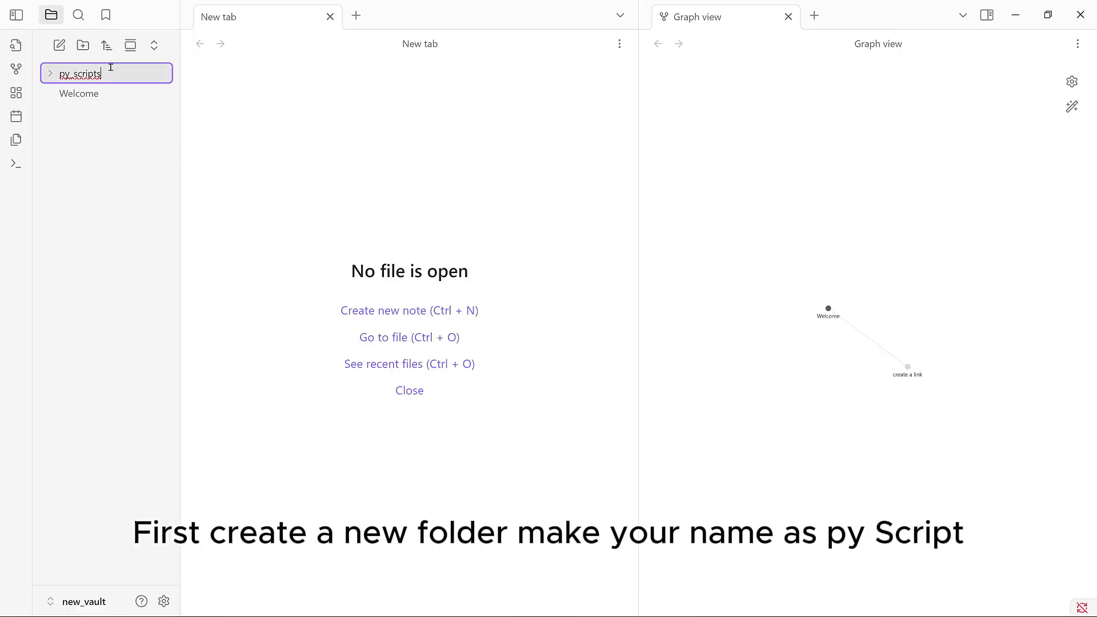
pyautogui.press('Return')
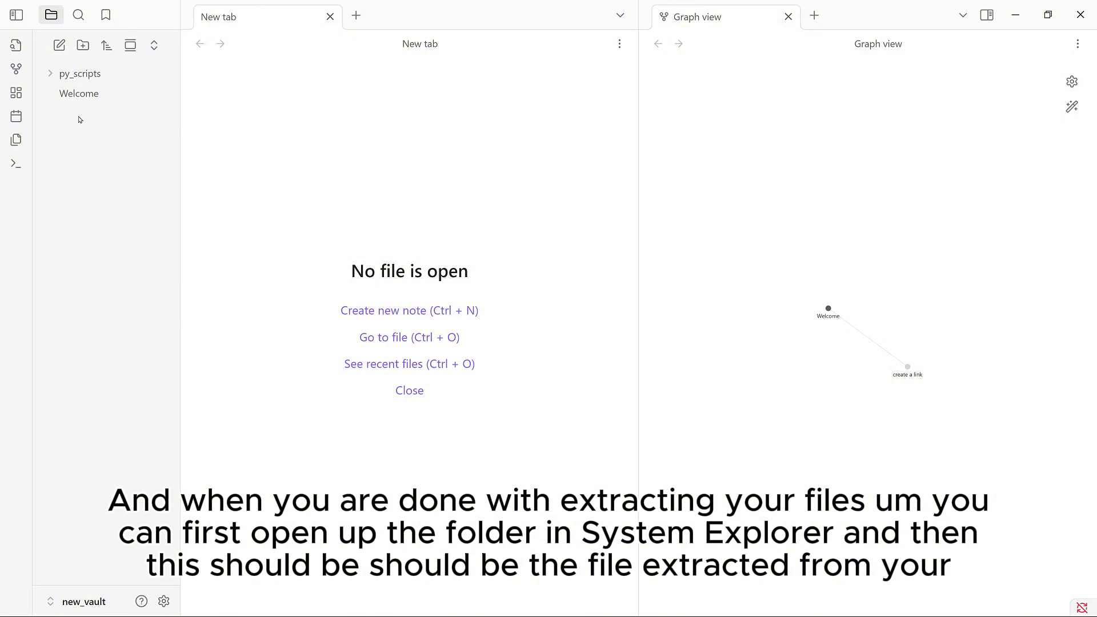
# Show the py_scripts folder in the system file explorer and arrange the extracted obsidian_study_guide_generator-main folder window beside it.
pyautogui.rightClick(76, 76)
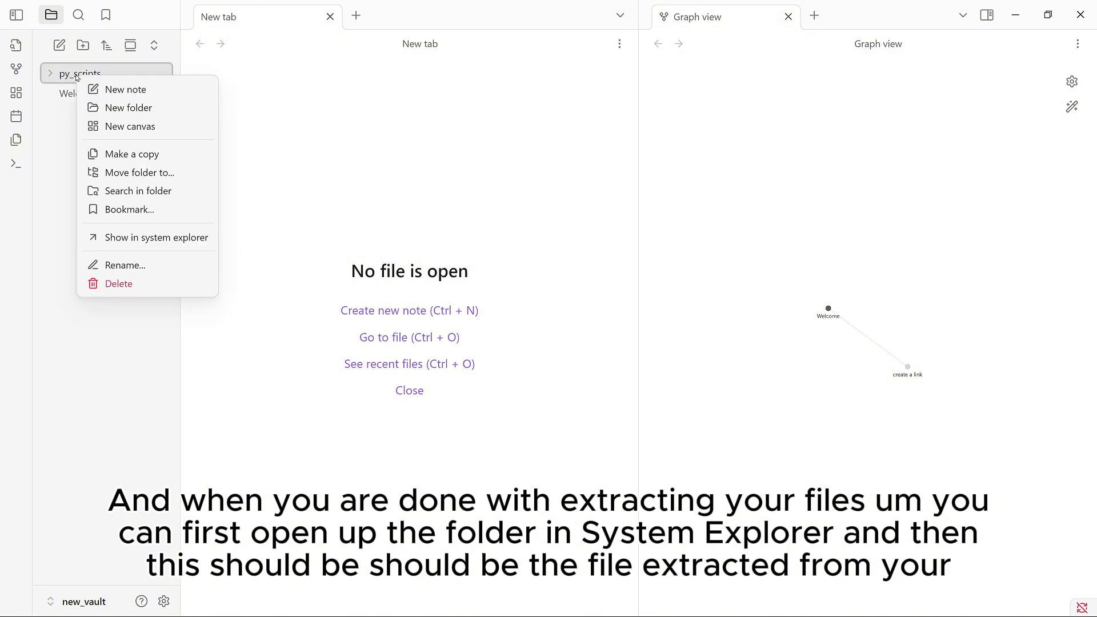
pyautogui.click(147, 244)
pyautogui.moveTo(483, 188); pyautogui.dragTo(641, 187)
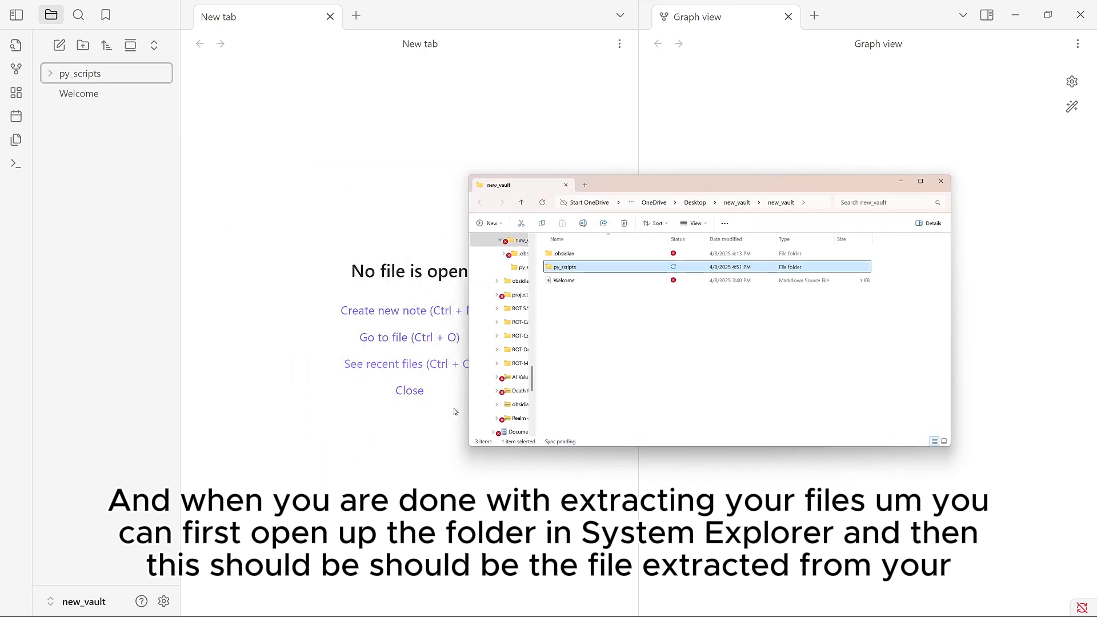
pyautogui.moveTo(511, 606)
pyautogui.click(475, 551)
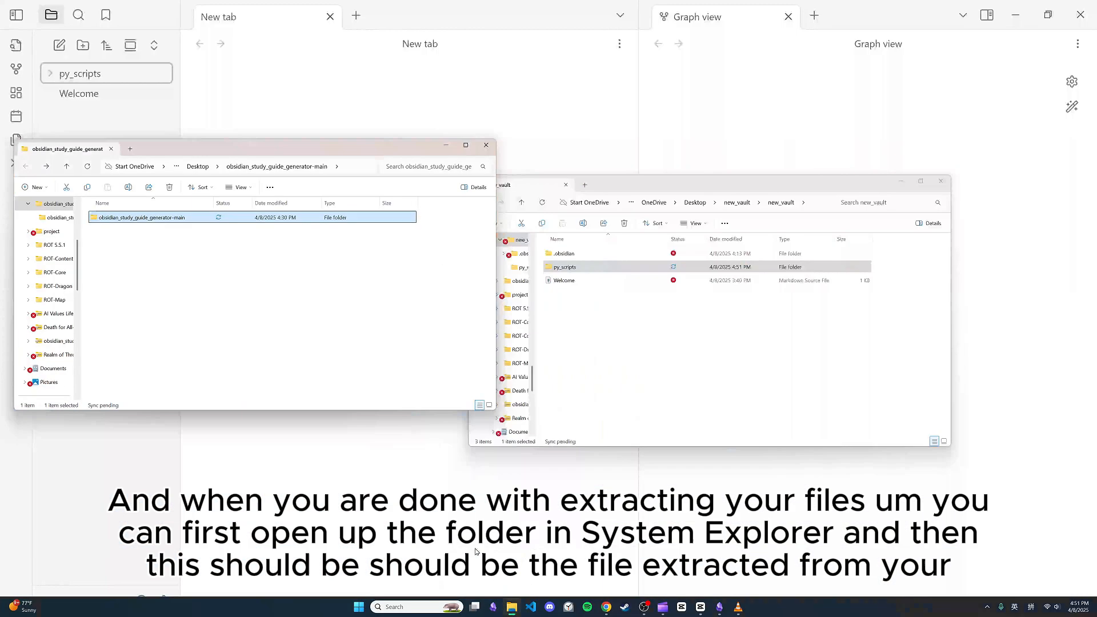
pyautogui.moveTo(627, 186); pyautogui.dragTo(682, 182)
pyautogui.moveTo(263, 146); pyautogui.dragTo(270, 161)
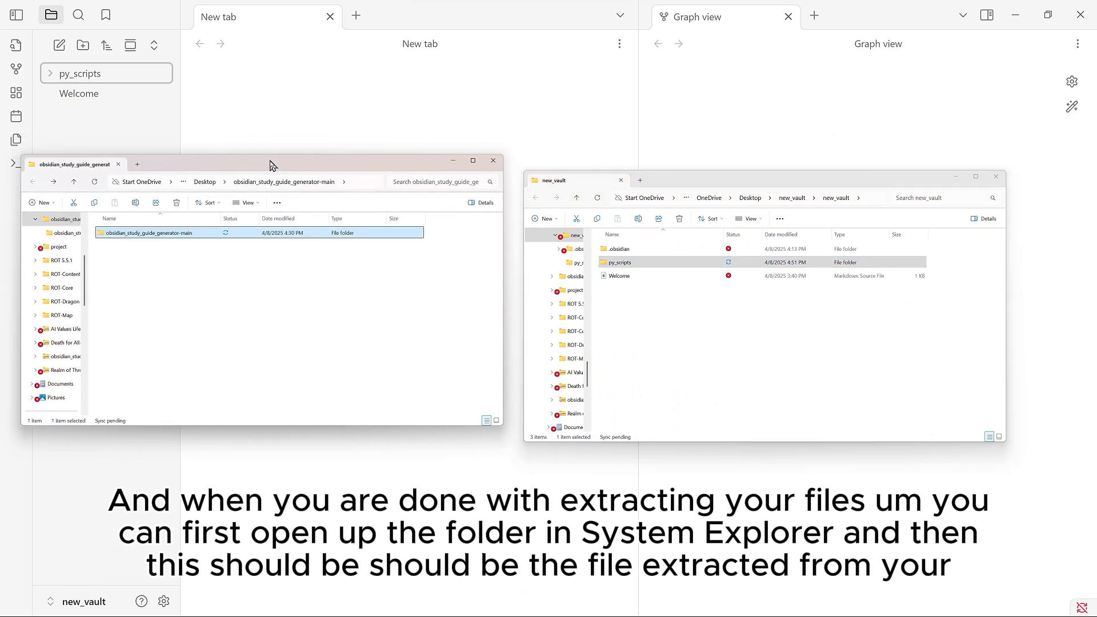
# Rename the extracted inner folder to obsidian_study_guide_generator, removing the -main suffix.
pyautogui.click(188, 233)
pyautogui.click(204, 252)
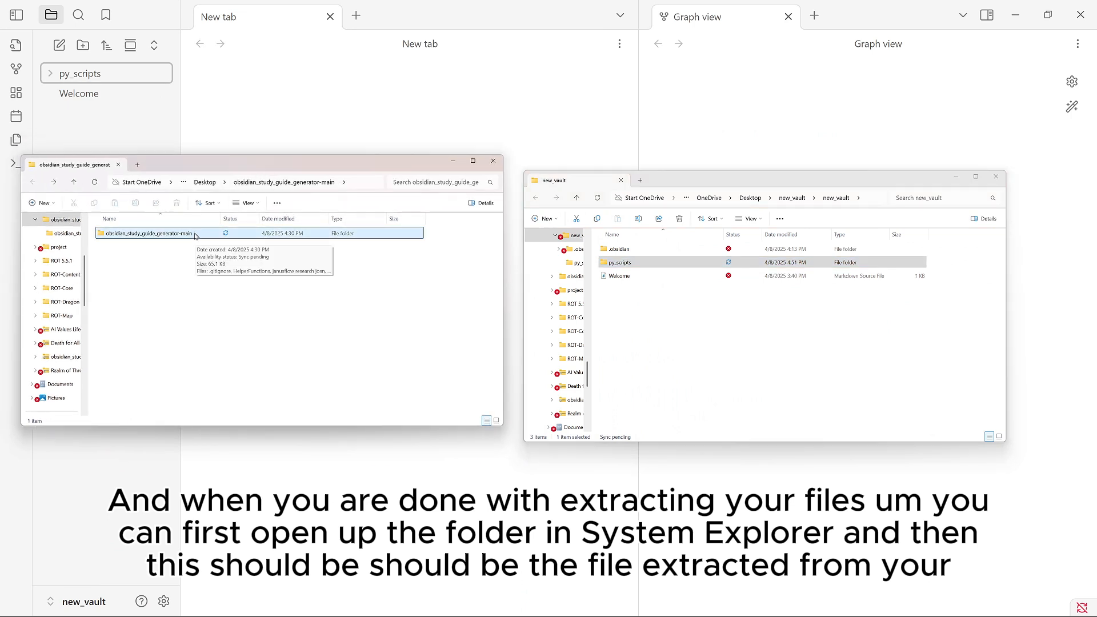
pyautogui.rightClick(195, 236)
pyautogui.click(235, 367)
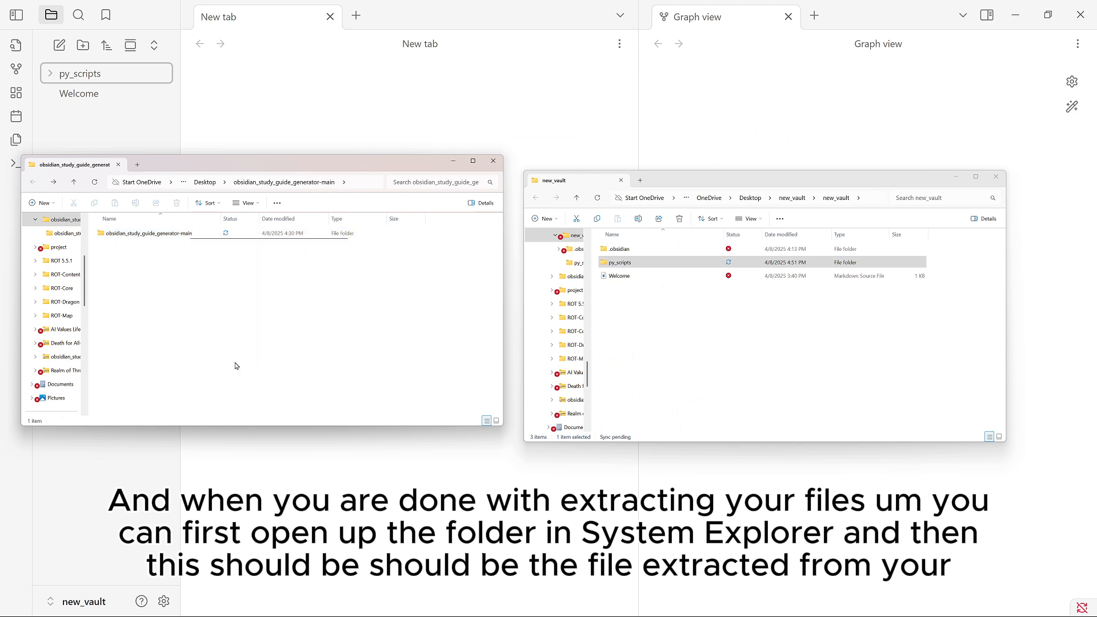
pyautogui.rightClick(166, 233)
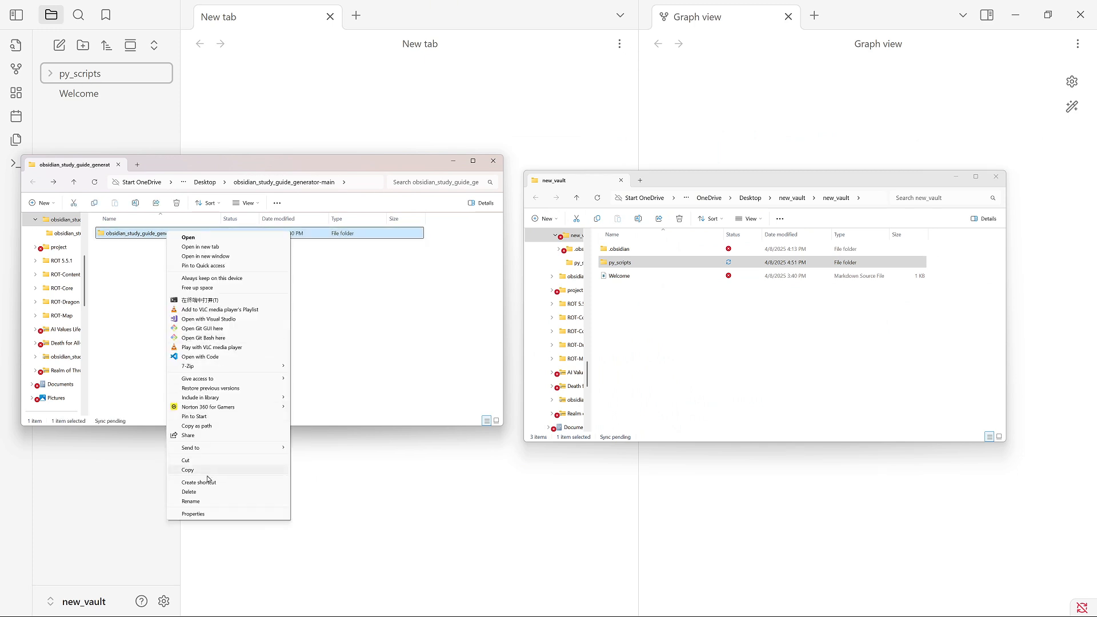
pyautogui.click(208, 503)
pyautogui.click(198, 233)
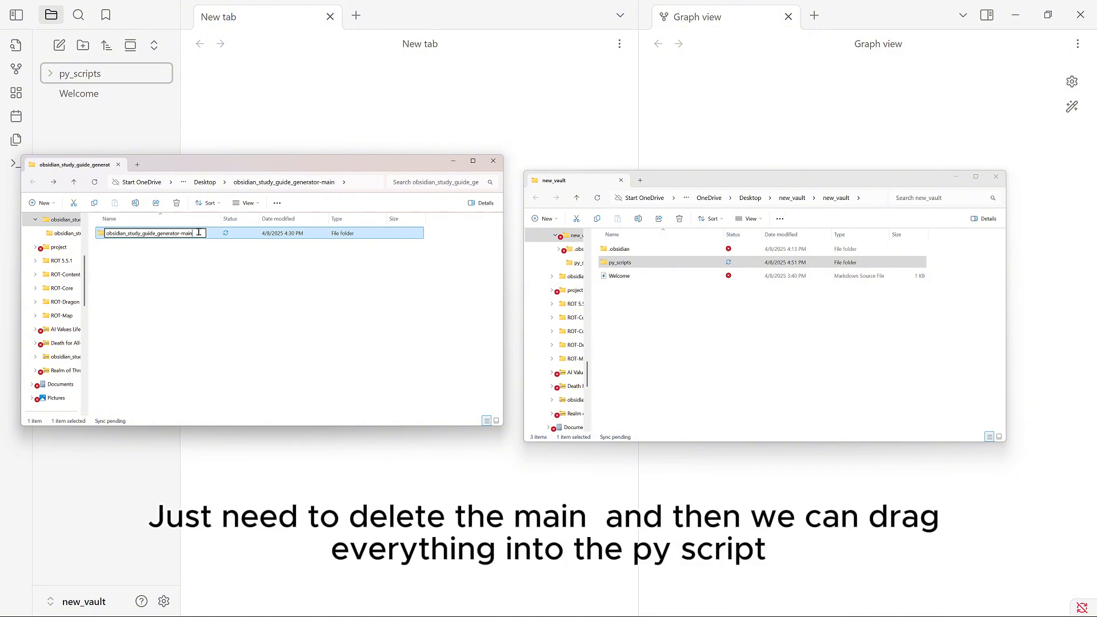
pyautogui.press('BackSpace')
pyautogui.press('BackSpace')
pyautogui.click(209, 254)
# Move the obsidian_study_guide_generator folder into the vault's py_scripts folder and put both file explorer windows away.
pyautogui.moveTo(184, 235); pyautogui.dragTo(633, 263)
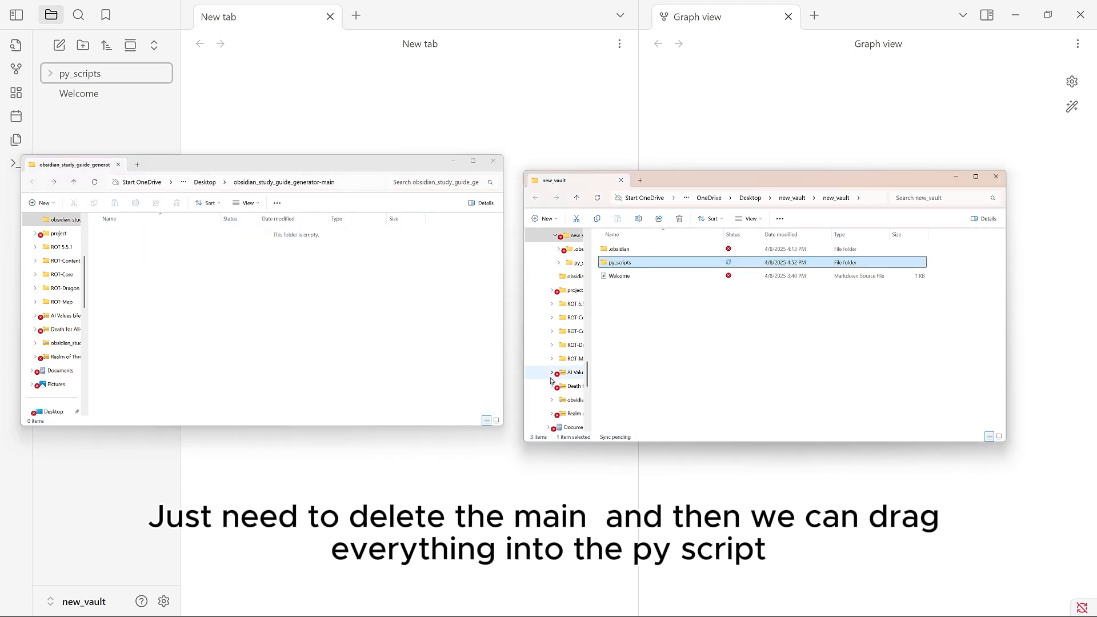
pyautogui.click(493, 162)
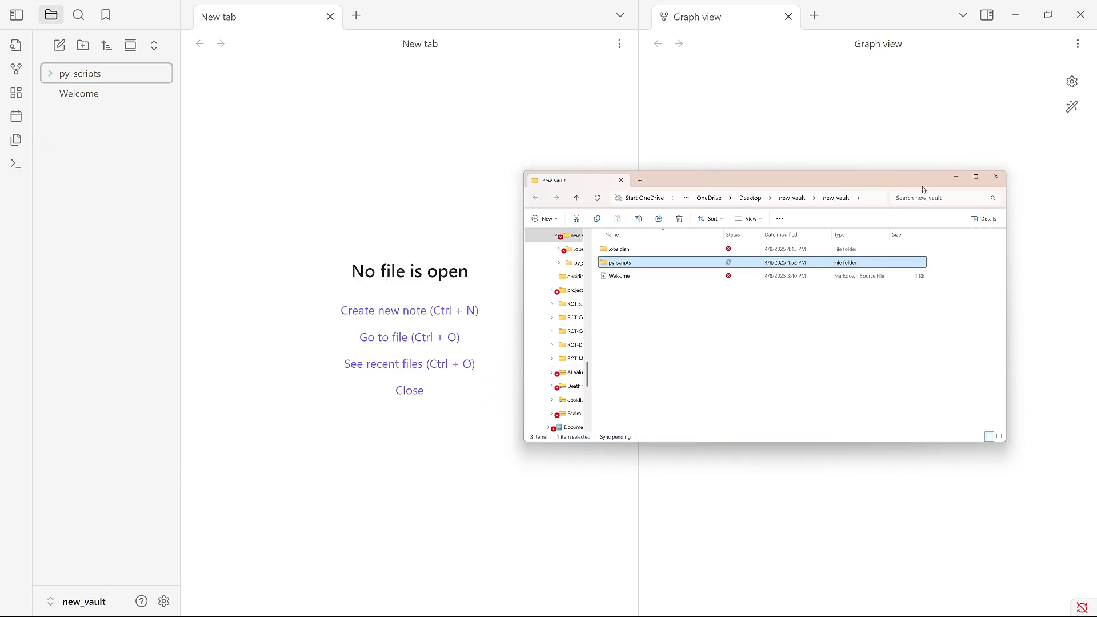
pyautogui.click(954, 177)
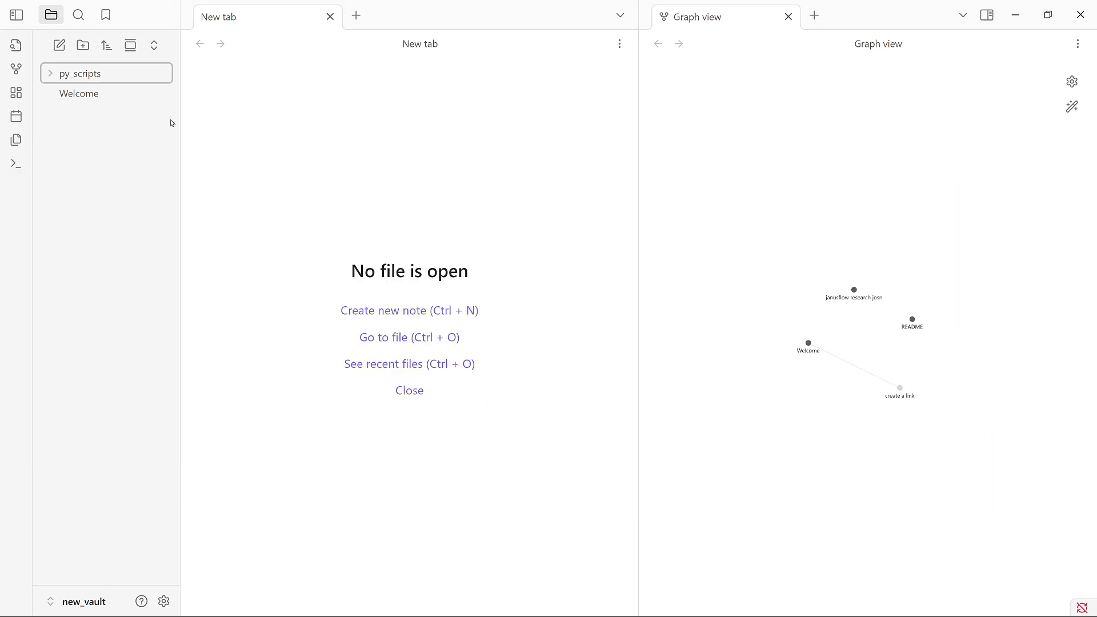
# Turn on community plugins for new_vault and open the community plugin browser.
pyautogui.click(164, 602)
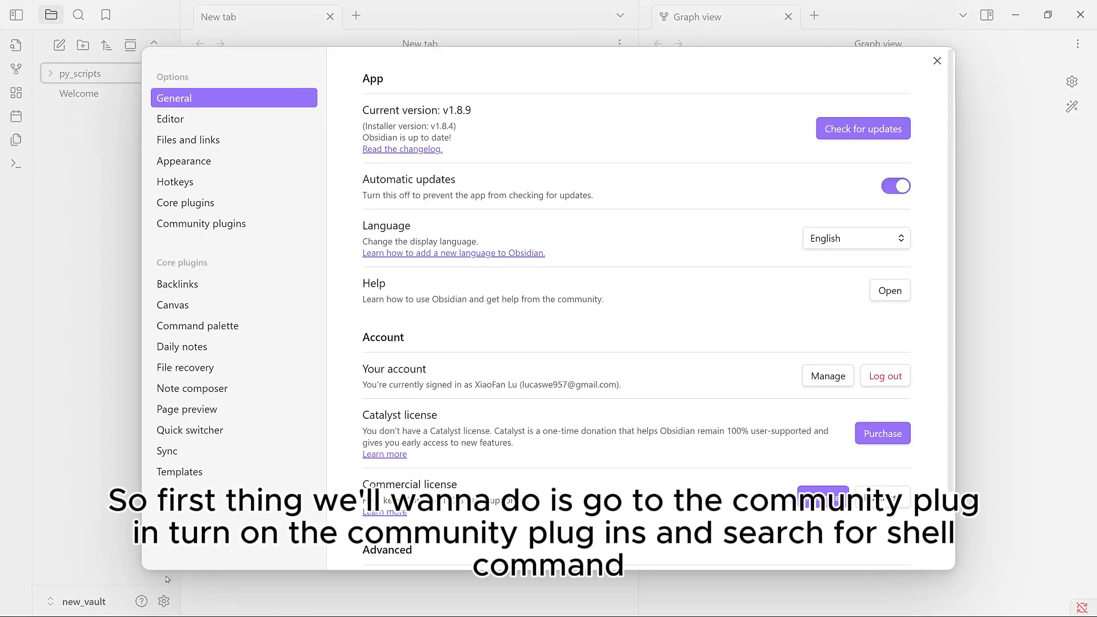
pyautogui.click(231, 225)
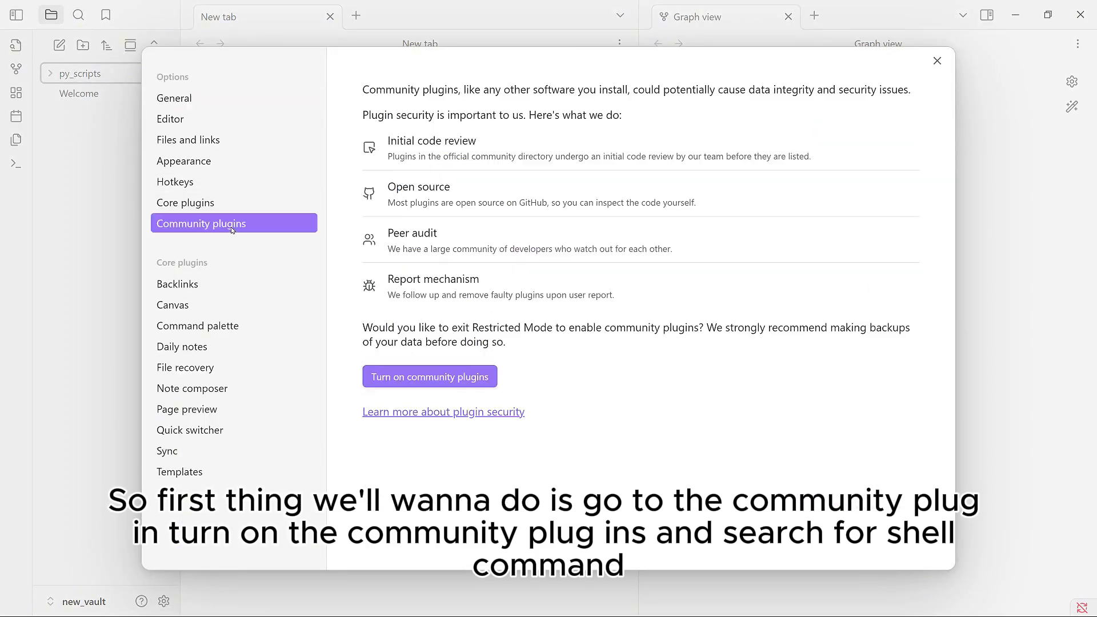
pyautogui.click(432, 386)
pyautogui.click(906, 130)
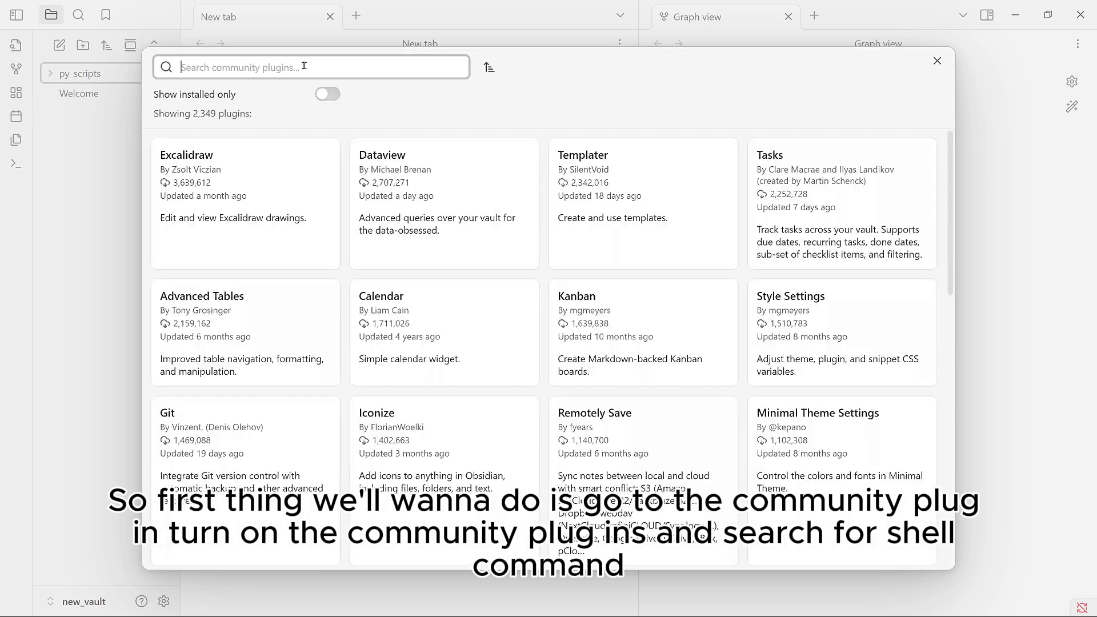
# Search for "shell", install and enable the Shell commands plugin, and leave the settings.
pyautogui.write('shell')
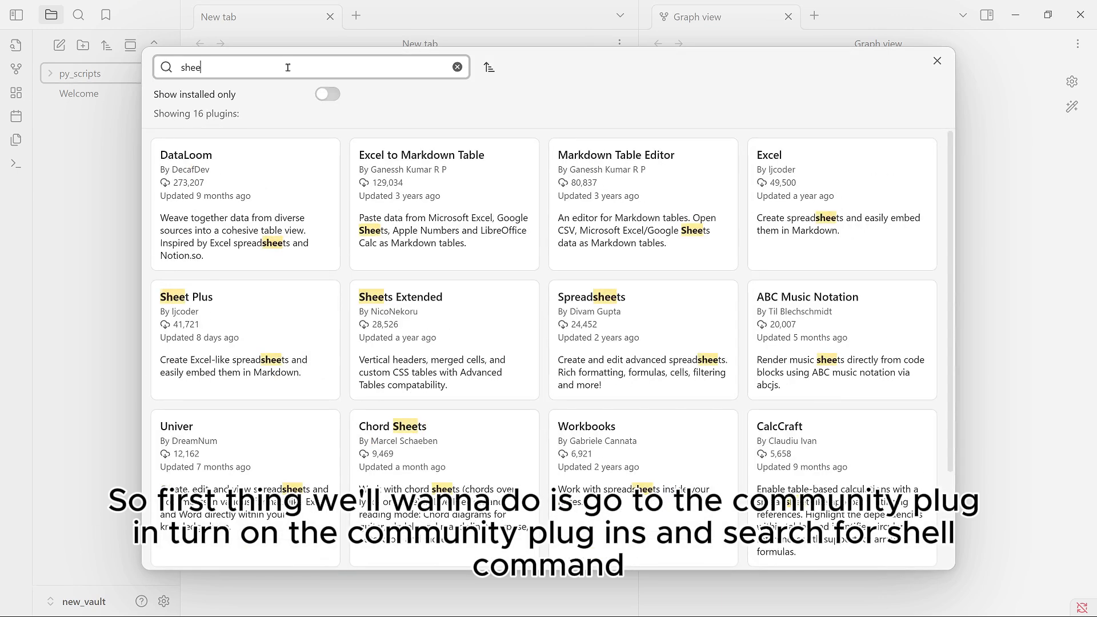
pyautogui.click(245, 172)
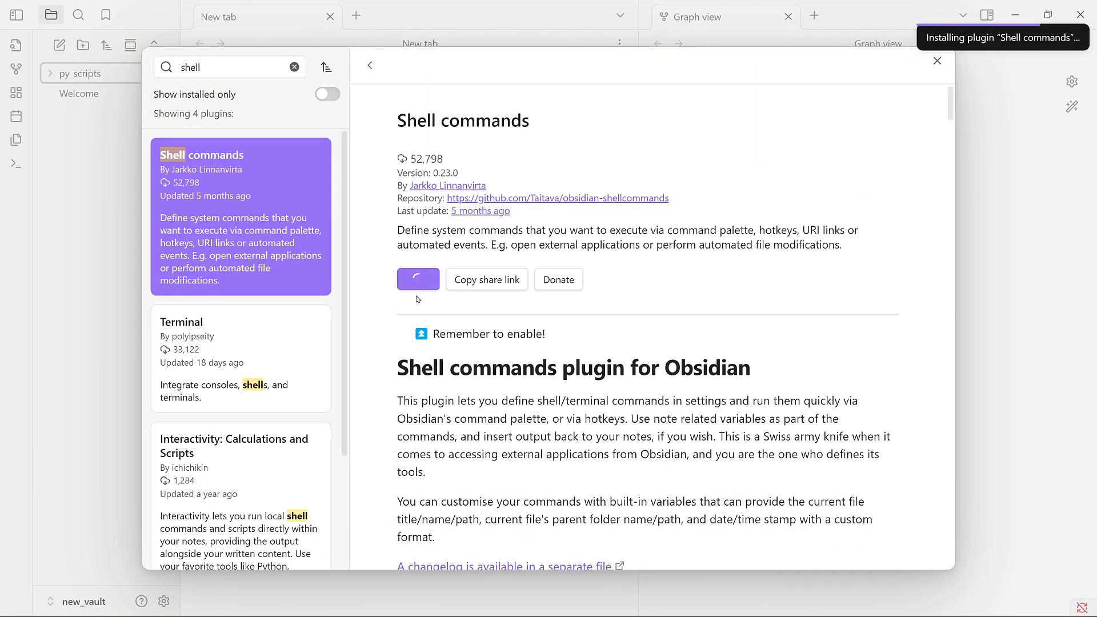
pyautogui.click(418, 279)
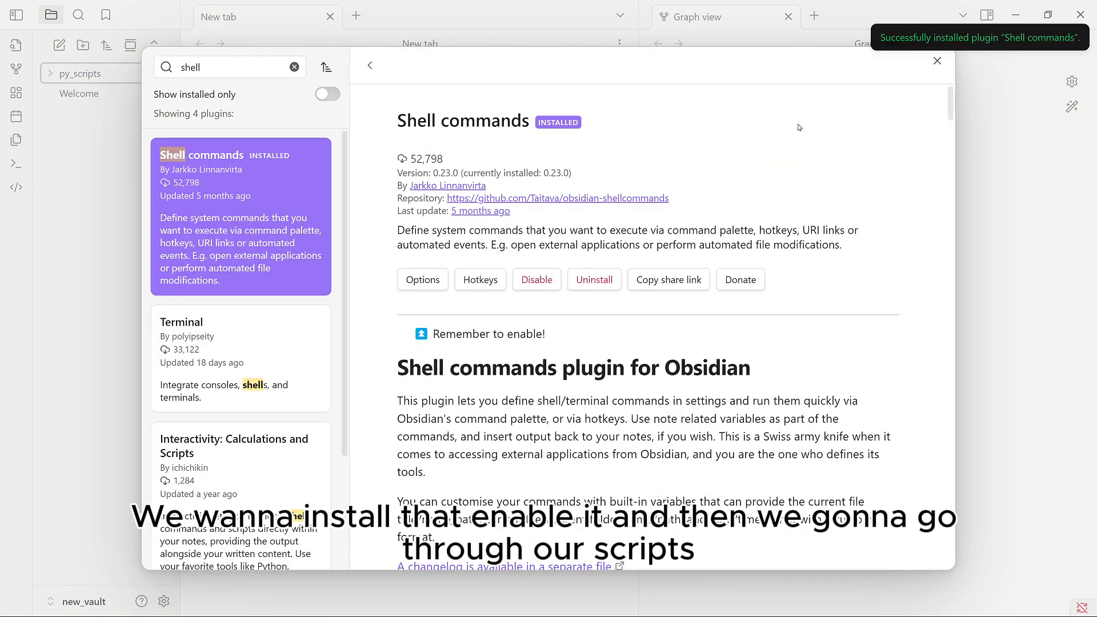
pyautogui.click(937, 61)
pyautogui.click(937, 60)
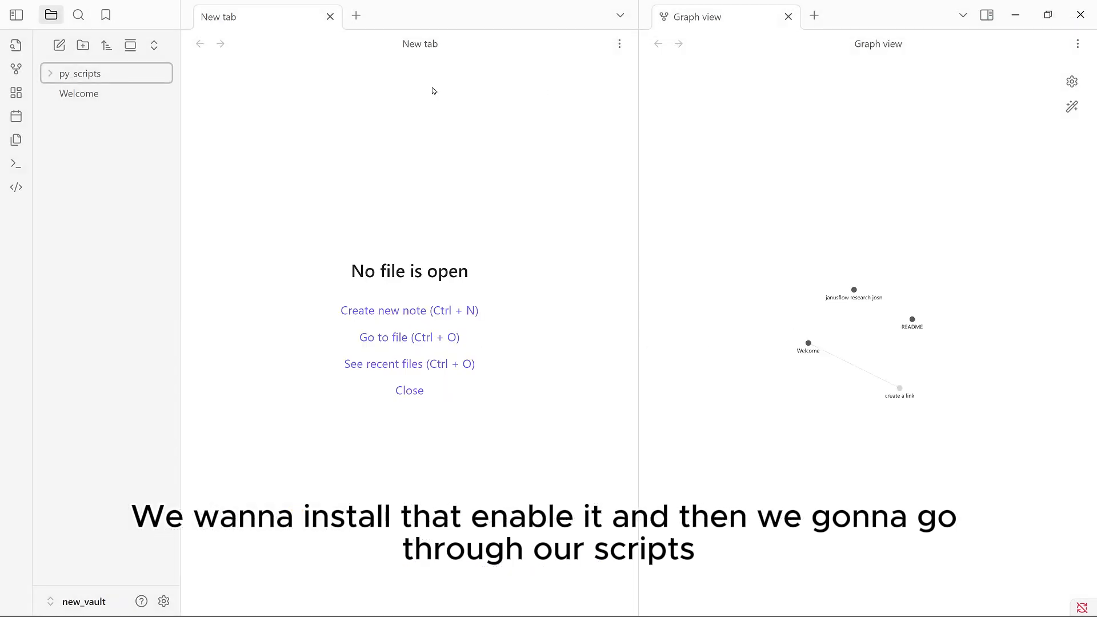
# Open the README in py_scripts/obsidian_study_guide_generator and copy the json_to_obsidian.py command from its usage section.
pyautogui.click(80, 74)
pyautogui.click(106, 94)
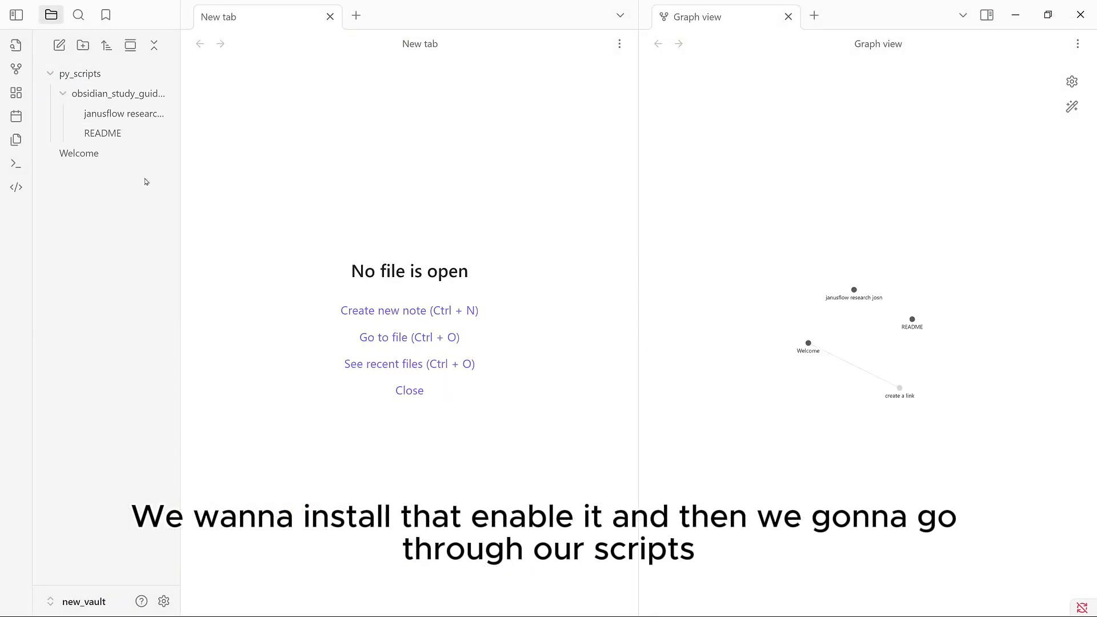
pyautogui.click(103, 133)
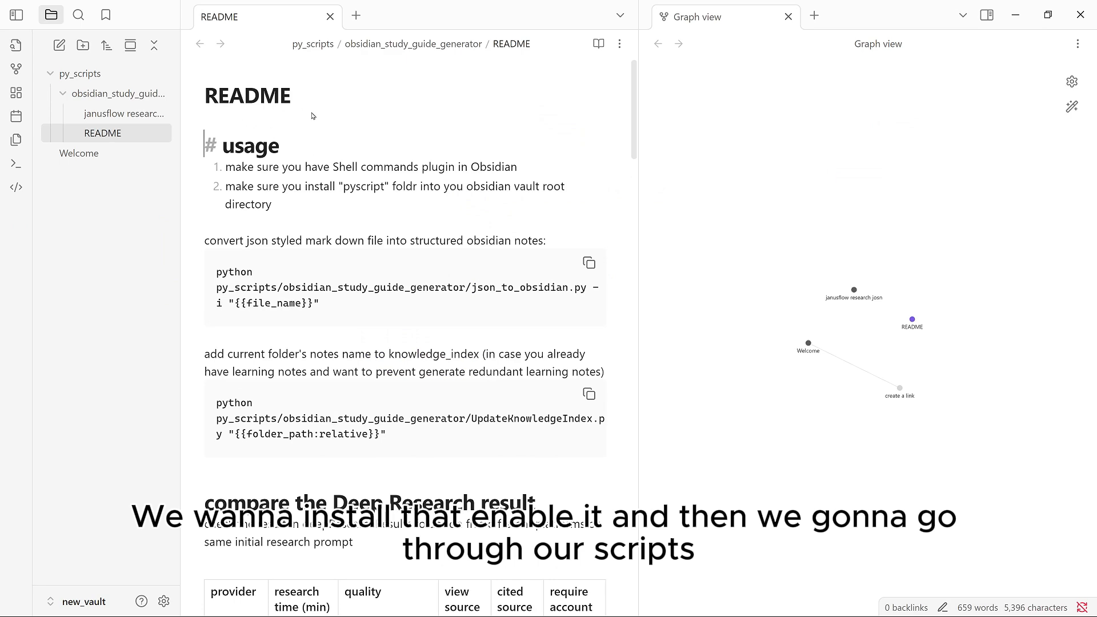
pyautogui.scroll(-4, 313, 120)
pyautogui.scroll(4, 340, 150)
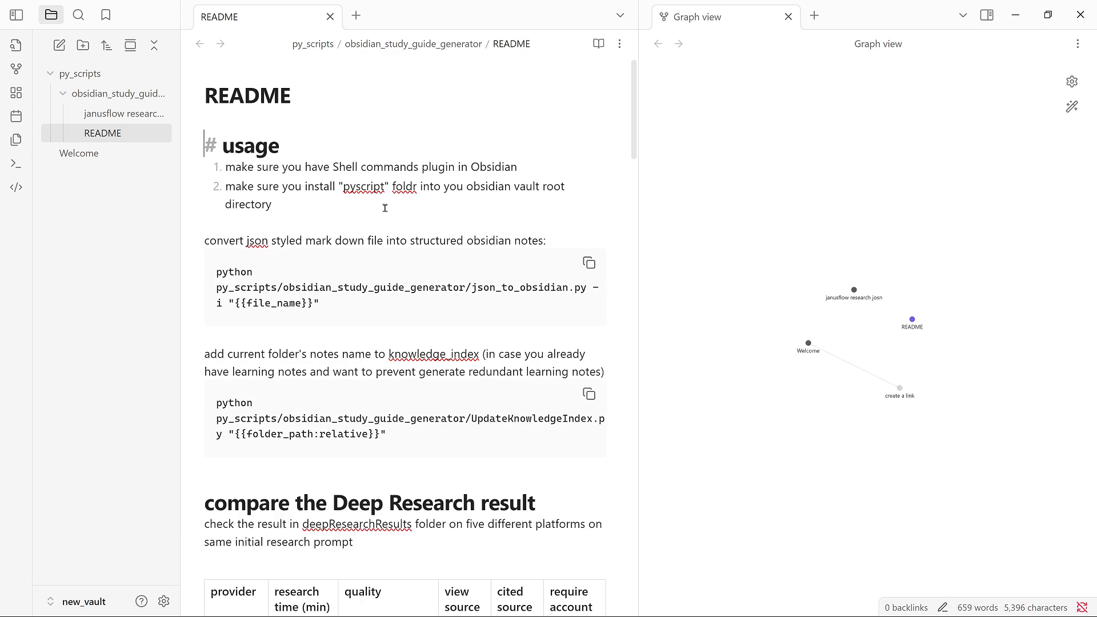
pyautogui.click(589, 263)
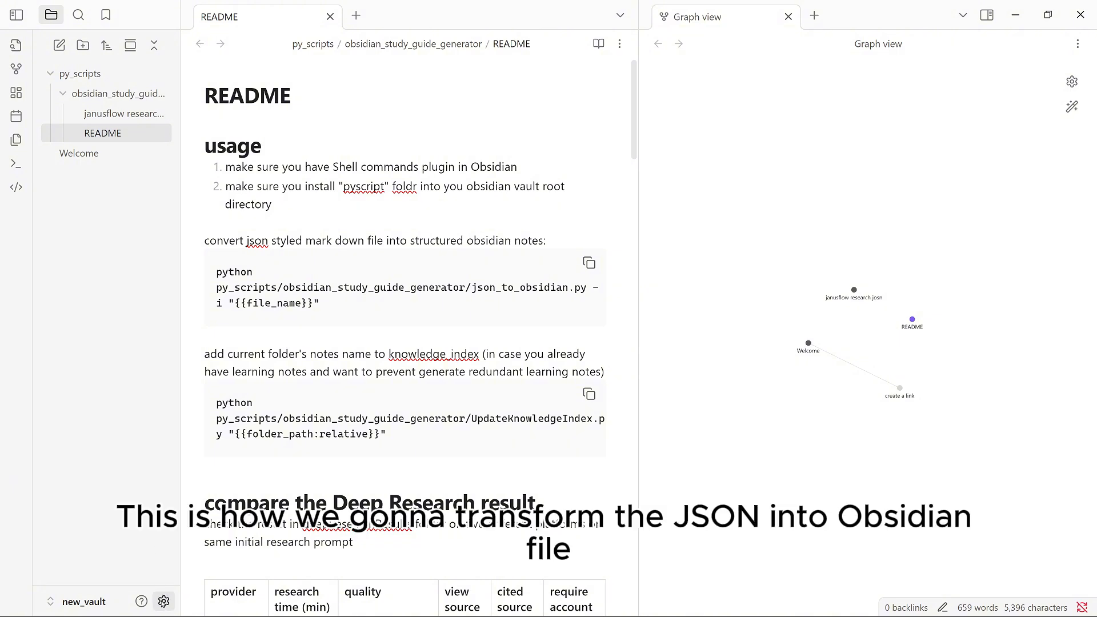
# Add a new shell command in the Shell commands plugin containing the copied python py_scripts/obsidian_study_guide_generator/json_to_obsidian.py -i "{{file_name}}" line.
pyautogui.click(164, 601)
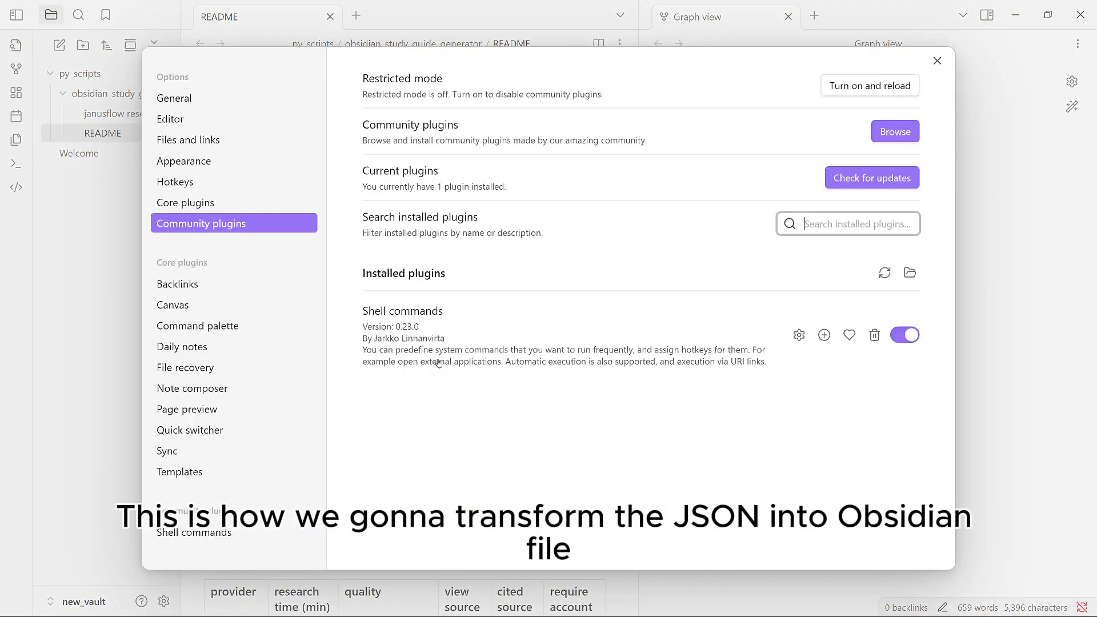
pyautogui.click(220, 534)
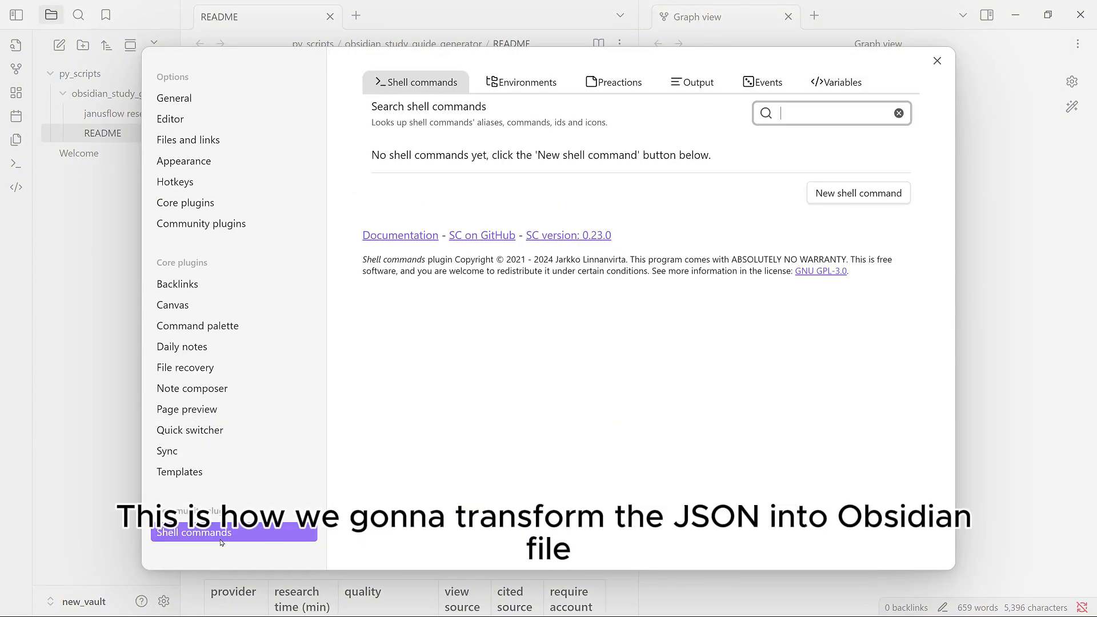
pyautogui.click(856, 194)
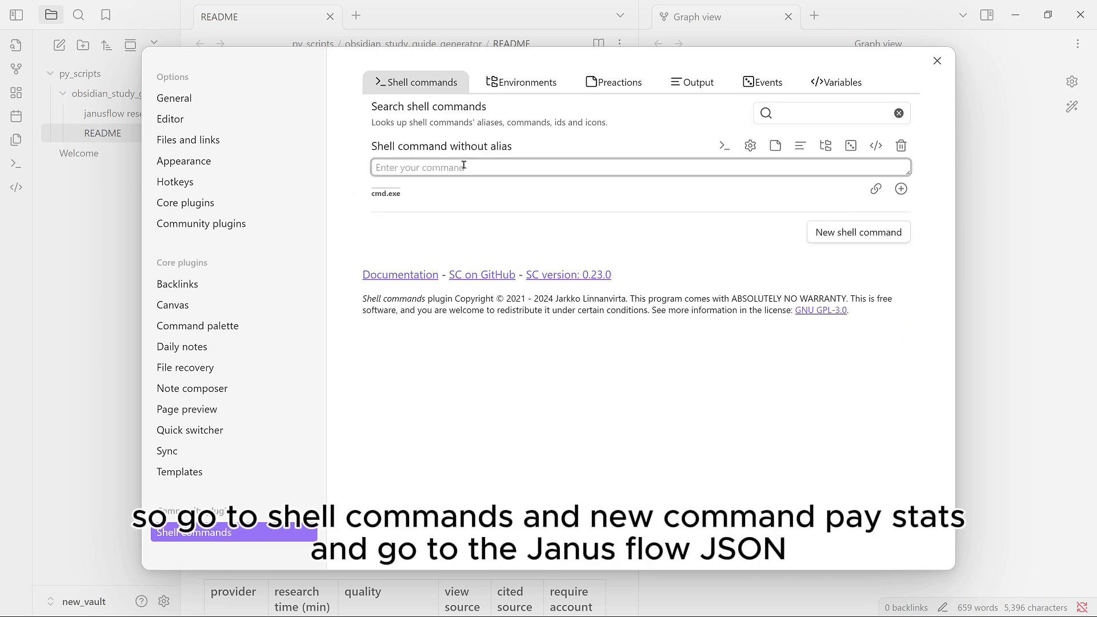
pyautogui.hotkey('ctrl', 'v')
pyautogui.click(936, 61)
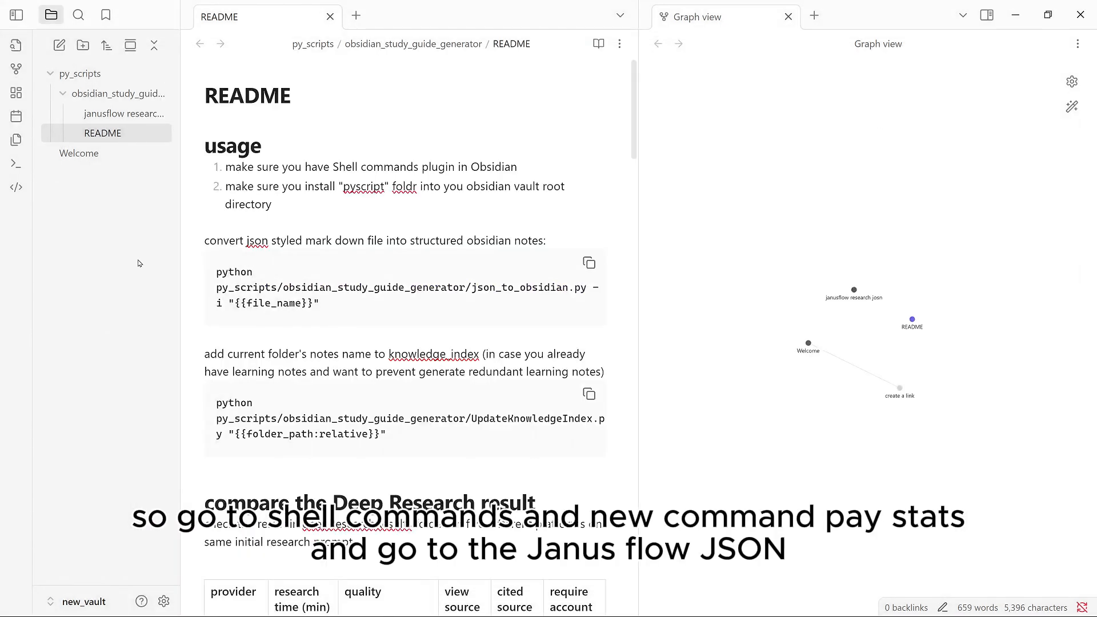
# Open the janusflow research josn note and review its title and JSON-styled content.
pyautogui.click(126, 116)
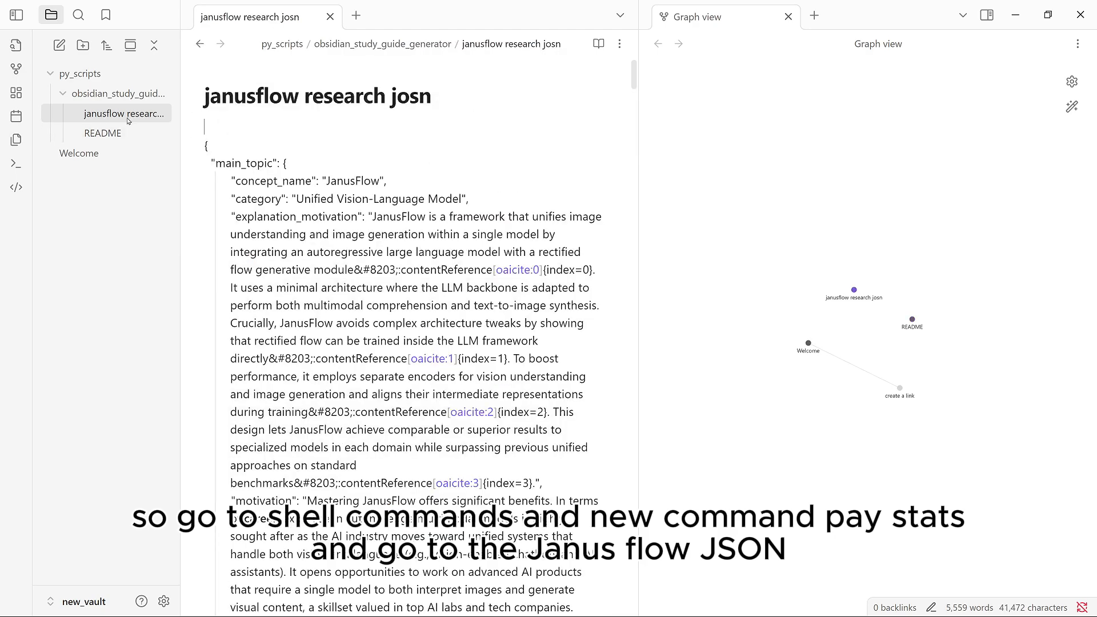
pyautogui.moveTo(387, 98); pyautogui.dragTo(448, 99)
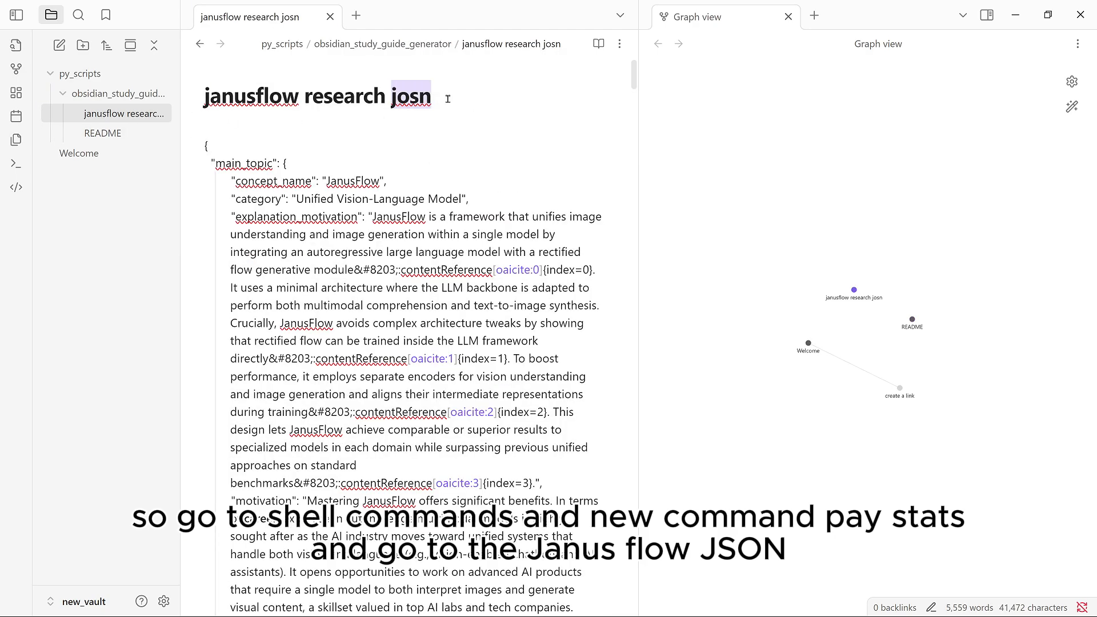
pyautogui.click(428, 121)
pyautogui.scroll(-3, 339, 205)
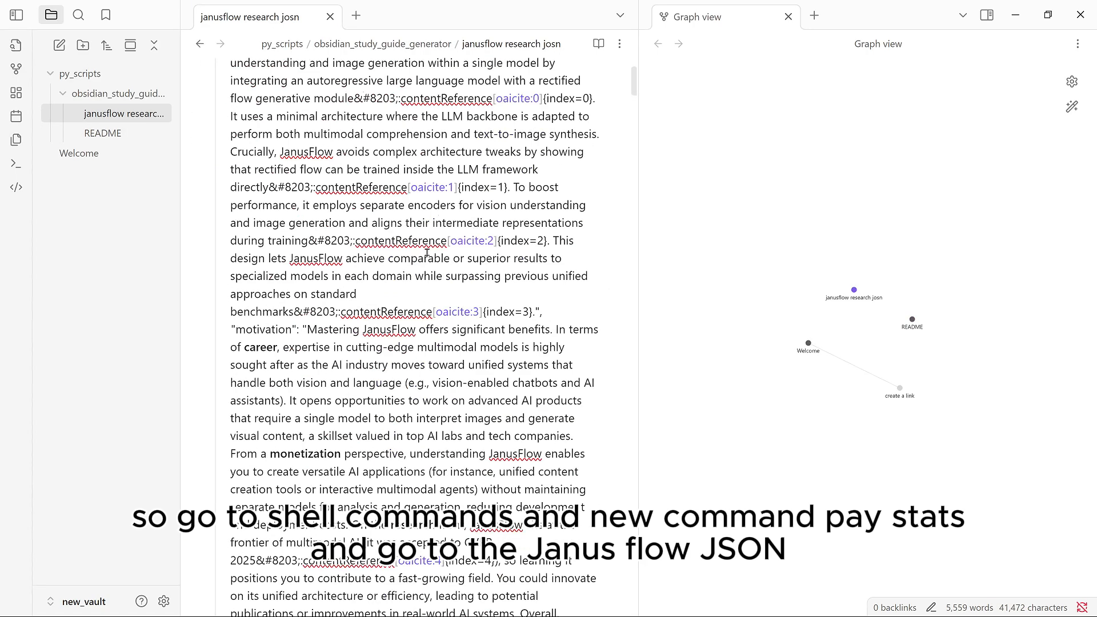
pyautogui.scroll(2, 426, 251)
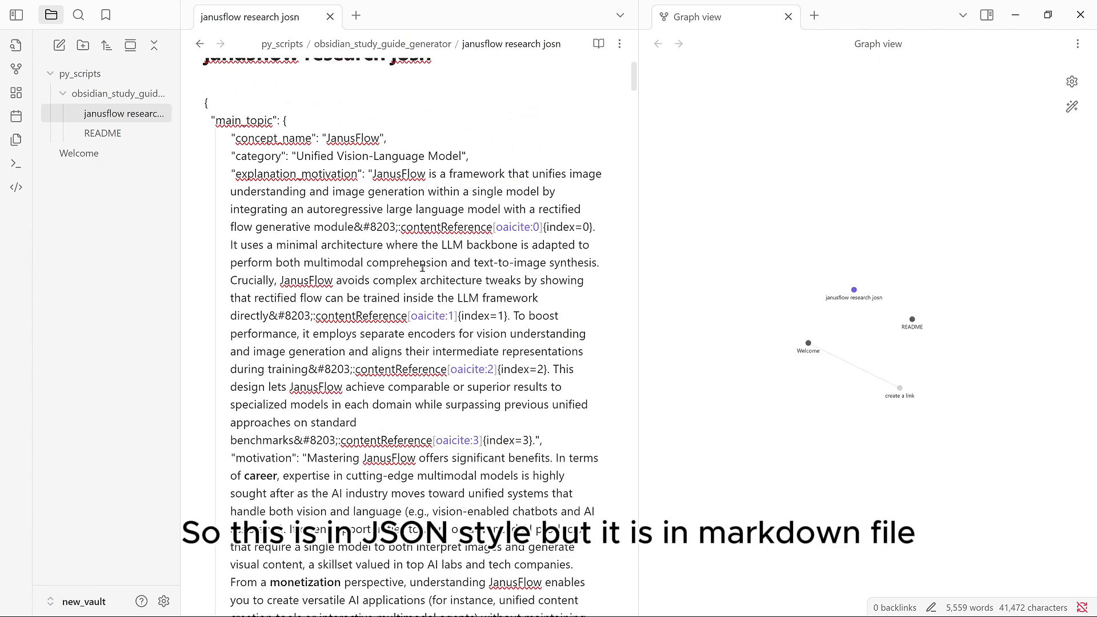
# Try to run the json_to_obsidian.py shell command on the janusflow research josn note inside the generator folder.
pyautogui.hotkey('ctrl', 'p')
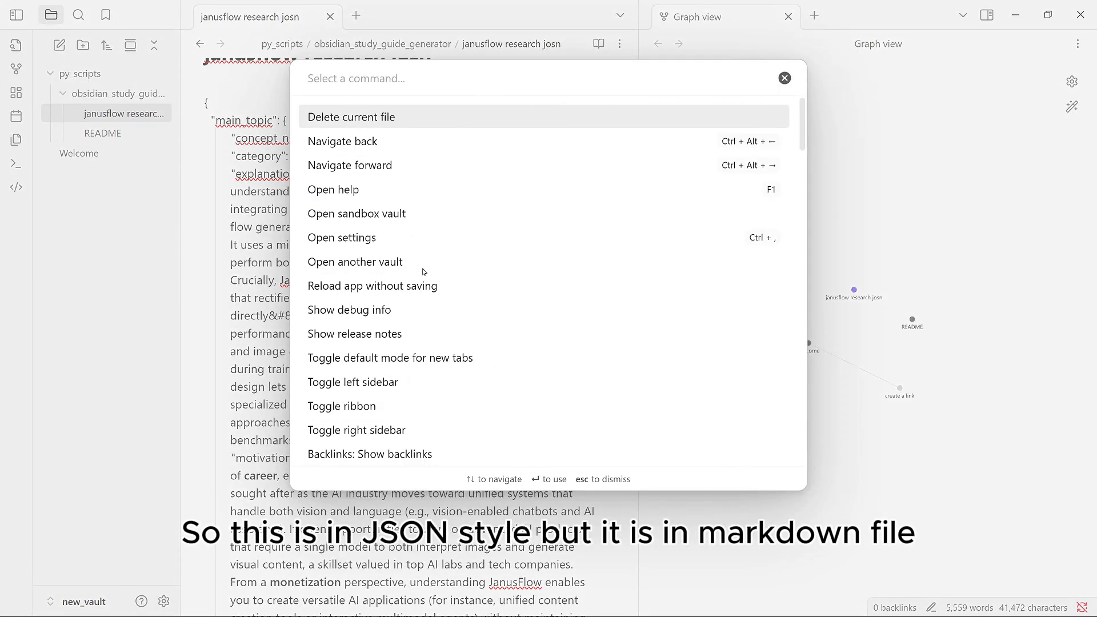
pyautogui.write('she')
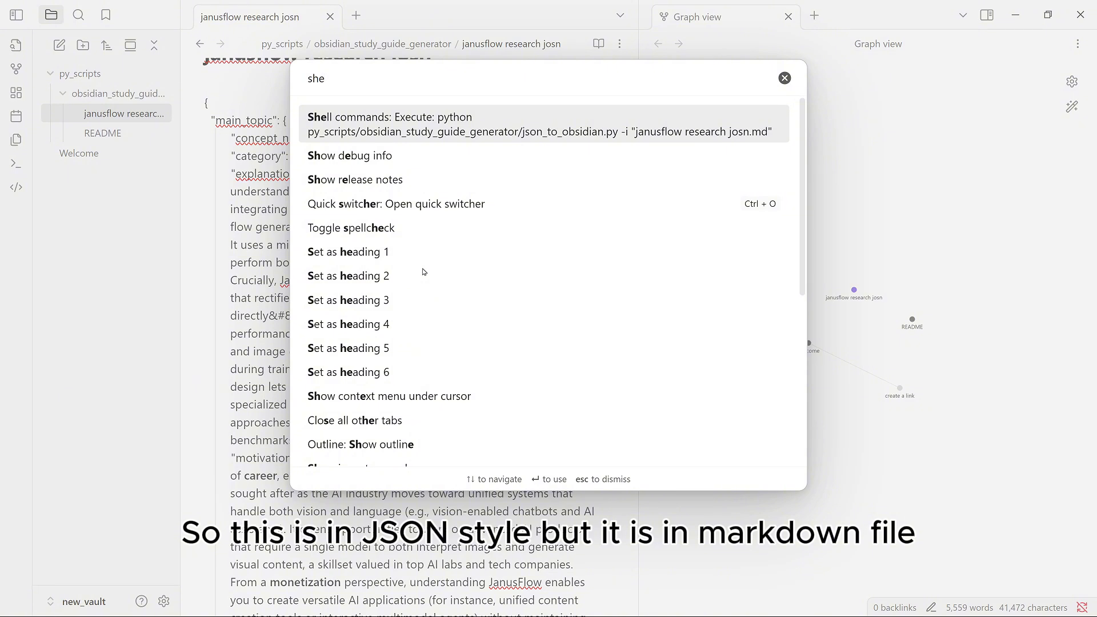
pyautogui.click(512, 135)
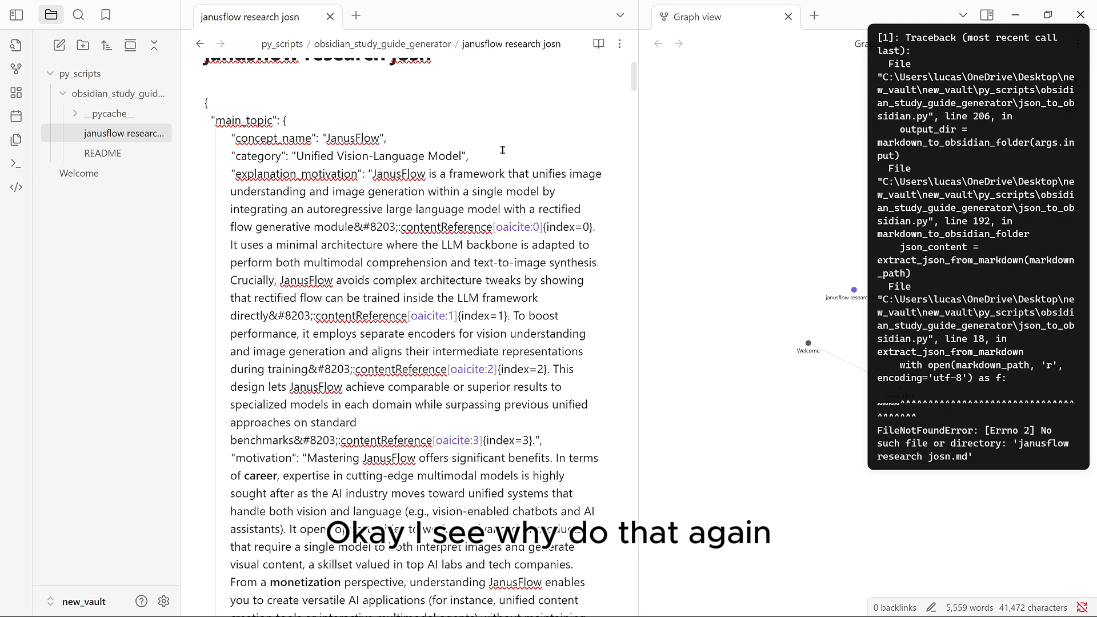
# Move the janusflow research josn note to the vault root and run the json_to_obsidian.py shell command on it.
pyautogui.moveTo(128, 136); pyautogui.dragTo(131, 183)
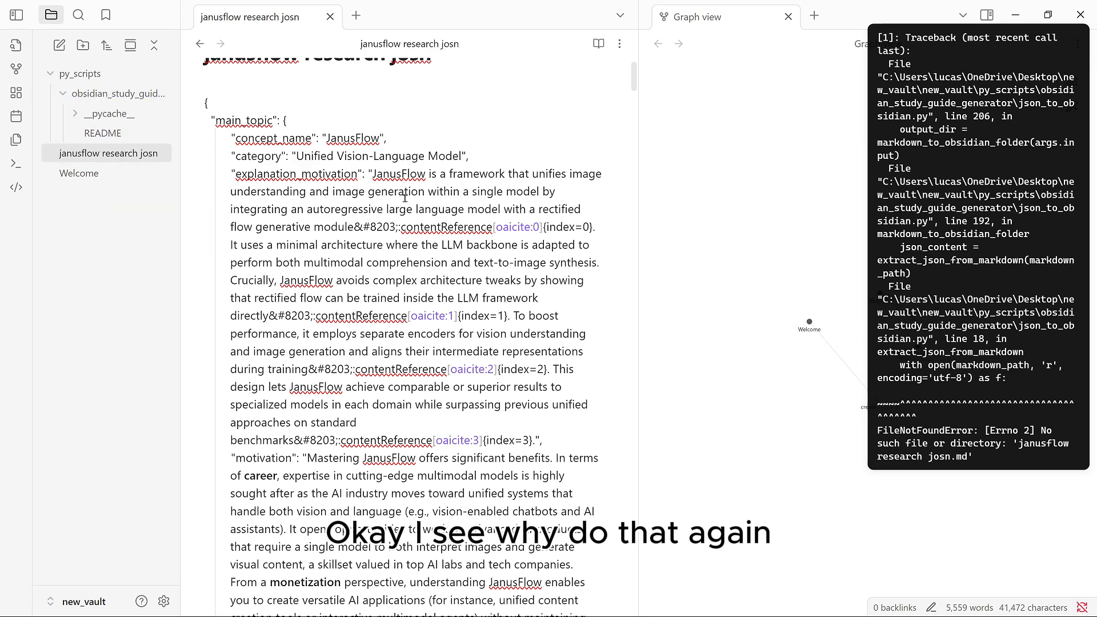
pyautogui.hotkey('ctrl', 'p')
pyautogui.click(451, 134)
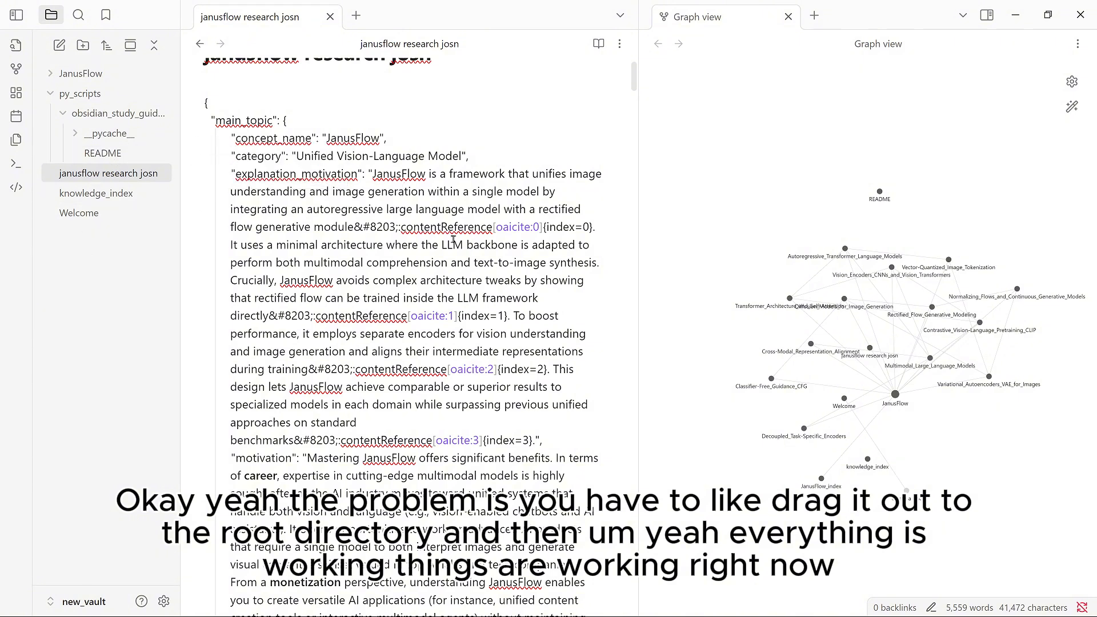
# Open the Contrastive_Vision-Language_Pretraining_CLIP note from the graph and review its category, prerequisites and explanation.
pyautogui.click(895, 394)
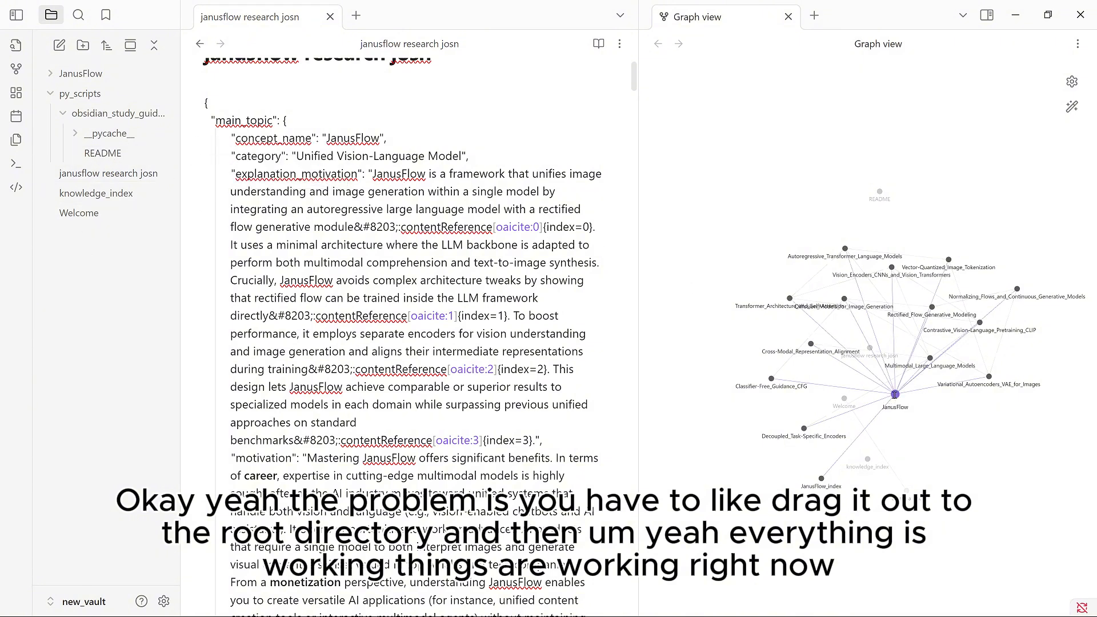
pyautogui.scroll(-2, 845, 337)
pyautogui.click(848, 333)
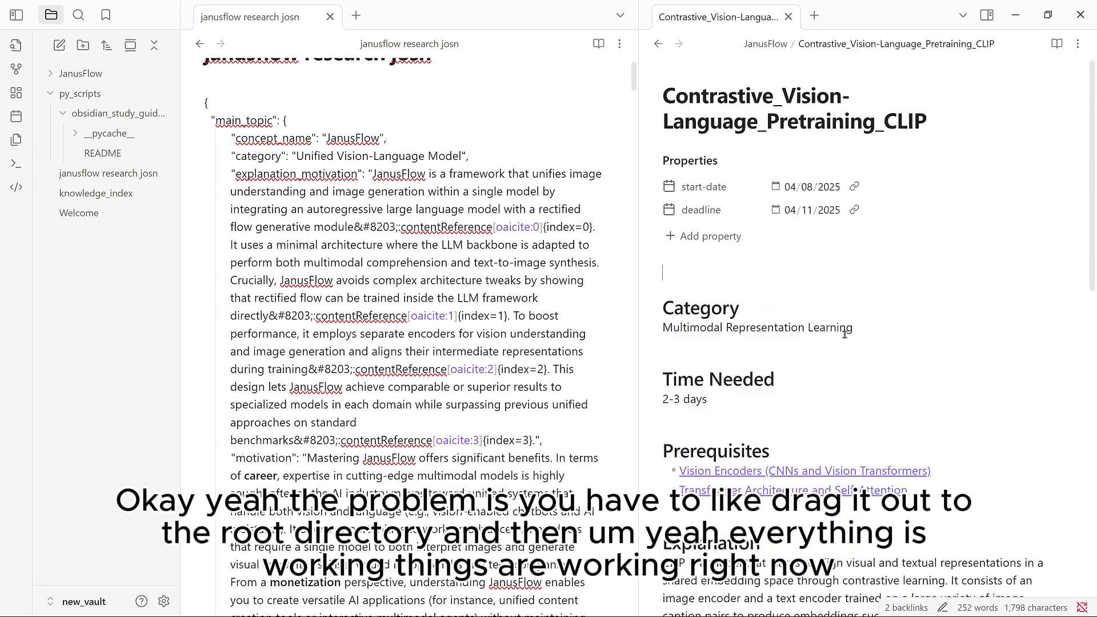
pyautogui.scroll(-1, 845, 343)
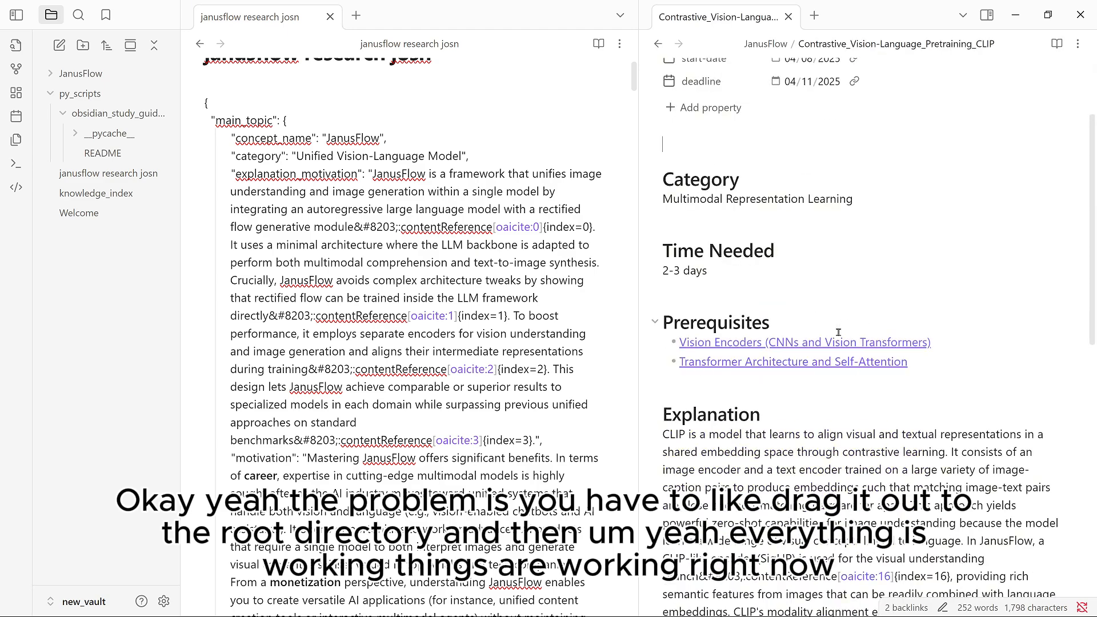
pyautogui.scroll(-4, 859, 369)
pyautogui.scroll(2, 821, 218)
# Follow the Vision Encoders (CNNs and Vision Transformers) prerequisite link and read through that note.
pyautogui.click(821, 218)
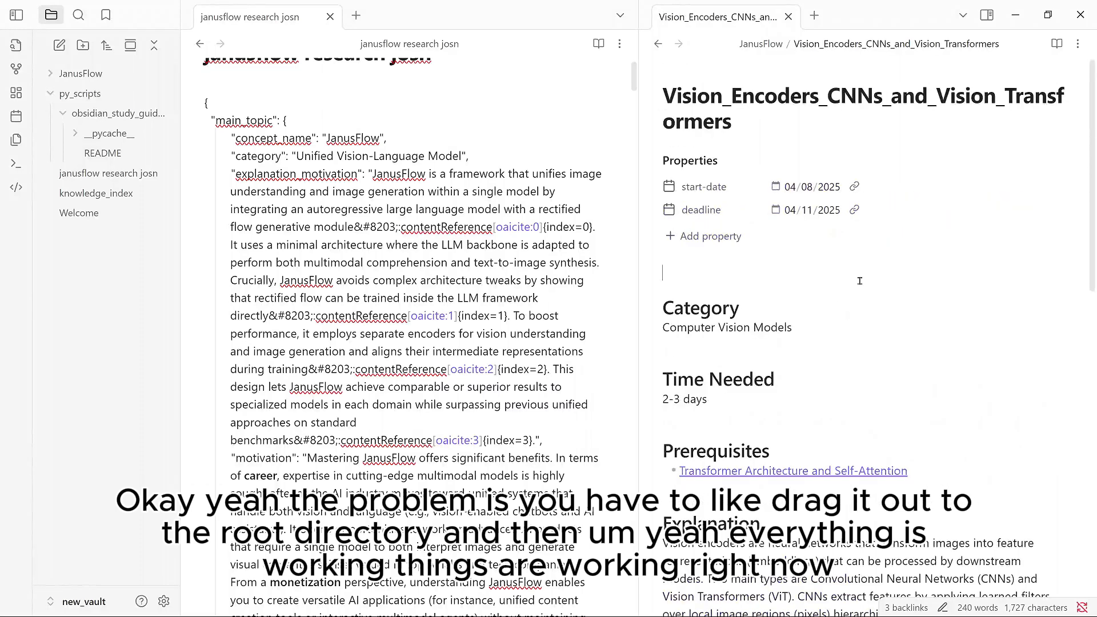
pyautogui.scroll(-2, 808, 343)
pyautogui.scroll(-6, 840, 339)
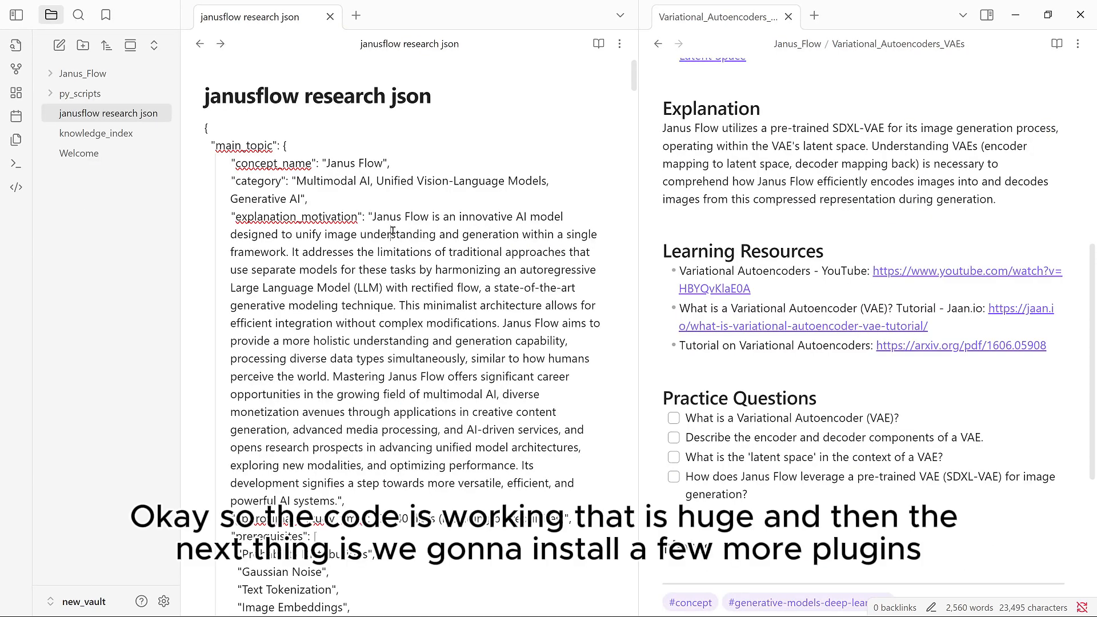
# Open the Janus_Flow_index note, then check the YouTube resource link of the Variational_Autoencoders_VAEs note in the web browser and return to Obsidian.
pyautogui.click(127, 75)
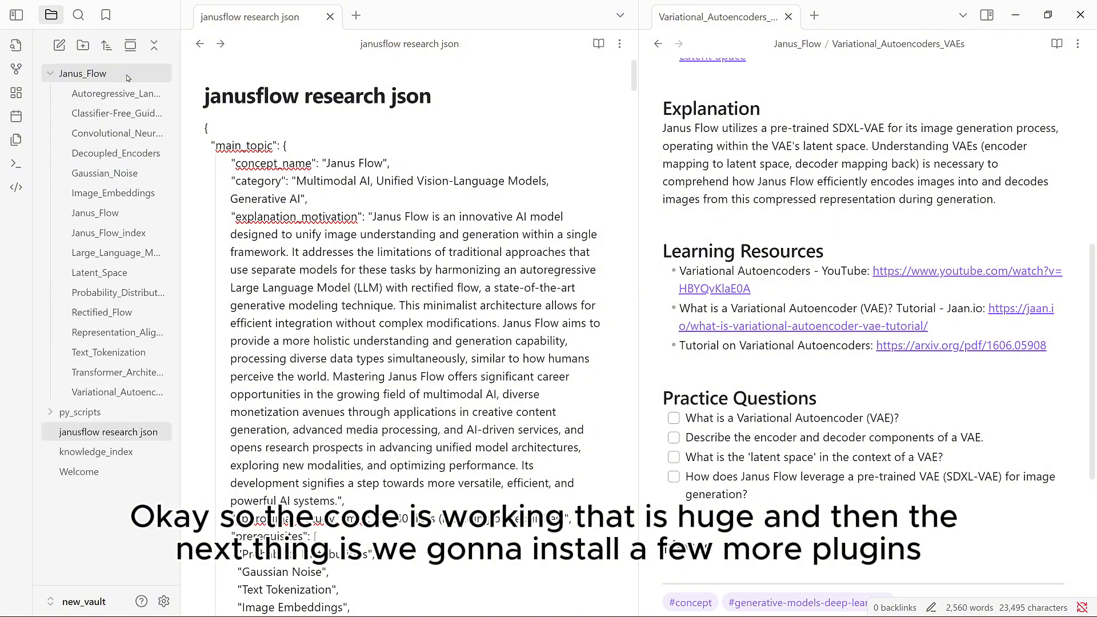
pyautogui.click(146, 232)
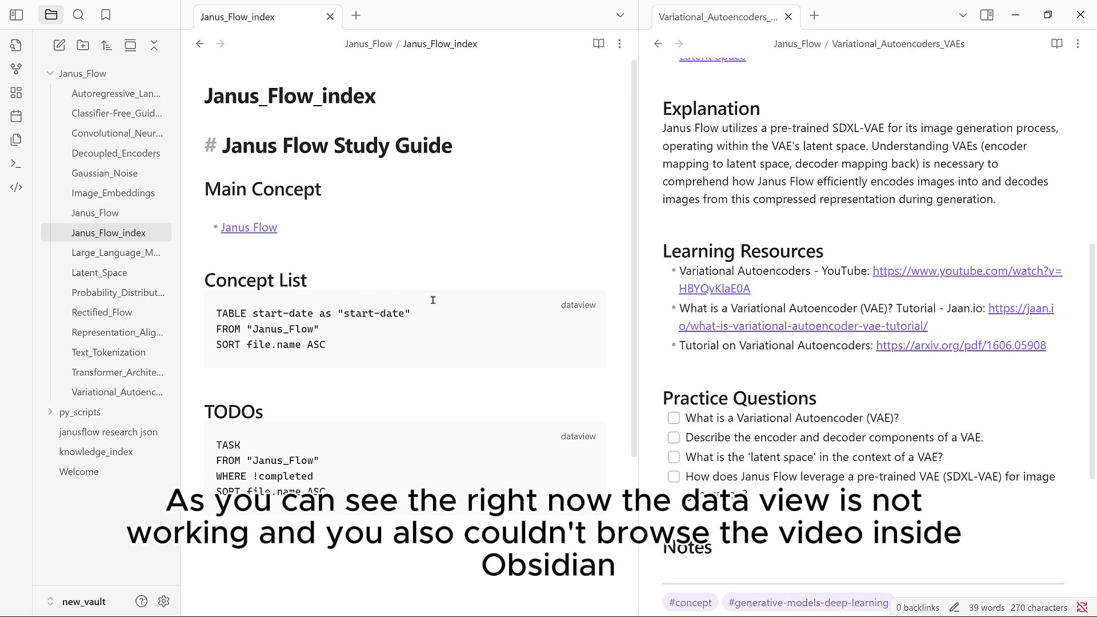
pyautogui.click(925, 250)
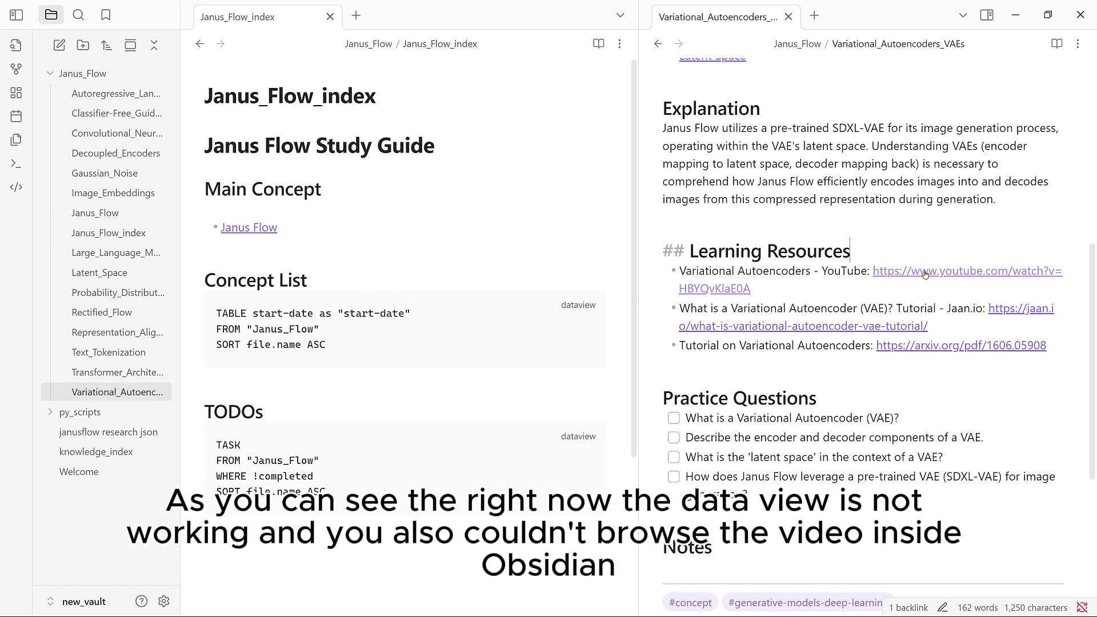
pyautogui.click(925, 273)
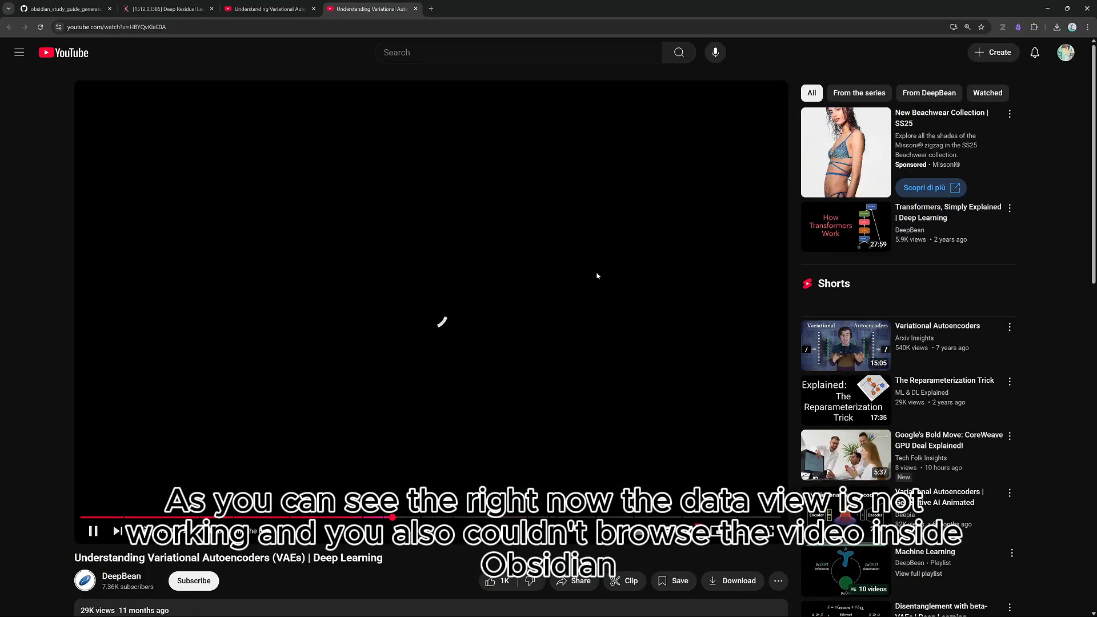
pyautogui.click(598, 275)
pyautogui.hotkey('alt', 'Tab')
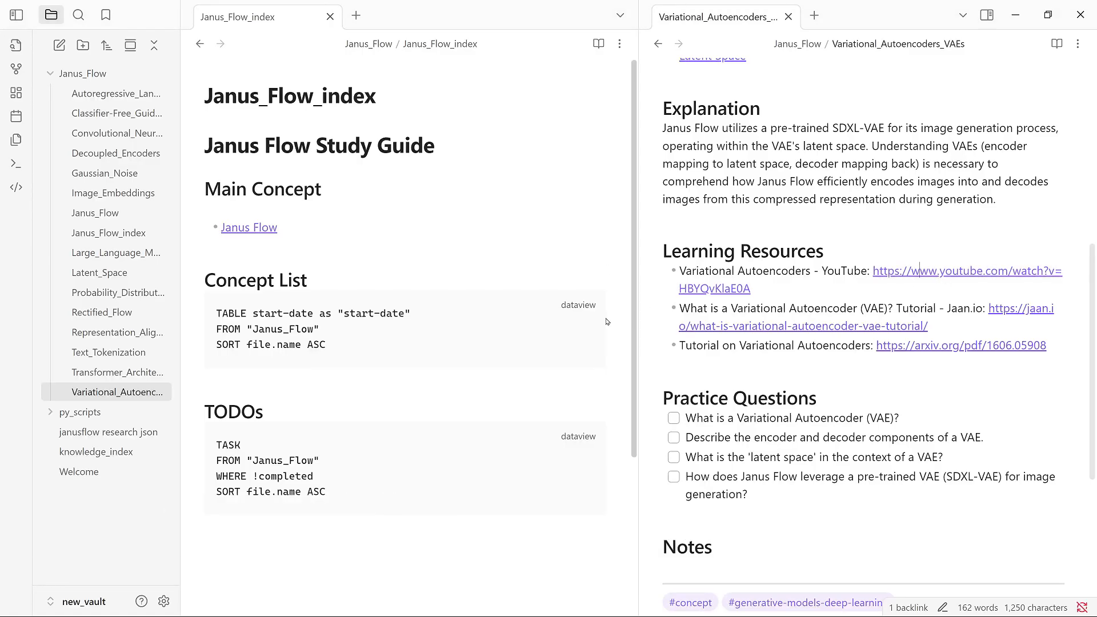
# Find the Surfing community plugin by searching for surf, then install and enable it.
pyautogui.click(162, 602)
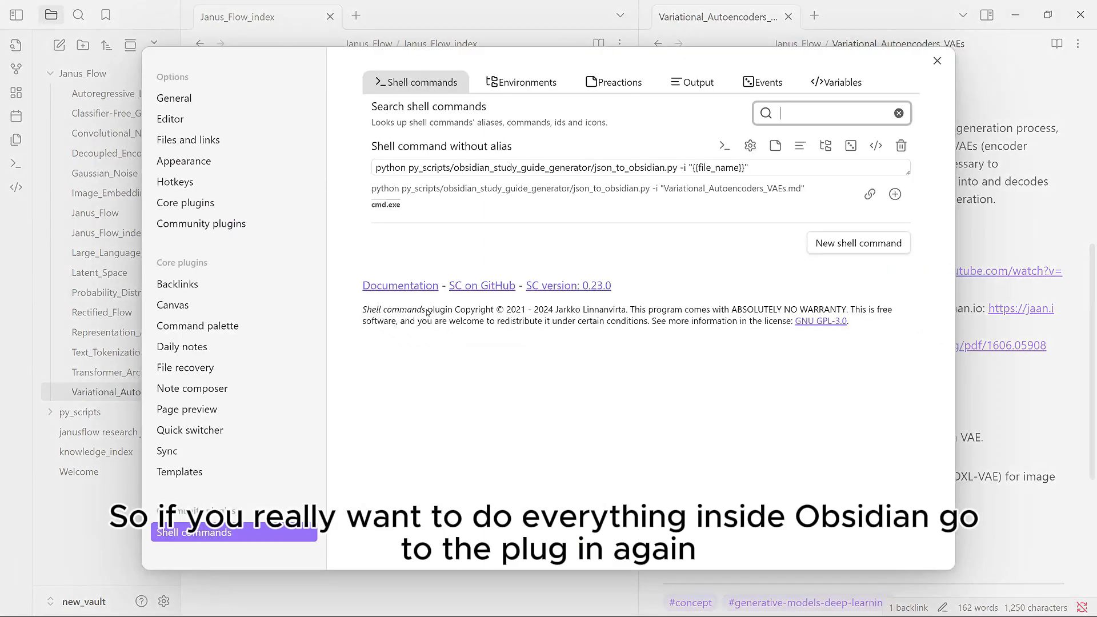
pyautogui.click(263, 223)
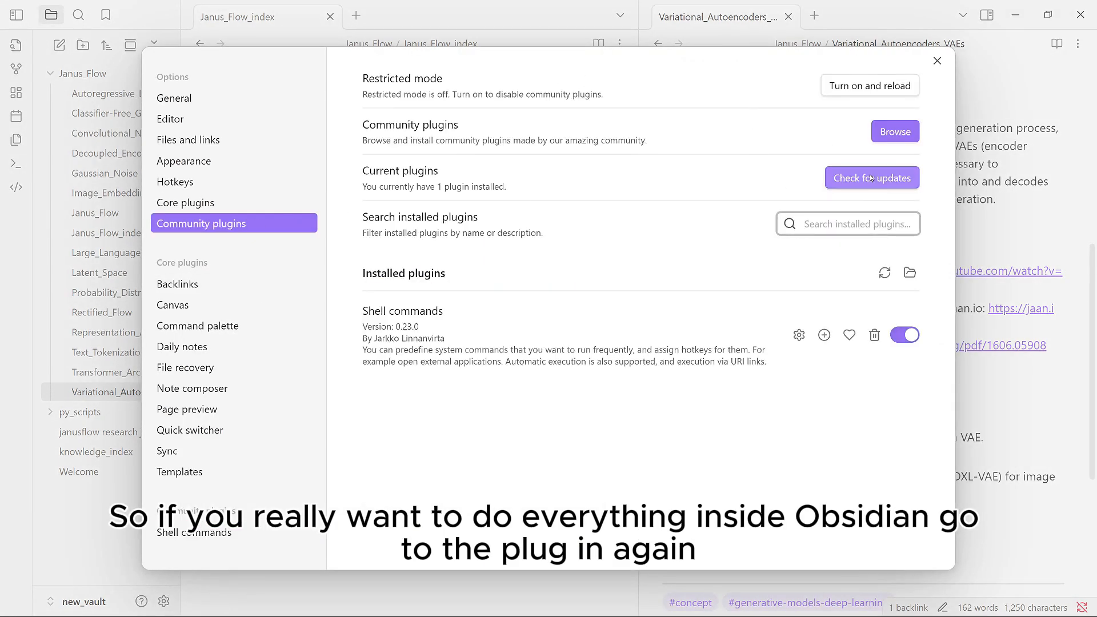
pyautogui.click(894, 132)
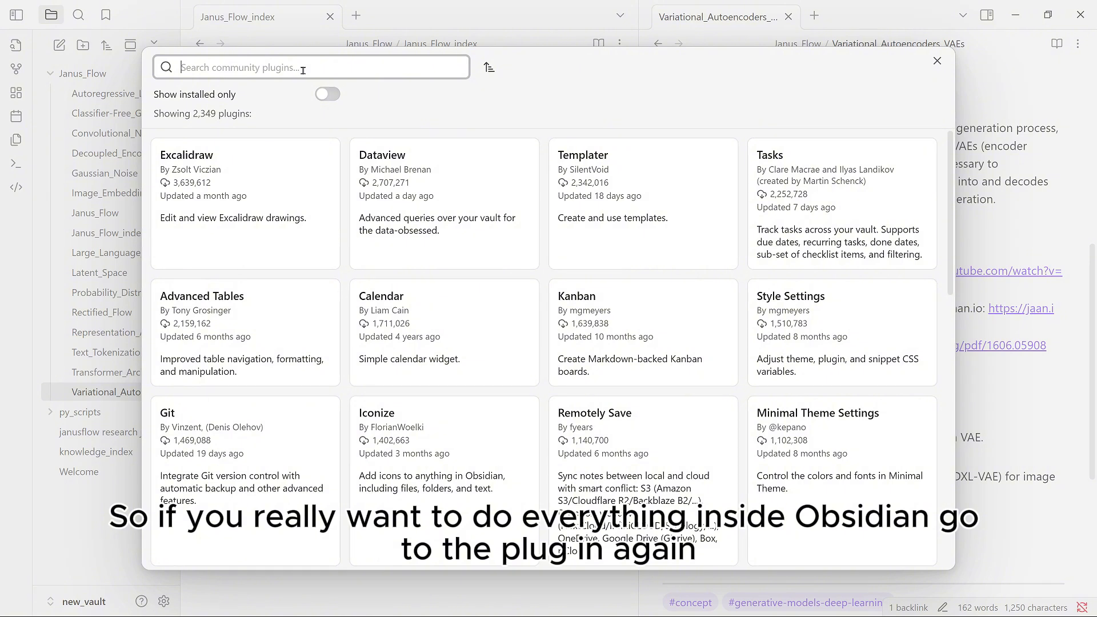
pyautogui.write('surf')
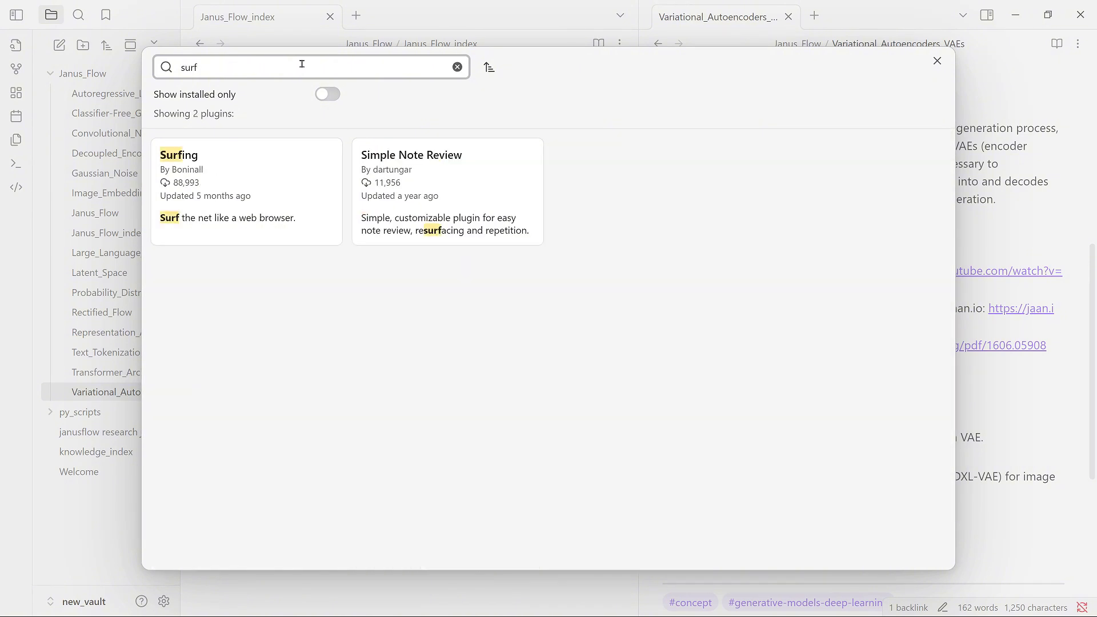
pyautogui.click(230, 184)
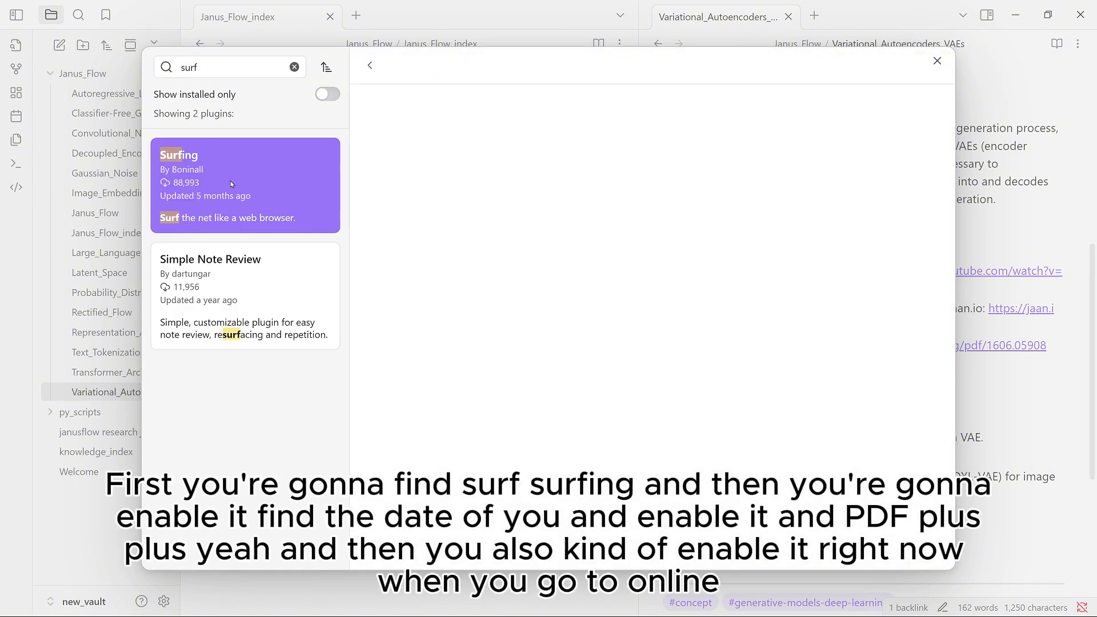
pyautogui.click(421, 258)
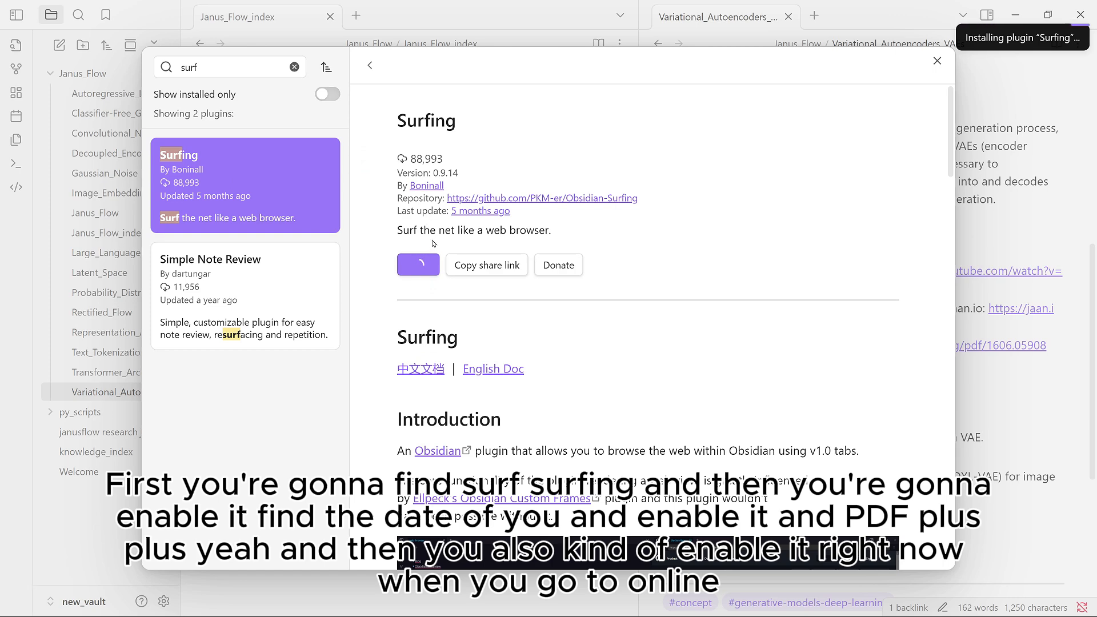
# Search the community plugins for data, then install and enable Dataview.
pyautogui.click(294, 67)
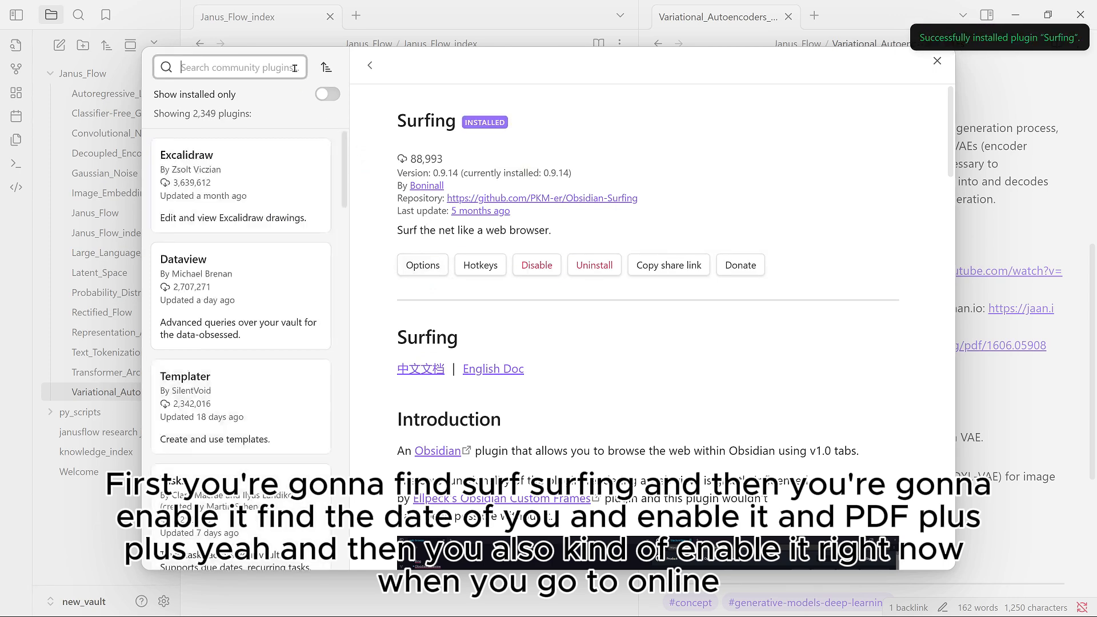
pyautogui.write('data')
pyautogui.click(279, 191)
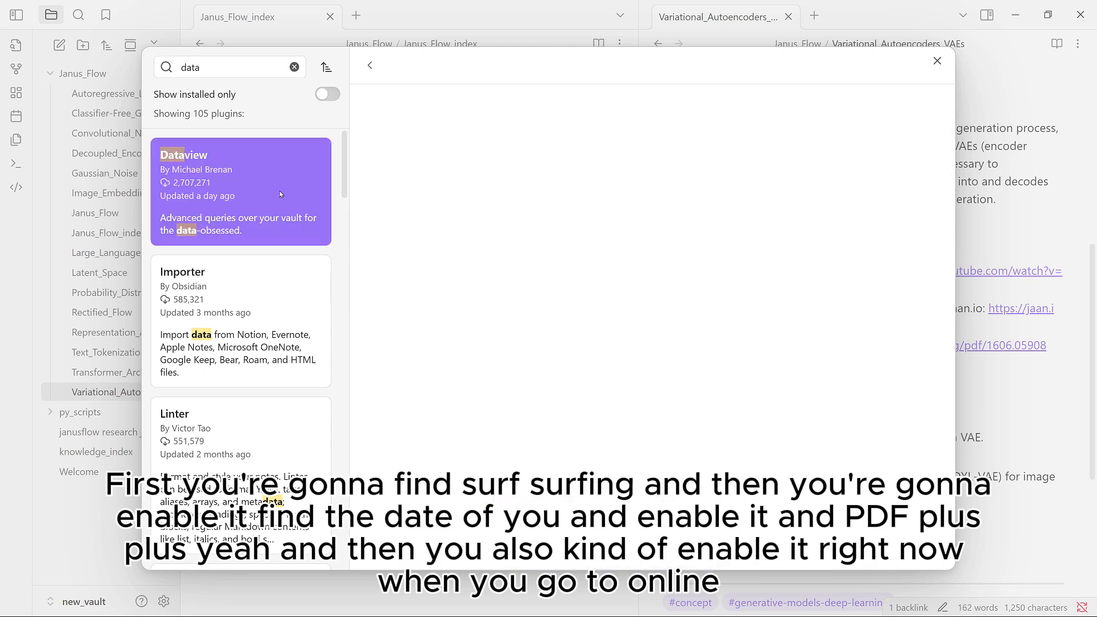
pyautogui.click(418, 264)
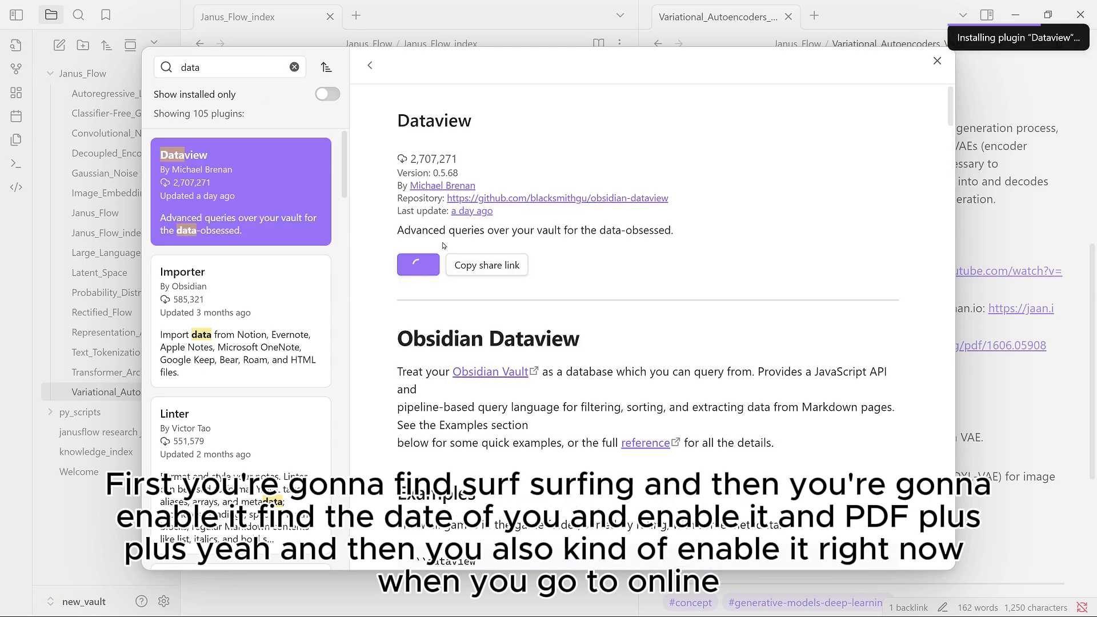
pyautogui.click(420, 265)
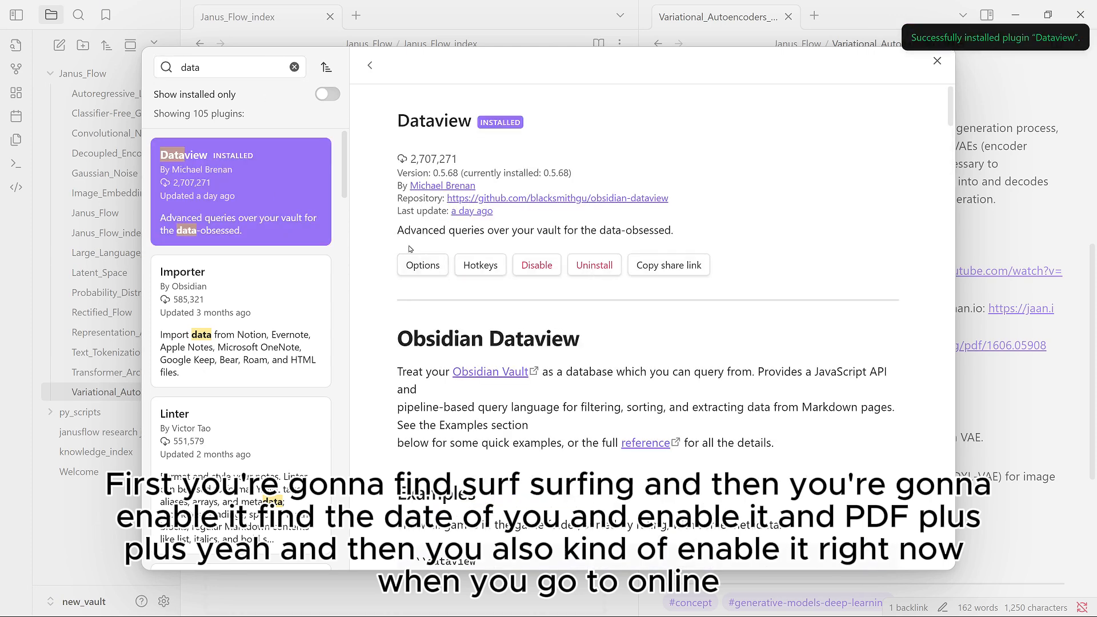
# Search the community plugins for pdf++, install and enable PDF++, and return to the notes.
pyautogui.click(293, 66)
pyautogui.write('pdf')
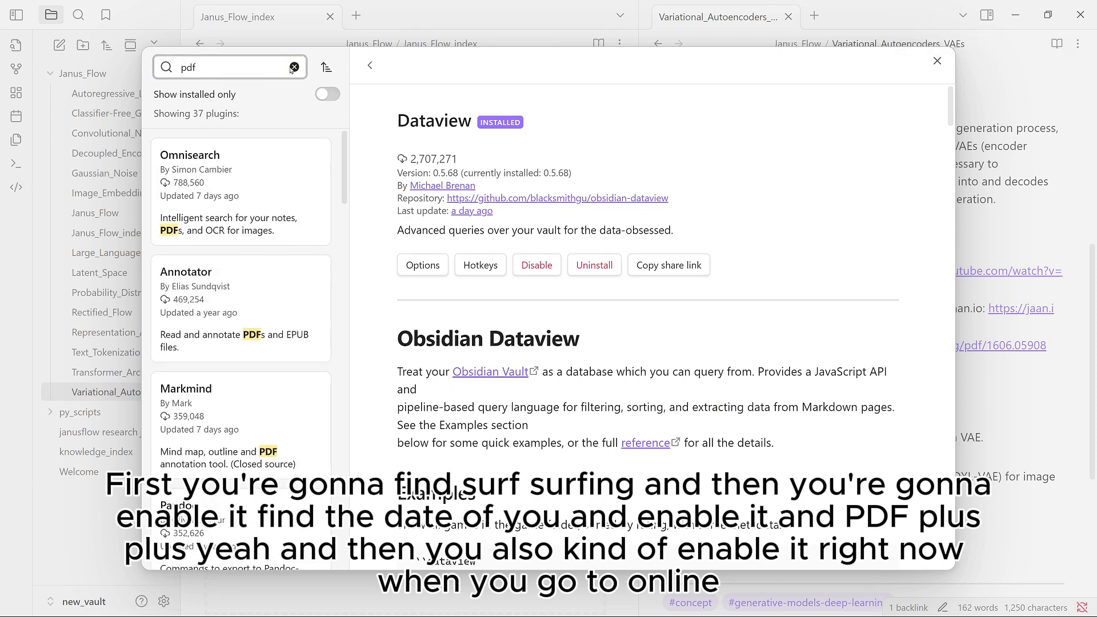
pyautogui.write('++')
pyautogui.click(251, 212)
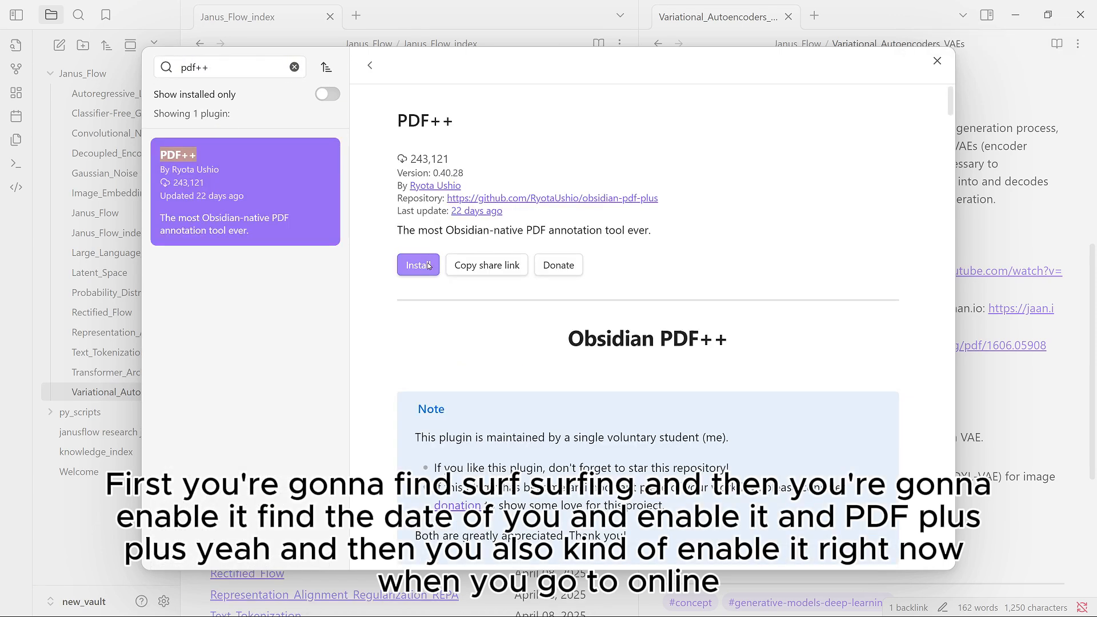
pyautogui.click(418, 264)
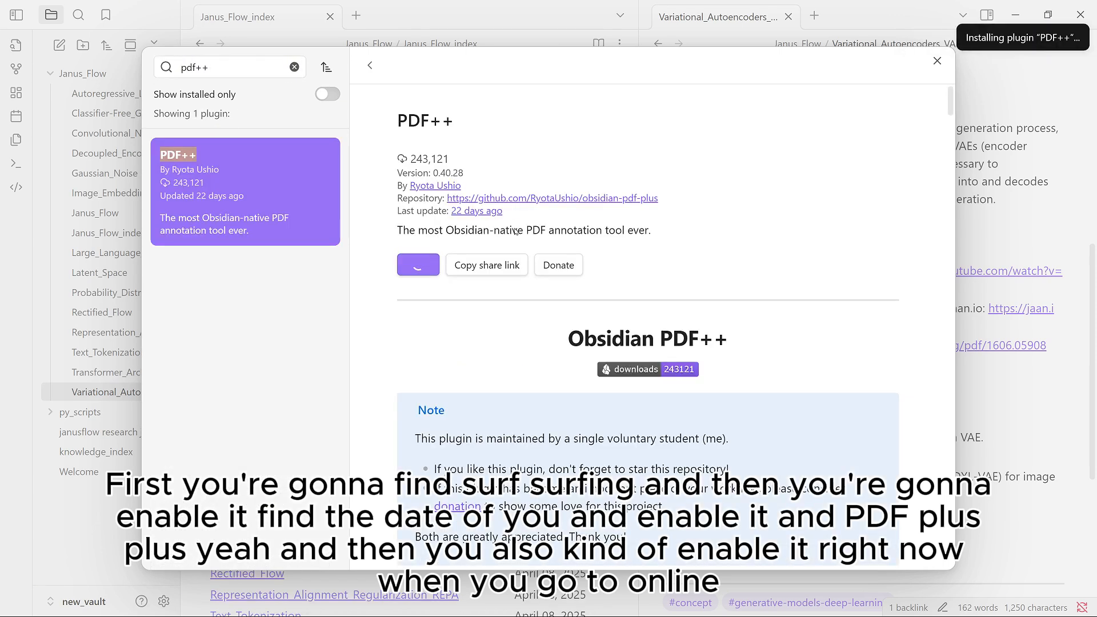
pyautogui.click(425, 264)
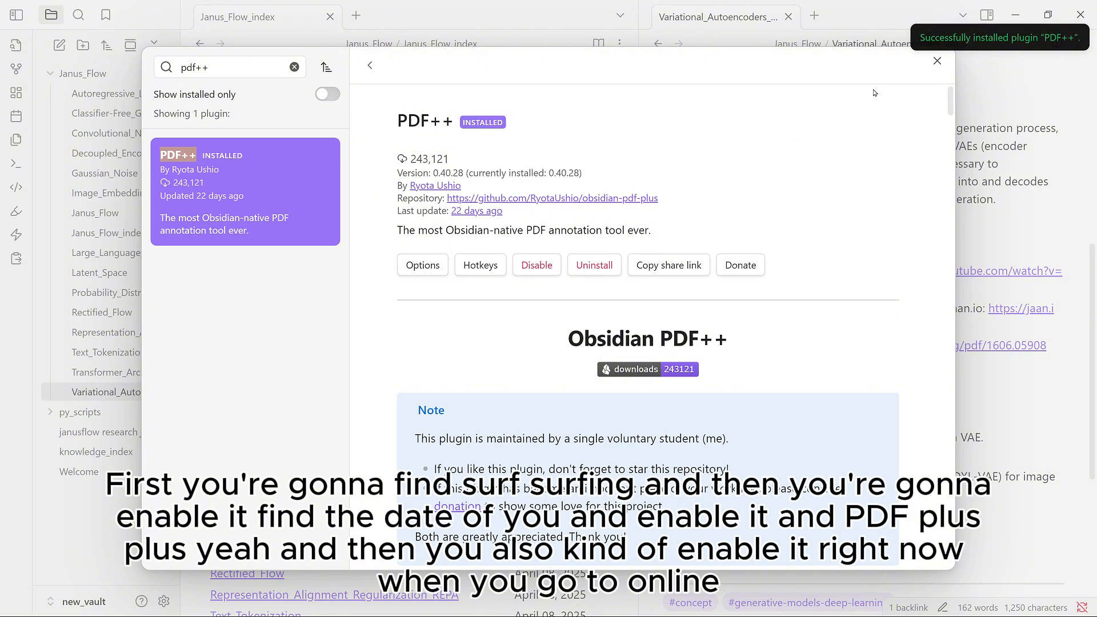
pyautogui.click(936, 60)
pyautogui.click(936, 61)
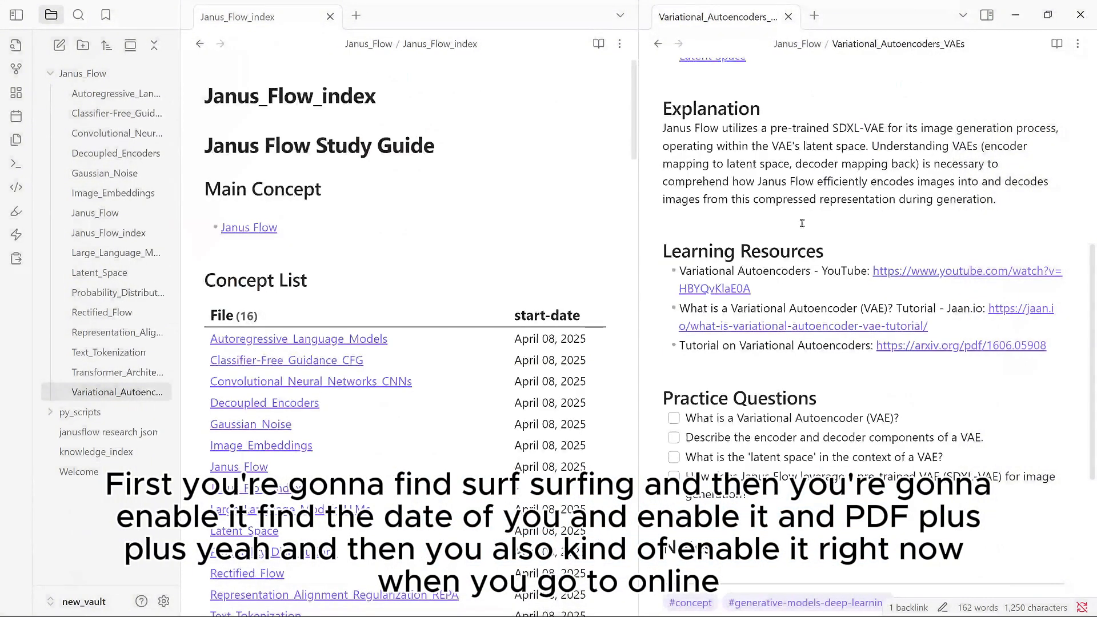
# Open the Variational Autoencoders YouTube link inside the vault, pause the video and return to the Variational_Autoencoders_VAEs note.
pyautogui.click(911, 276)
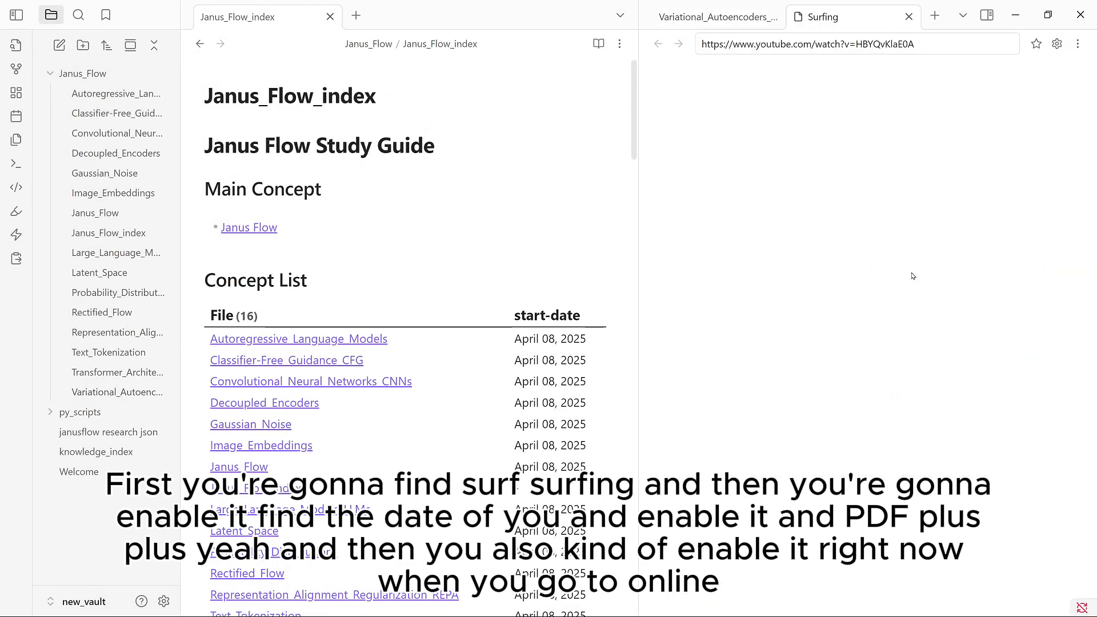
pyautogui.click(874, 258)
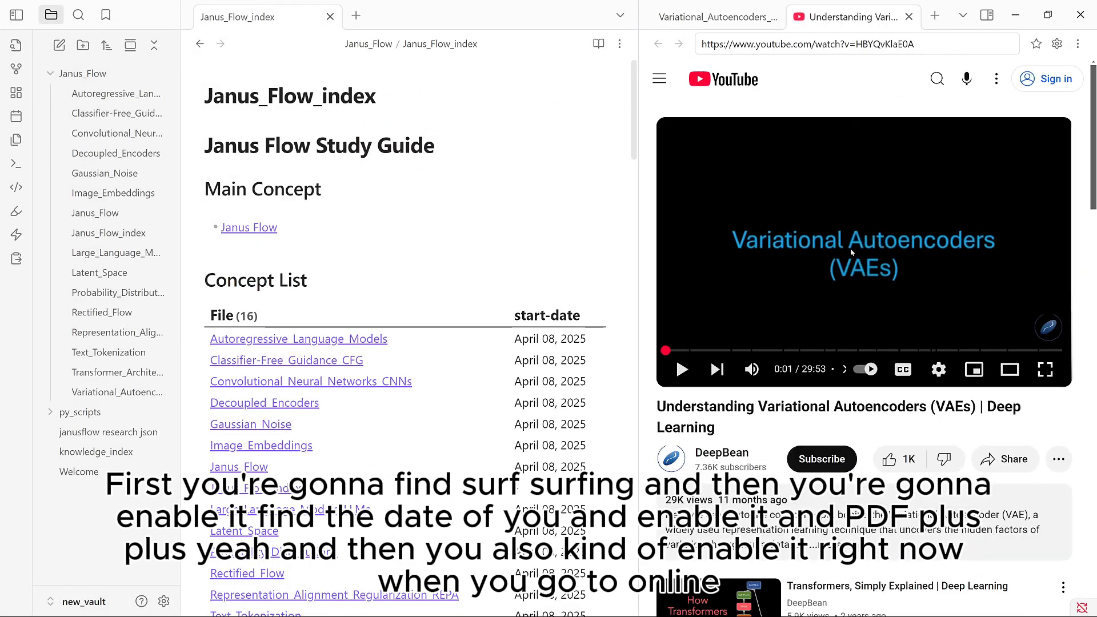
pyautogui.click(730, 17)
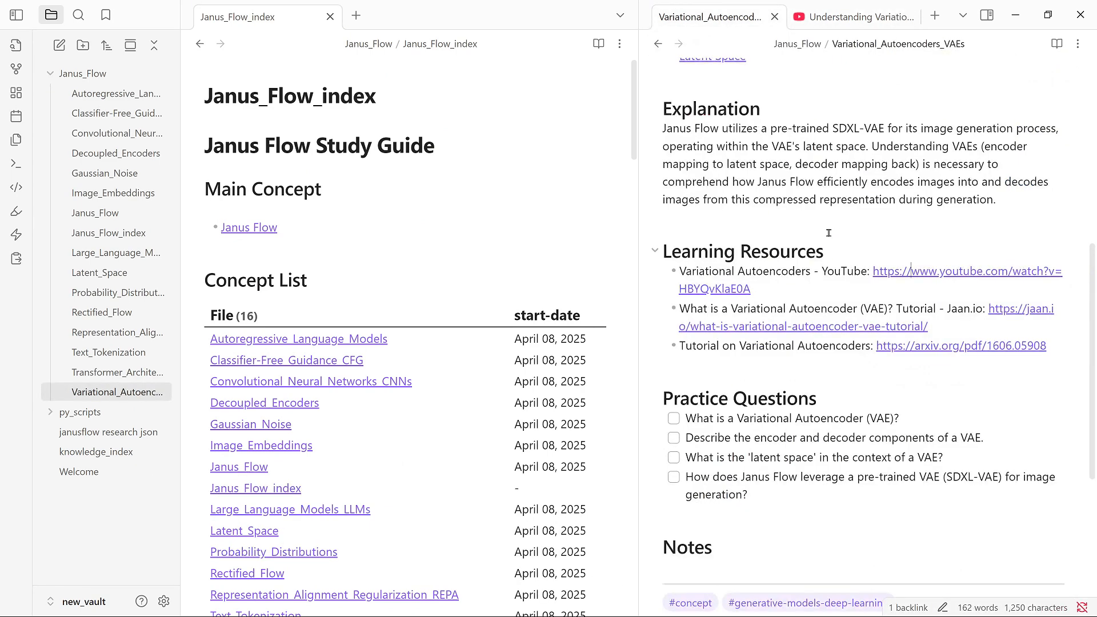
# Review the Concept List table and the TODOs in the Janus_Flow_index note.
pyautogui.scroll(-3, 344, 235)
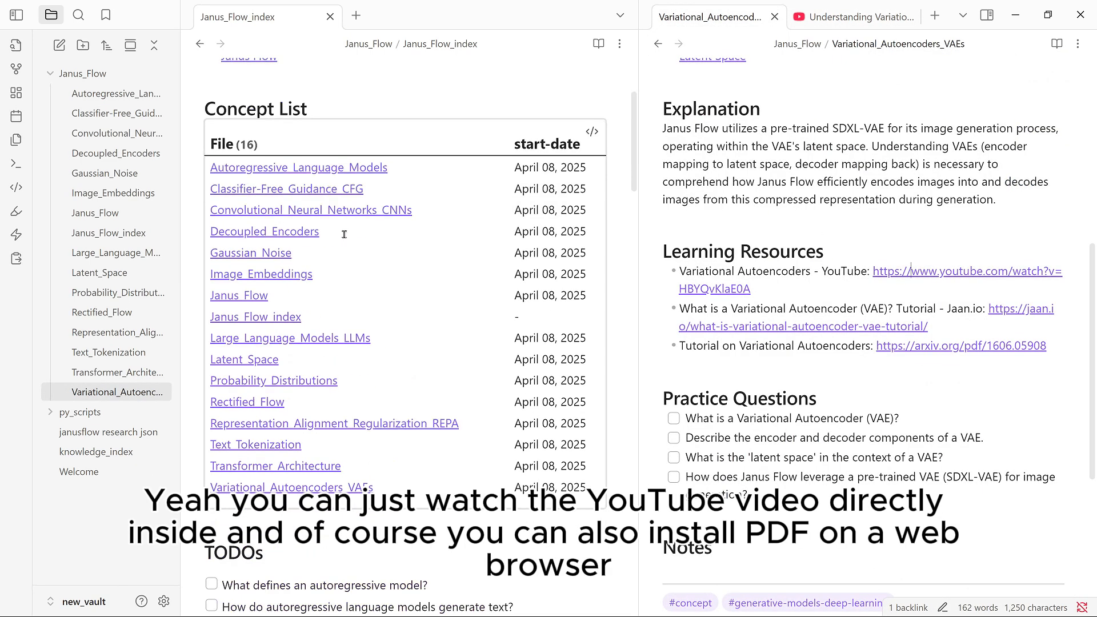
pyautogui.scroll(-3, 344, 234)
pyautogui.click(270, 347)
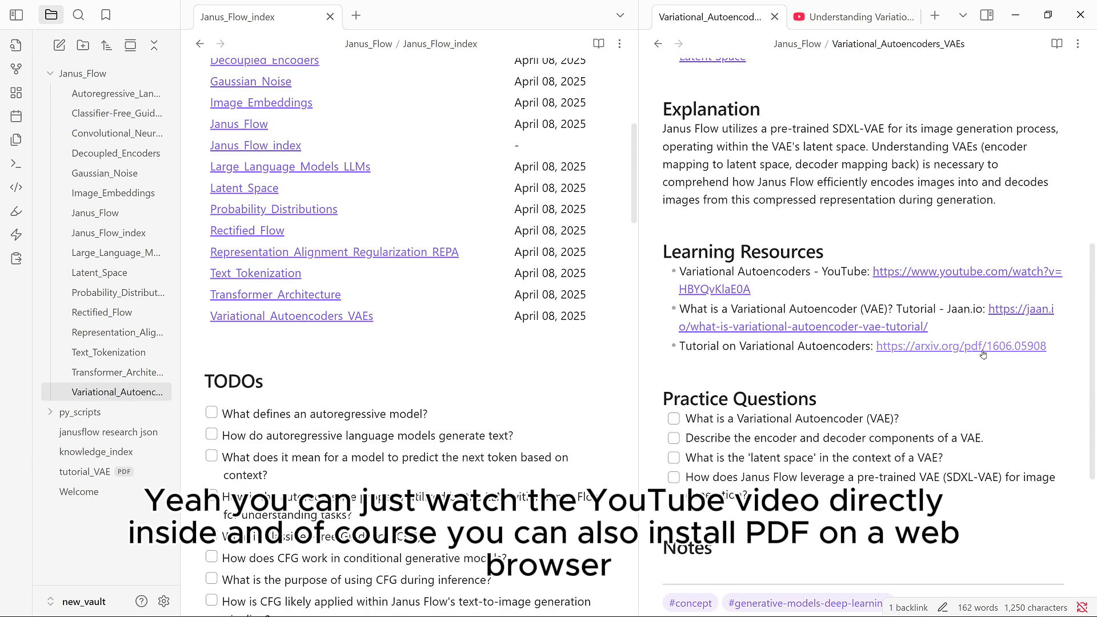
# Open the arxiv.org/pdf/1606.05908 tutorial link and start downloading the PDF to the new_vault folder, then cancel the save.
pyautogui.click(982, 354)
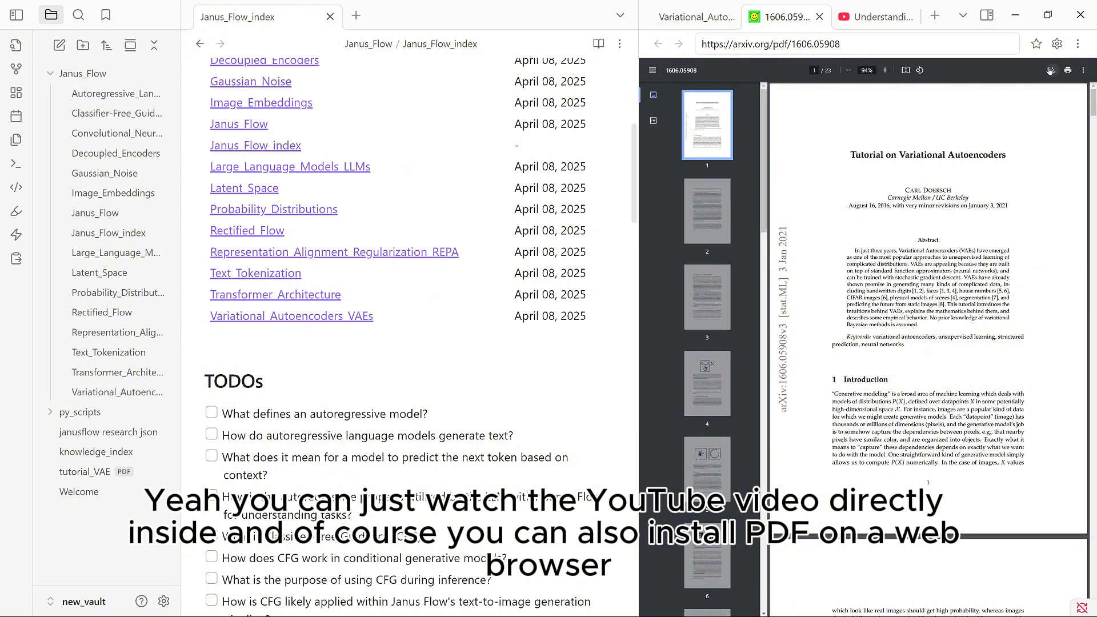
pyautogui.click(1050, 70)
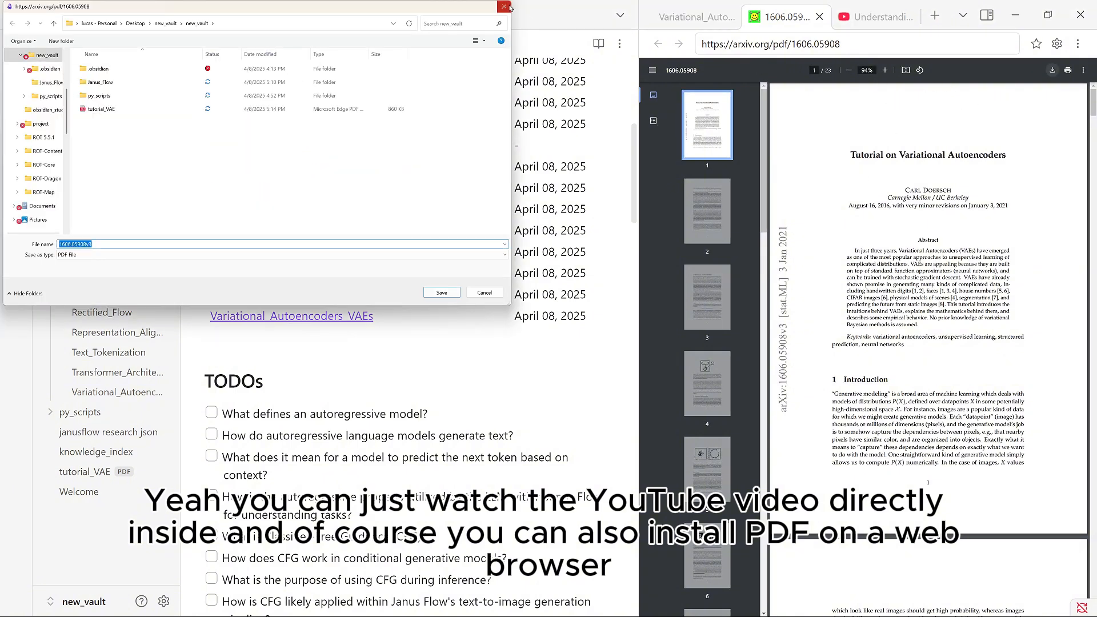
pyautogui.click(473, 275)
# Open the tutorial_VAE PDF beside the notes and dock the Variational_Autoencoders_VAEs note above the Janus_Flow_index note.
pyautogui.click(85, 472)
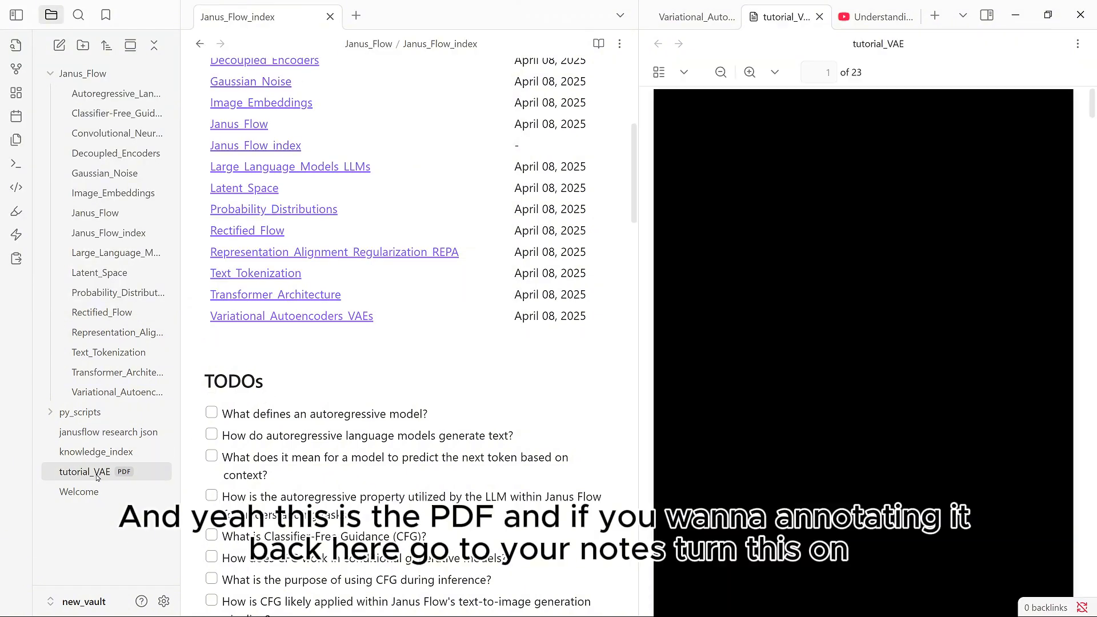
pyautogui.scroll(-2, 886, 251)
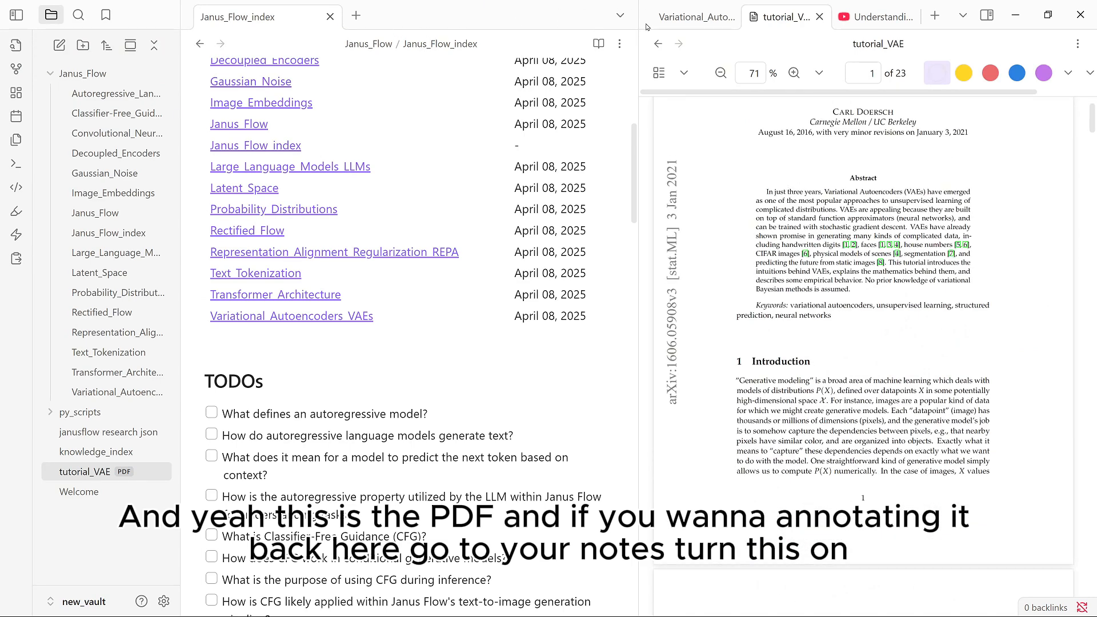
pyautogui.moveTo(646, 27); pyautogui.dragTo(313, 228)
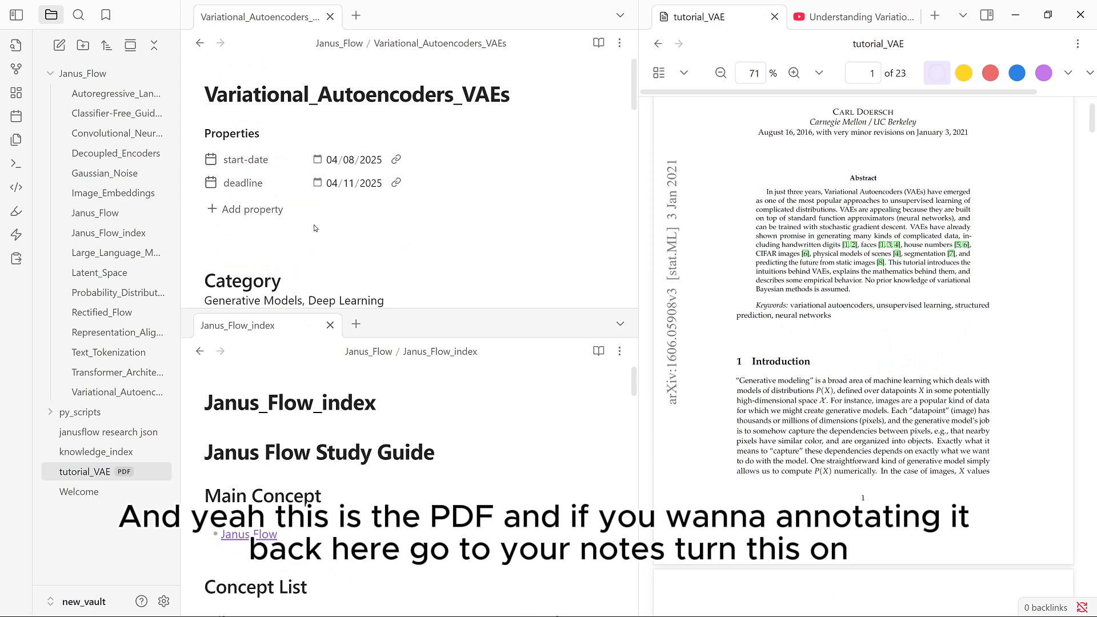
# Turn on PDF++ auto-copy and auto-paste, and annotate "enerative modeling" from page 1 of tutorial_VAE under the VAE note's Notes heading.
pyautogui.scroll(-10, 314, 228)
pyautogui.scroll(2, 396, 208)
pyautogui.click(440, 225)
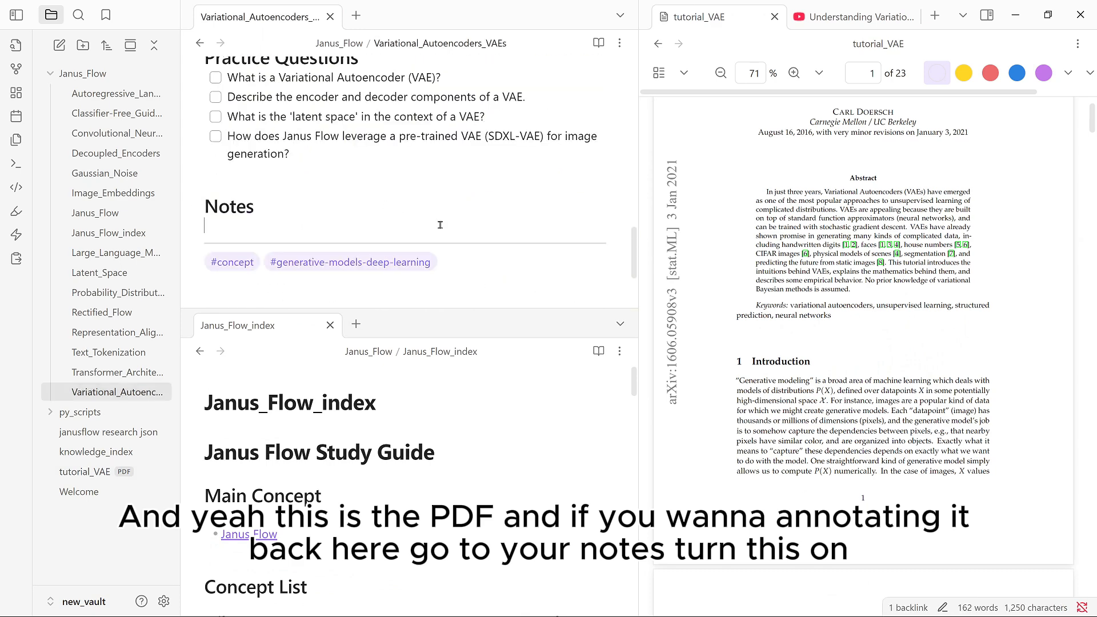
pyautogui.click(16, 258)
pyautogui.click(16, 211)
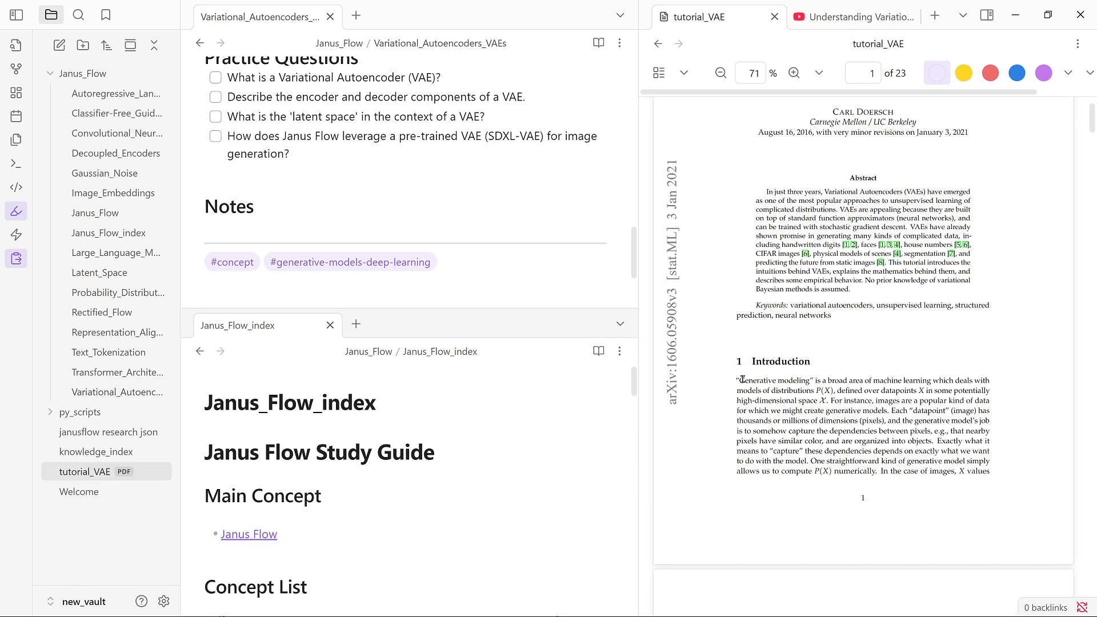
pyautogui.moveTo(743, 380); pyautogui.dragTo(810, 380)
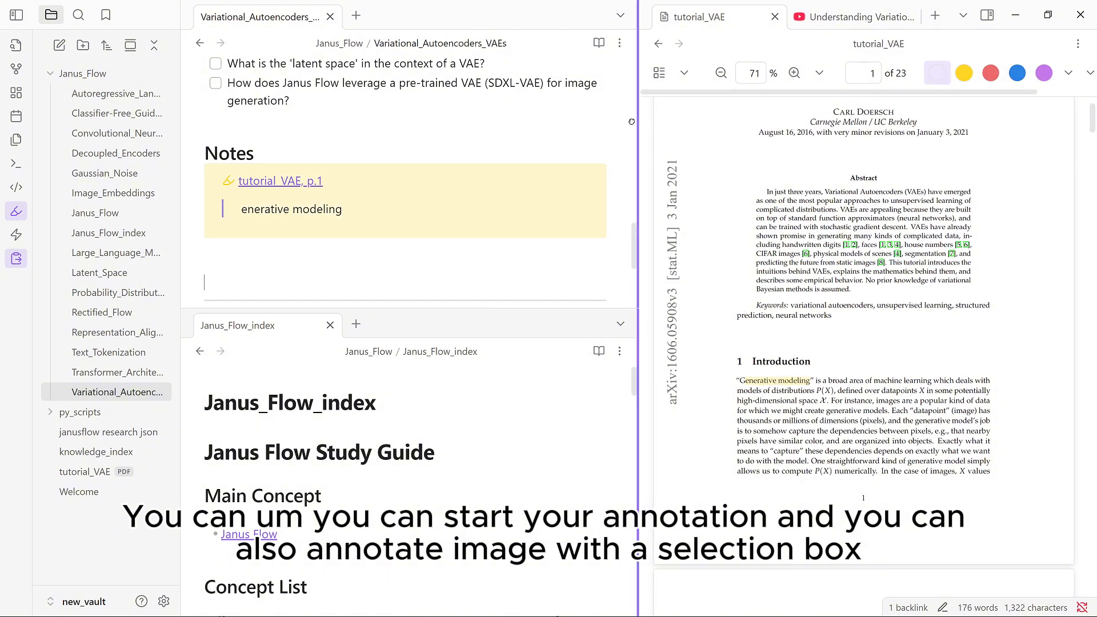
# Widen the PDF pane and embed a rectangular selection of page 1's Introduction section below the text quote in Notes.
pyautogui.moveTo(643, 125); pyautogui.dragTo(545, 125)
pyautogui.click(995, 72)
pyautogui.click(1017, 73)
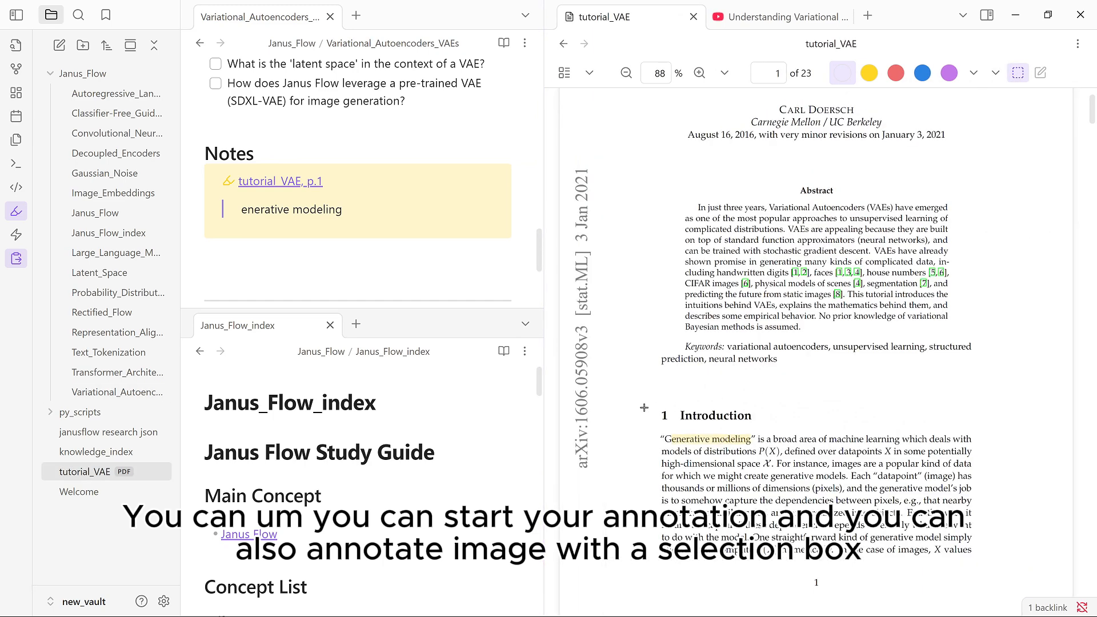
pyautogui.moveTo(637, 402); pyautogui.dragTo(989, 570)
pyautogui.click(388, 243)
pyautogui.write('![[tutorial_VAE.pdf#page=1&rect=90,117,499,313|tutorial_VAE, p.1]]')
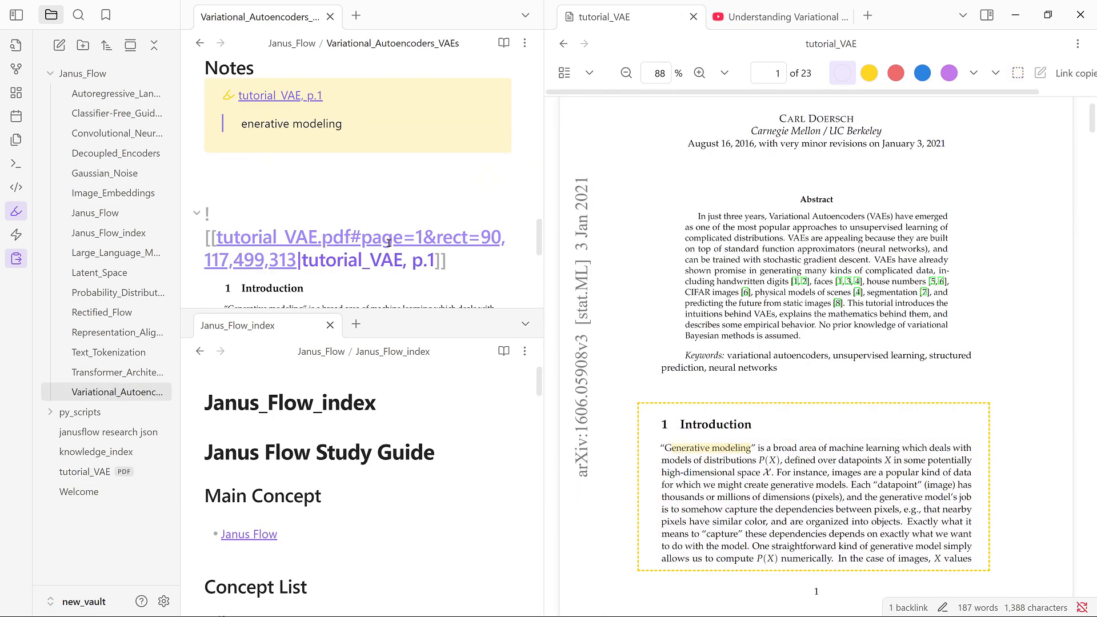
pyautogui.scroll(-2, 389, 243)
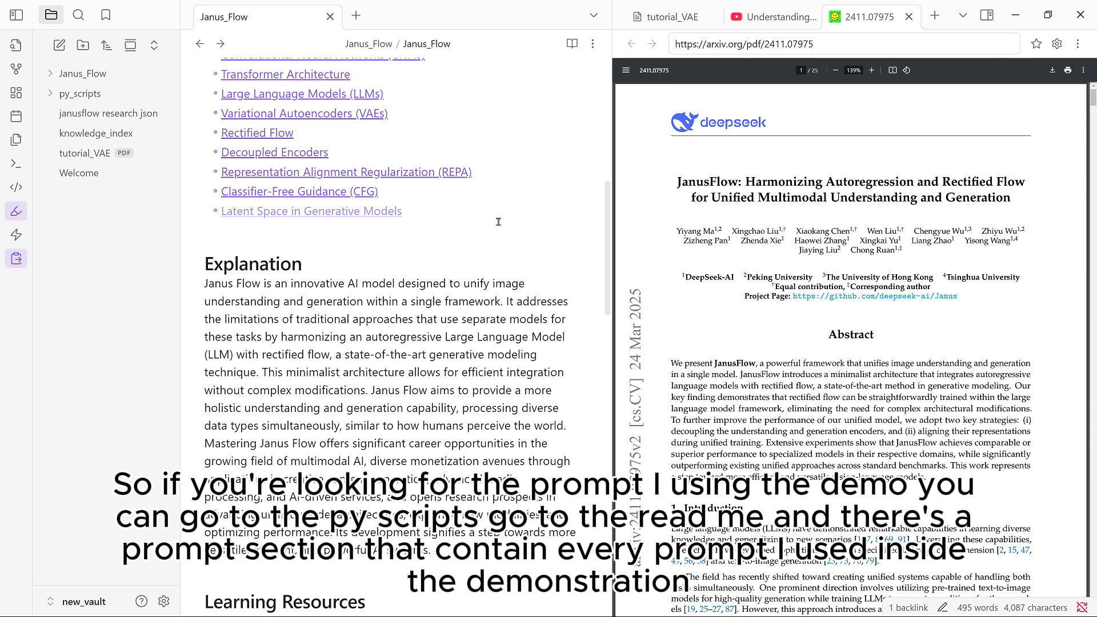
# Open the README in py_scripts/obsidian_study_guide_generator and review its prompts for generating study guides and converting them into JSON format.
pyautogui.click(108, 94)
pyautogui.click(113, 114)
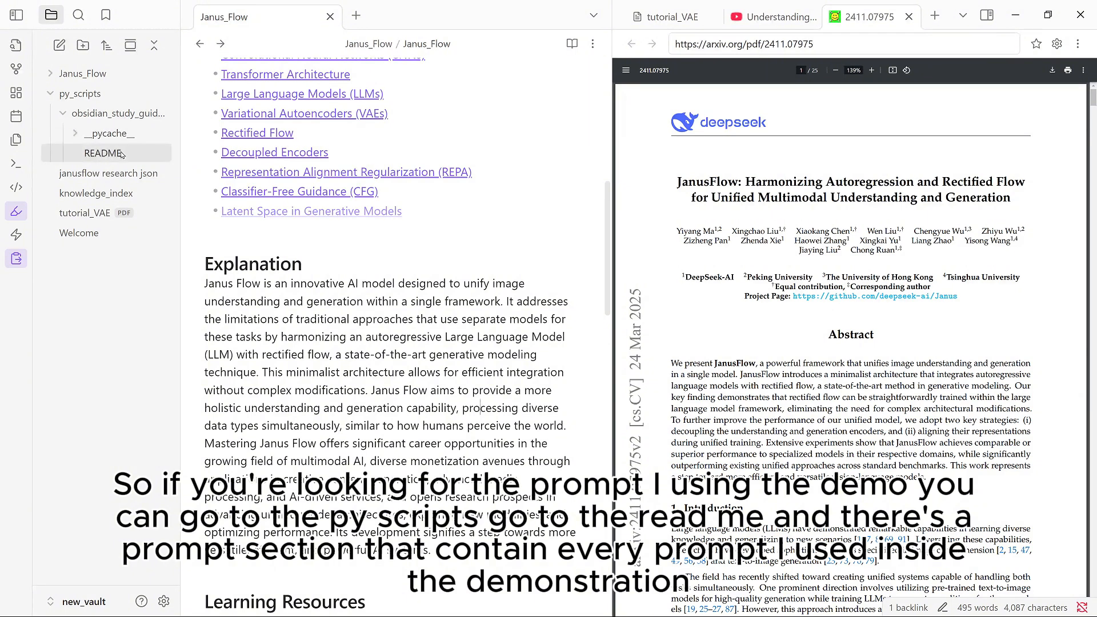
pyautogui.click(103, 153)
pyautogui.moveTo(607, 106); pyautogui.dragTo(617, 266)
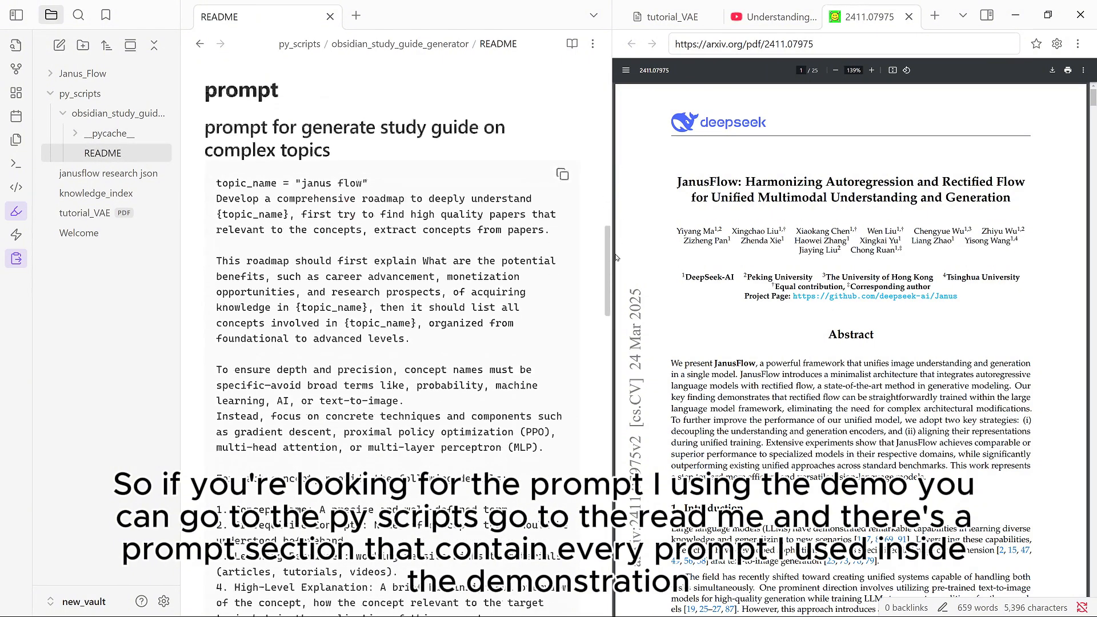
pyautogui.moveTo(211, 92); pyautogui.dragTo(371, 152)
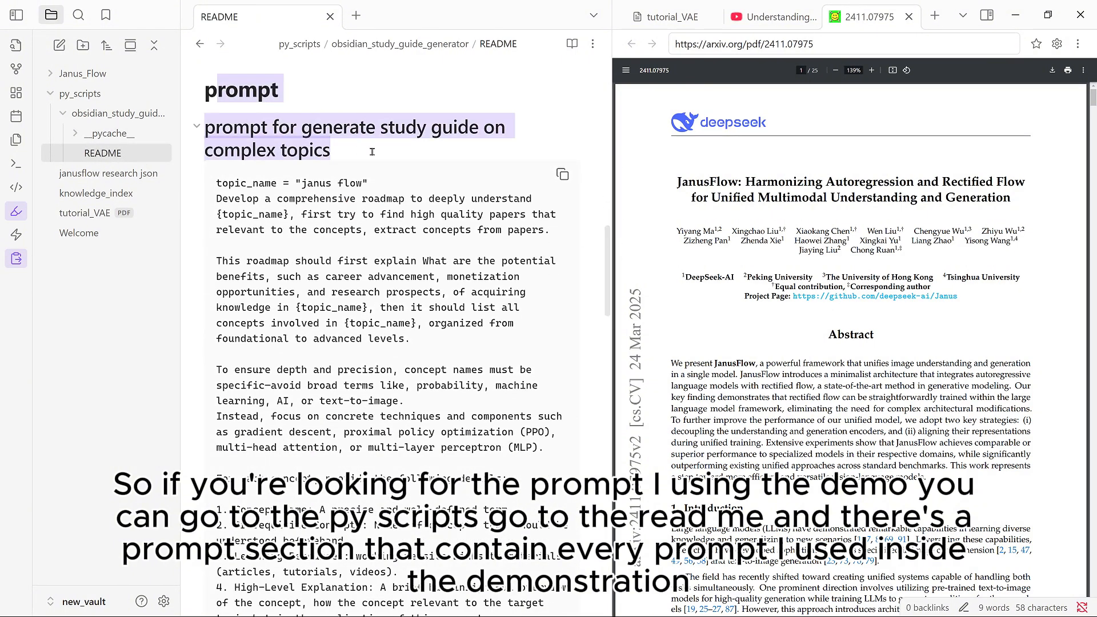
pyautogui.scroll(-10, 372, 151)
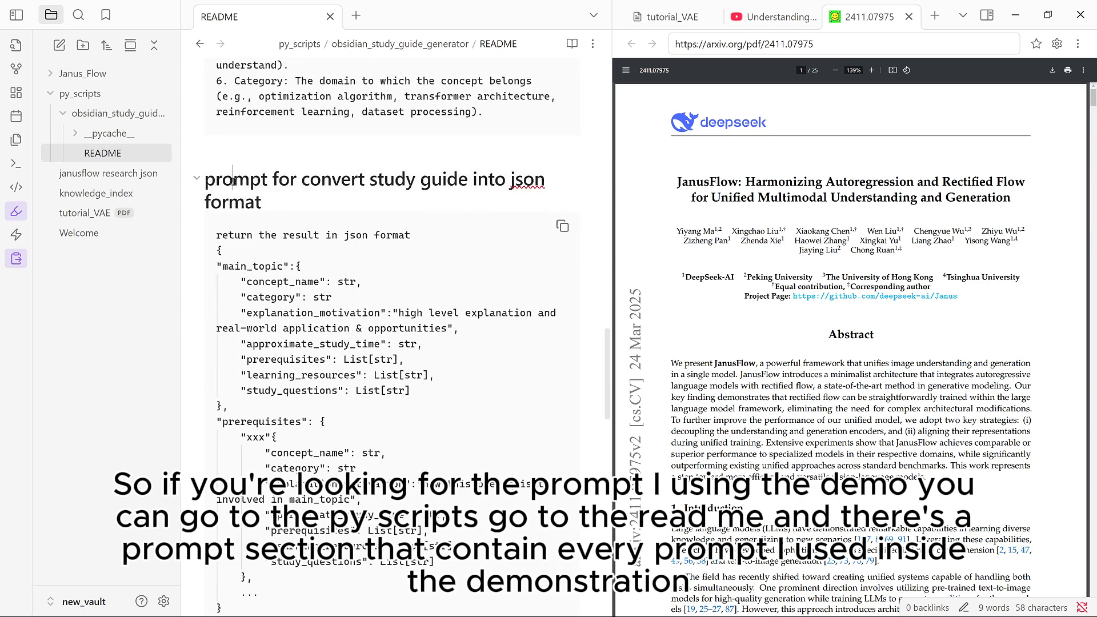
pyautogui.moveTo(233, 180); pyautogui.dragTo(261, 202)
pyautogui.scroll(-4, 330, 201)
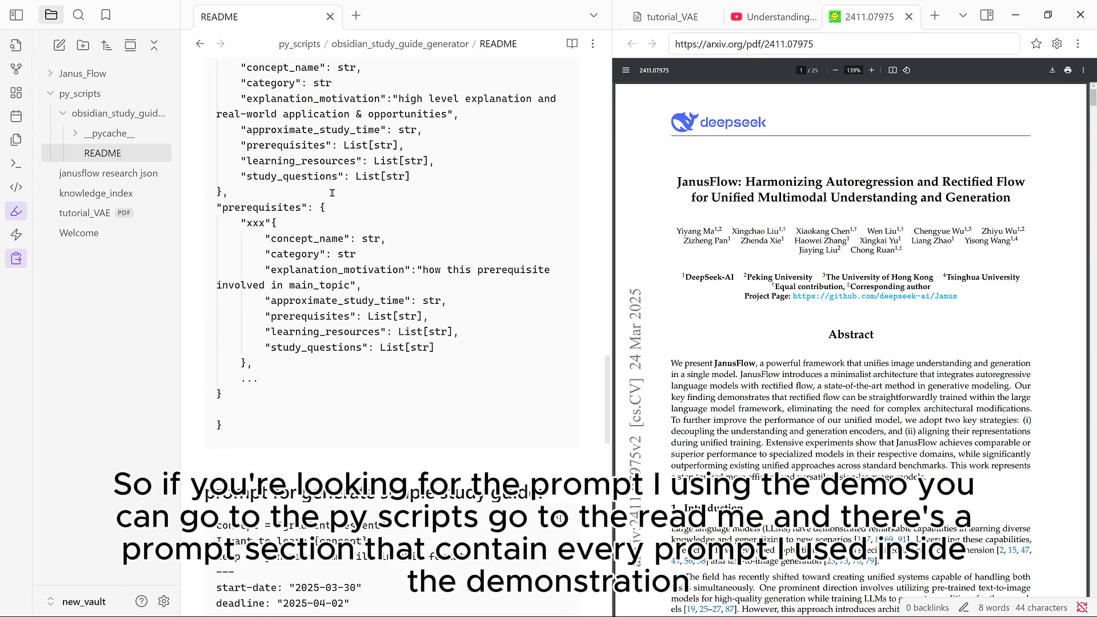